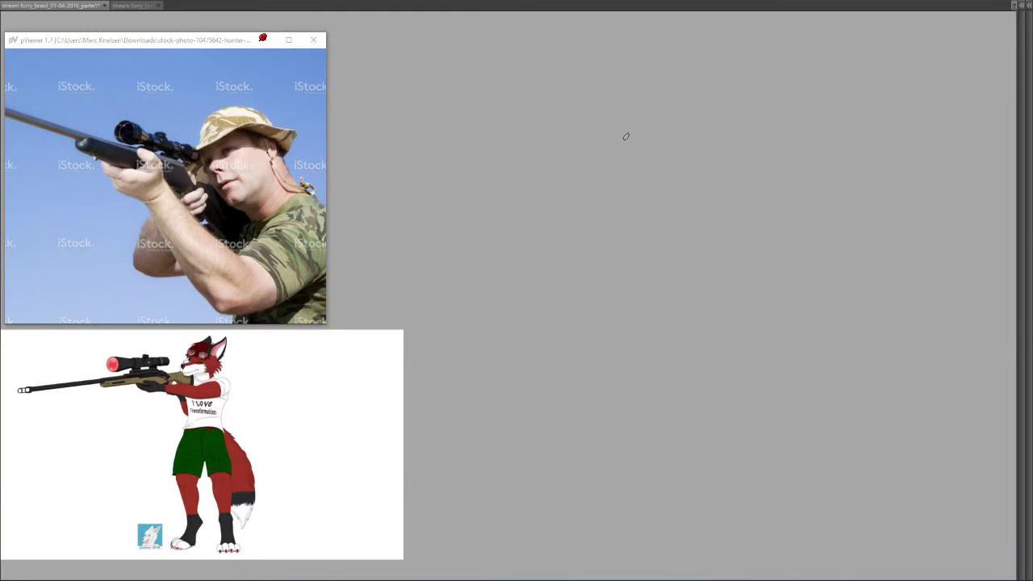
pyautogui.moveTo(637, 162)
pyautogui.mouseDown()
pyautogui.moveTo(656, 106)
pyautogui.moveTo(621, 111)
pyautogui.moveTo(610, 146)
pyautogui.moveTo(644, 120)
pyautogui.moveTo(640, 178)
pyautogui.moveTo(682, 171)
pyautogui.mouseUp()
pyautogui.hotkey('ctrl', 'z')
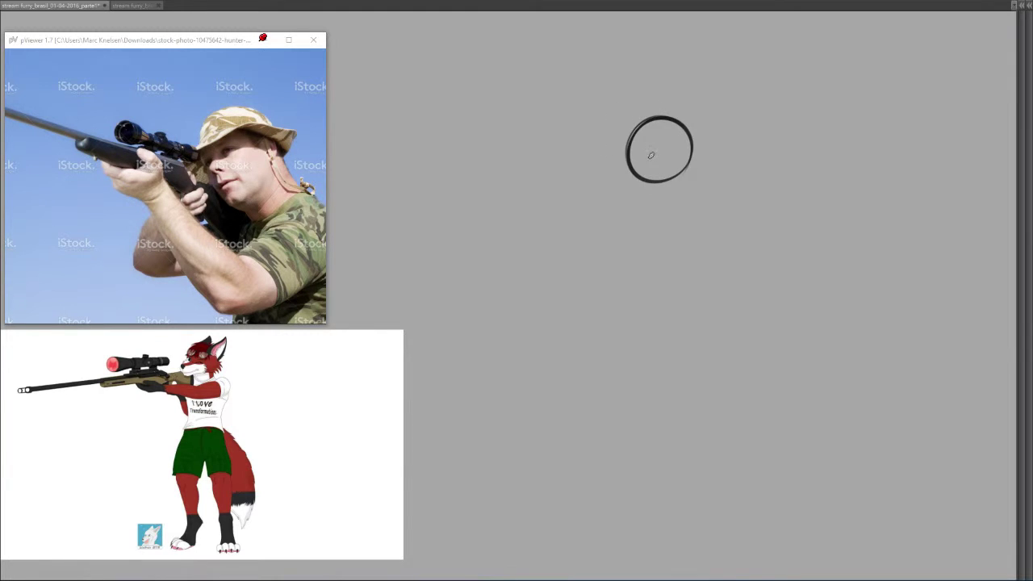
pyautogui.moveTo(648, 113)
pyautogui.mouseDown()
pyautogui.moveTo(636, 143)
pyautogui.moveTo(645, 177)
pyautogui.mouseUp()
# - Switch the brush to Painterly - Block In Bristle 2 and undo the test circle
pyautogui.rightClick(659, 159)
pyautogui.click(641, 182)
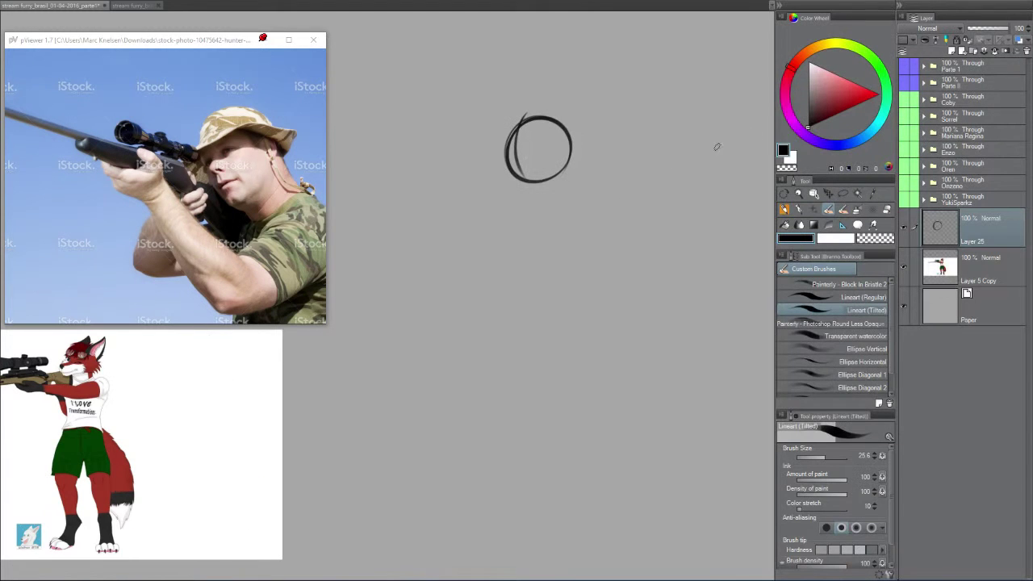
pyautogui.click(864, 286)
pyautogui.middleClick(708, 245)
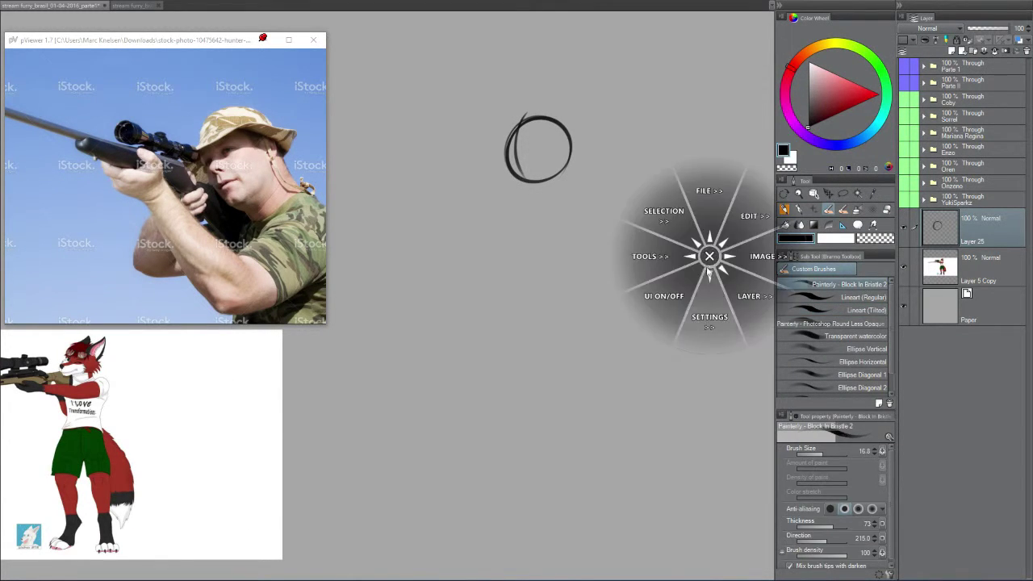
pyautogui.click(697, 260)
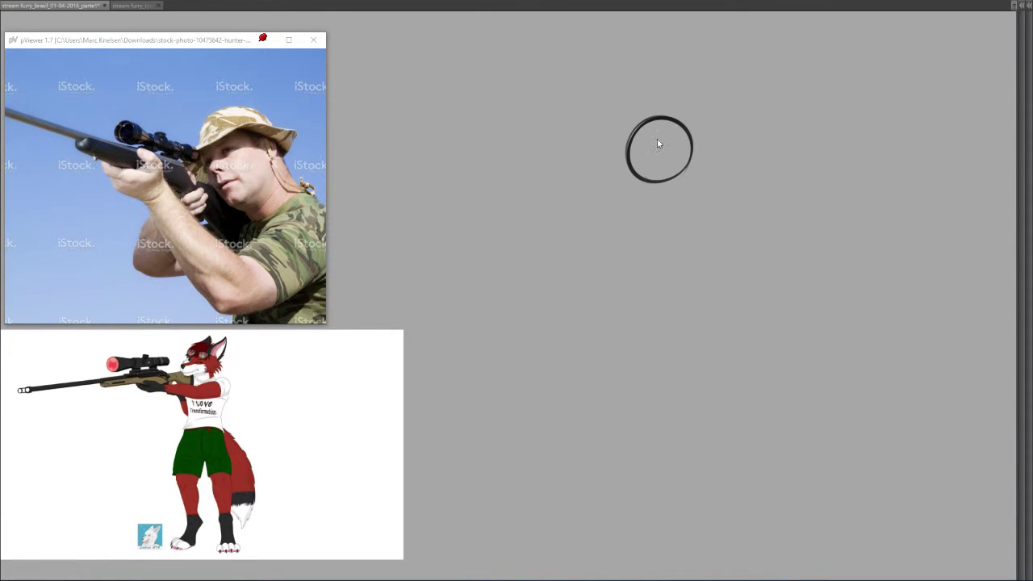
pyautogui.hotkey('ctrl', 'z')
pyautogui.moveTo(634, 168)
pyautogui.mouseDown()
pyautogui.moveTo(690, 172)
pyautogui.moveTo(674, 177)
pyautogui.mouseUp()
pyautogui.moveTo(646, 121); pyautogui.dragTo(682, 187)
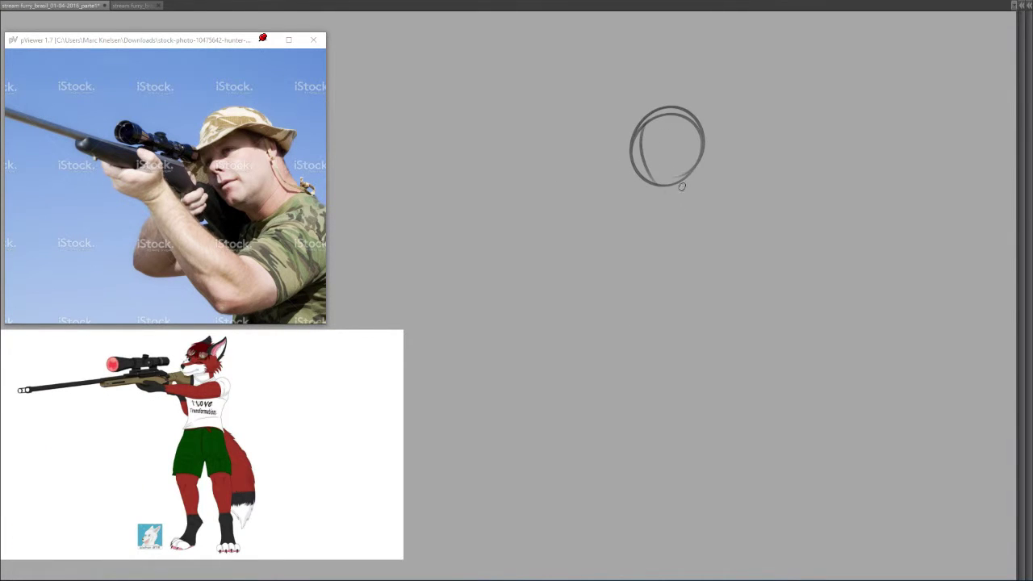
pyautogui.hotkey('ctrl', 'z')
pyautogui.moveTo(645, 124)
pyautogui.mouseDown()
pyautogui.moveTo(657, 184)
pyautogui.moveTo(650, 140)
pyautogui.moveTo(680, 137)
pyautogui.mouseUp()
pyautogui.hotkey('ctrl', 'z')
pyautogui.moveTo(630, 166); pyautogui.dragTo(703, 138)
pyautogui.hotkey('ctrl', 'z')
pyautogui.hotkey('ctrl', 'z')
pyautogui.hotkey('ctrl', 'z')
pyautogui.hotkey('ctrl', 'z')
pyautogui.hotkey('ctrl', 'z')
# - Sketch the head as a rough circle with curved guide lines and add a curved shoulder line beneath it
pyautogui.moveTo(638, 173)
pyautogui.mouseDown()
pyautogui.moveTo(683, 118)
pyautogui.moveTo(681, 184)
pyautogui.moveTo(662, 184)
pyautogui.mouseUp()
pyautogui.moveTo(652, 176)
pyautogui.mouseDown()
pyautogui.moveTo(645, 148)
pyautogui.moveTo(649, 162)
pyautogui.moveTo(647, 127)
pyautogui.moveTo(648, 159)
pyautogui.moveTo(704, 139)
pyautogui.mouseUp()
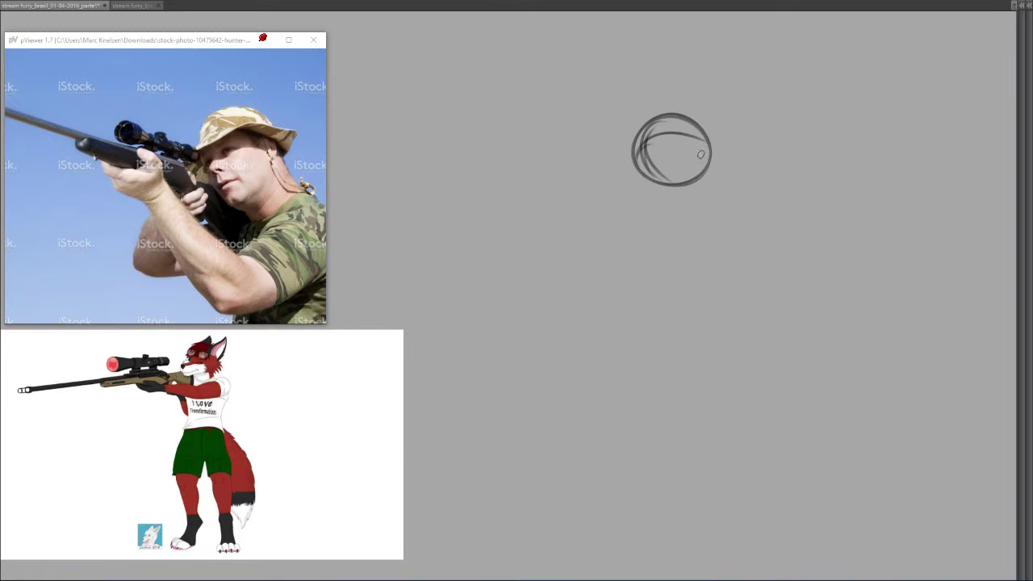
pyautogui.moveTo(666, 173)
pyautogui.mouseDown()
pyautogui.moveTo(710, 205)
pyautogui.moveTo(669, 189)
pyautogui.moveTo(712, 208)
pyautogui.moveTo(766, 202)
pyautogui.mouseUp()
pyautogui.hotkey('ctrl', 'z')
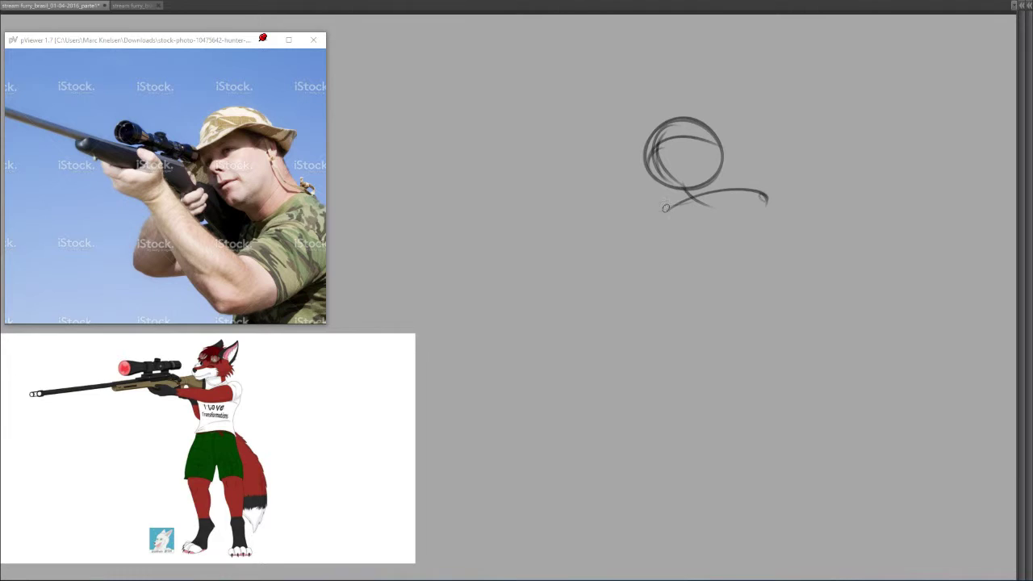
# - Sketch the torso below the shoulders with a slanted front contour and a curved back line
pyautogui.moveTo(660, 220); pyautogui.dragTo(759, 300)
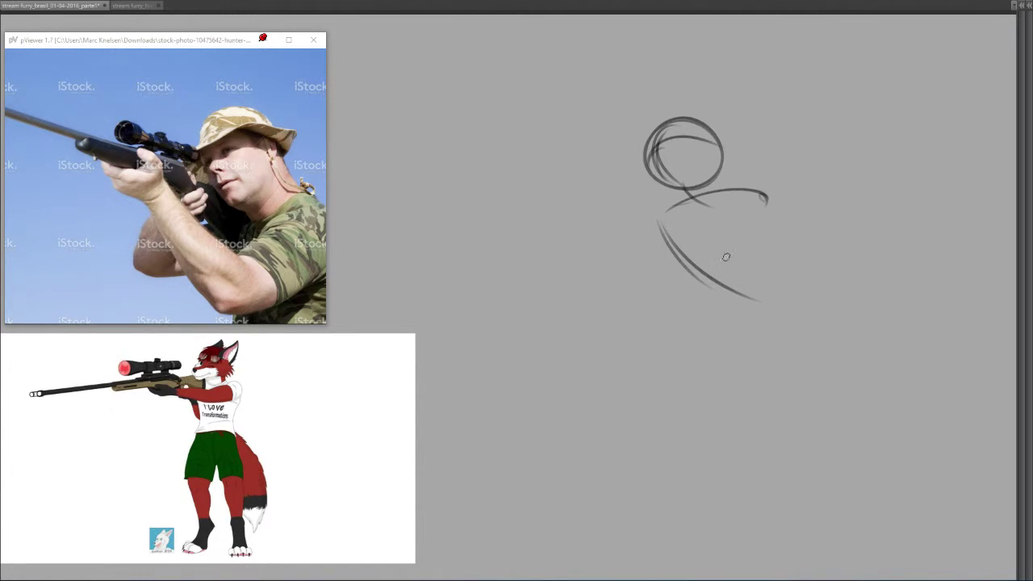
pyautogui.moveTo(657, 220); pyautogui.dragTo(745, 312)
pyautogui.moveTo(761, 239)
pyautogui.mouseDown()
pyautogui.moveTo(784, 277)
pyautogui.moveTo(784, 352)
pyautogui.mouseUp()
pyautogui.hotkey('ctrl', 'z')
# - Sketch the bent front leg with a curved outer thigh line bending back at the knee into the shin
pyautogui.moveTo(699, 287)
pyautogui.mouseDown()
pyautogui.moveTo(705, 309)
pyautogui.moveTo(642, 434)
pyautogui.mouseUp()
pyautogui.moveTo(686, 339)
pyautogui.mouseDown()
pyautogui.moveTo(638, 400)
pyautogui.moveTo(640, 428)
pyautogui.mouseUp()
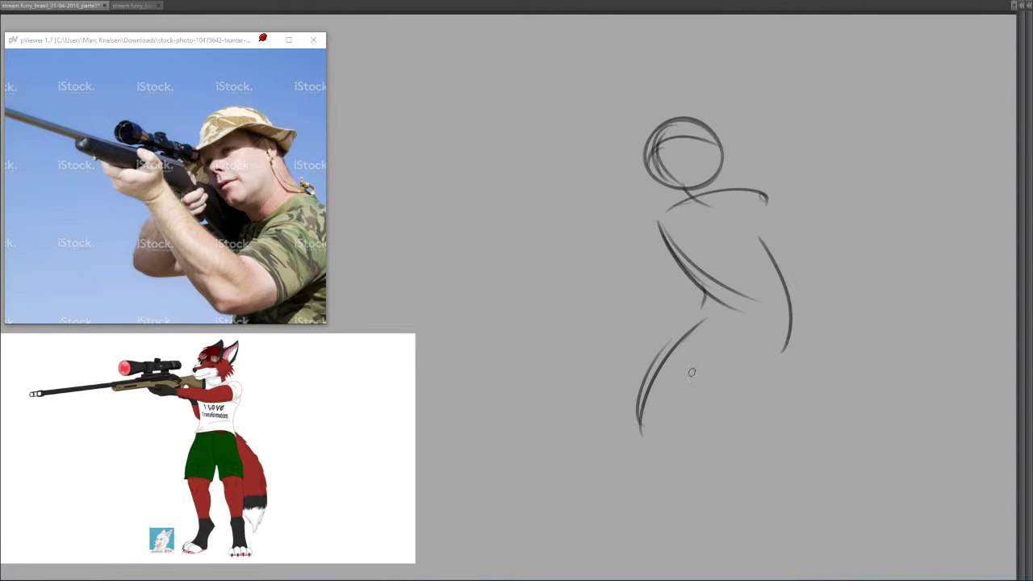
pyautogui.moveTo(674, 356)
pyautogui.mouseDown()
pyautogui.moveTo(644, 394)
pyautogui.moveTo(638, 444)
pyautogui.mouseUp()
pyautogui.moveTo(656, 443); pyautogui.dragTo(673, 461)
pyautogui.moveTo(635, 424); pyautogui.dragTo(695, 477)
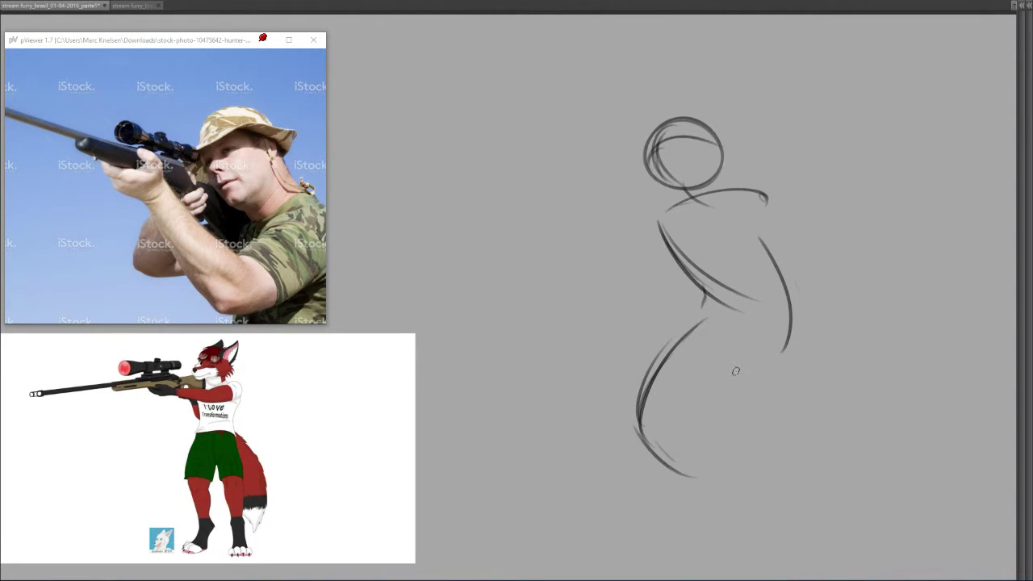
# - Sketch the rear leg with long thigh lines and a curved lower leg tapering to the ankle
pyautogui.moveTo(747, 333); pyautogui.dragTo(735, 444)
pyautogui.moveTo(789, 334)
pyautogui.mouseDown()
pyautogui.moveTo(792, 451)
pyautogui.moveTo(767, 550)
pyautogui.mouseUp()
pyautogui.moveTo(763, 478); pyautogui.dragTo(757, 546)
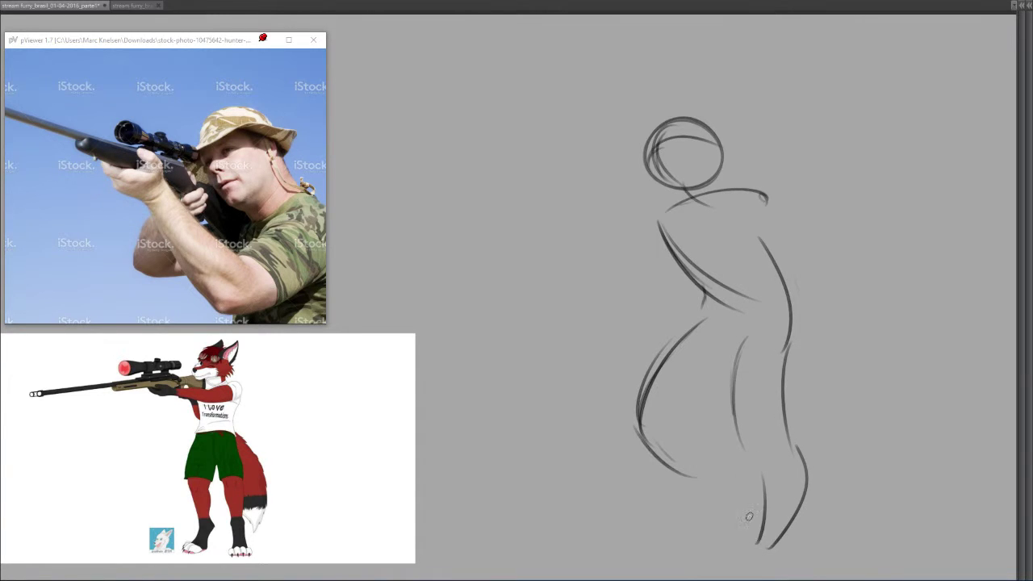
pyautogui.scroll(-2, 726, 406)
pyautogui.scroll(-4, 726, 406)
pyautogui.moveTo(729, 130)
pyautogui.mouseDown()
pyautogui.moveTo(692, 188)
pyautogui.moveTo(758, 120)
pyautogui.mouseUp()
pyautogui.moveTo(725, 179); pyautogui.dragTo(740, 211)
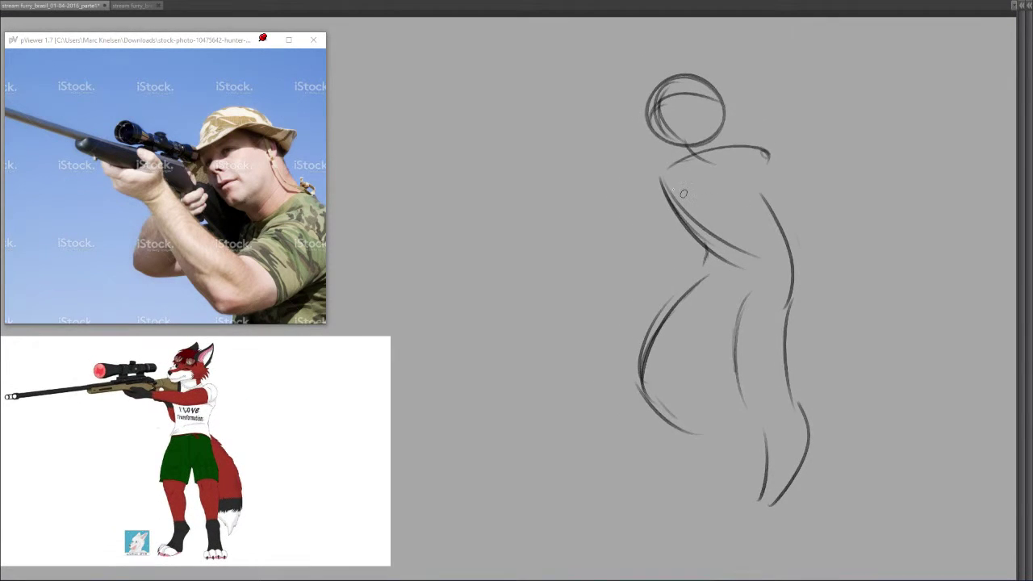
# - Shrink the hunter reference photo window and reposition the canvas beside it
pyautogui.moveTo(327, 325); pyautogui.dragTo(286, 283)
pyautogui.scroll(2, 327, 373)
pyautogui.moveTo(353, 360); pyautogui.dragTo(350, 374)
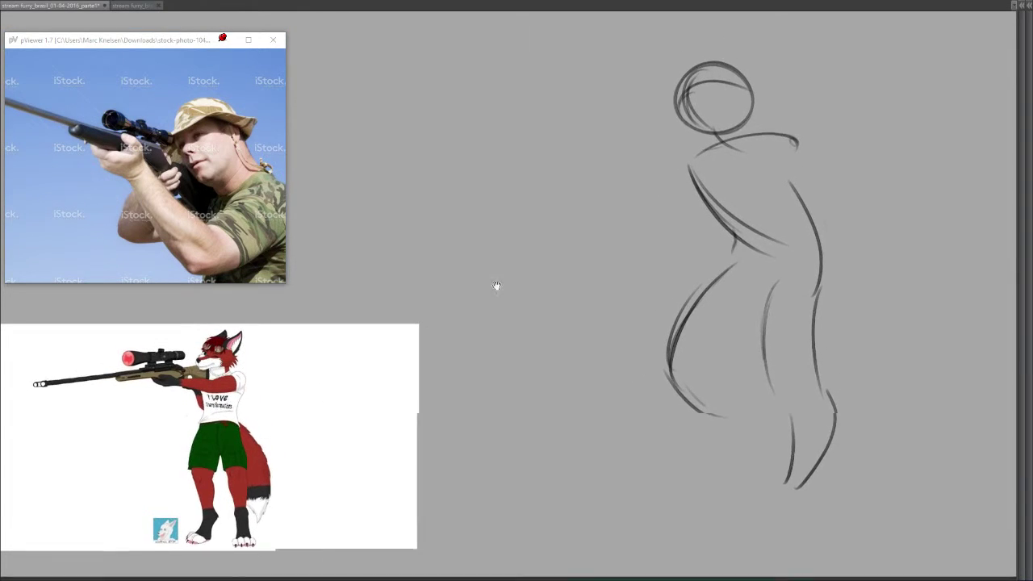
pyautogui.moveTo(591, 254); pyautogui.dragTo(558, 260)
# - Add the bent front leg's inner thigh, knee, calf and ankle, and start the rear foot line
pyautogui.moveTo(728, 270)
pyautogui.mouseDown()
pyautogui.moveTo(720, 256)
pyautogui.moveTo(632, 357)
pyautogui.mouseUp()
pyautogui.hotkey('ctrl', 'z')
pyautogui.moveTo(679, 263)
pyautogui.mouseDown()
pyautogui.moveTo(631, 360)
pyautogui.moveTo(710, 412)
pyautogui.mouseUp()
pyautogui.moveTo(719, 296)
pyautogui.mouseDown()
pyautogui.moveTo(668, 373)
pyautogui.moveTo(649, 369)
pyautogui.moveTo(645, 353)
pyautogui.moveTo(645, 370)
pyautogui.moveTo(679, 365)
pyautogui.moveTo(675, 355)
pyautogui.moveTo(704, 397)
pyautogui.mouseUp()
pyautogui.moveTo(644, 375)
pyautogui.mouseDown()
pyautogui.moveTo(724, 406)
pyautogui.moveTo(718, 441)
pyautogui.mouseUp()
pyautogui.hotkey('ctrl', 'z')
pyautogui.moveTo(684, 407); pyautogui.dragTo(719, 415)
pyautogui.moveTo(729, 408); pyautogui.dragTo(676, 466)
pyautogui.moveTo(740, 510); pyautogui.dragTo(782, 502)
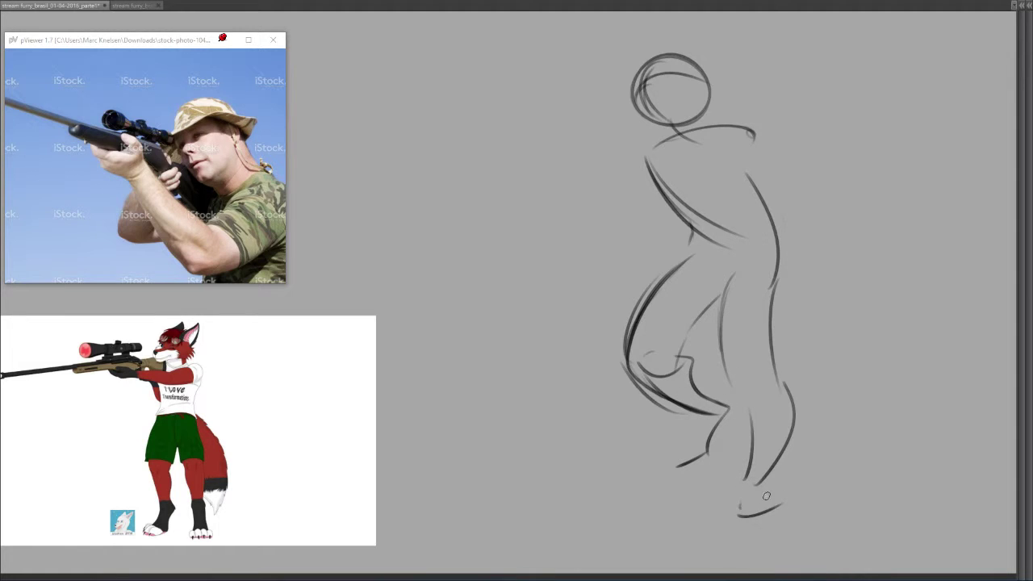
# - Rework the rear leg's thigh and calf contours and outline its foot
pyautogui.hotkey('ctrl', 'z')
pyautogui.moveTo(721, 288)
pyautogui.mouseDown()
pyautogui.moveTo(763, 413)
pyautogui.moveTo(773, 403)
pyautogui.mouseUp()
pyautogui.hotkey('ctrl', 'z')
pyautogui.moveTo(773, 286); pyautogui.dragTo(807, 467)
pyautogui.moveTo(747, 389)
pyautogui.mouseDown()
pyautogui.moveTo(784, 510)
pyautogui.moveTo(729, 480)
pyautogui.moveTo(753, 488)
pyautogui.mouseUp()
pyautogui.moveTo(750, 497)
pyautogui.mouseDown()
pyautogui.moveTo(795, 516)
pyautogui.moveTo(797, 505)
pyautogui.moveTo(765, 512)
pyautogui.mouseUp()
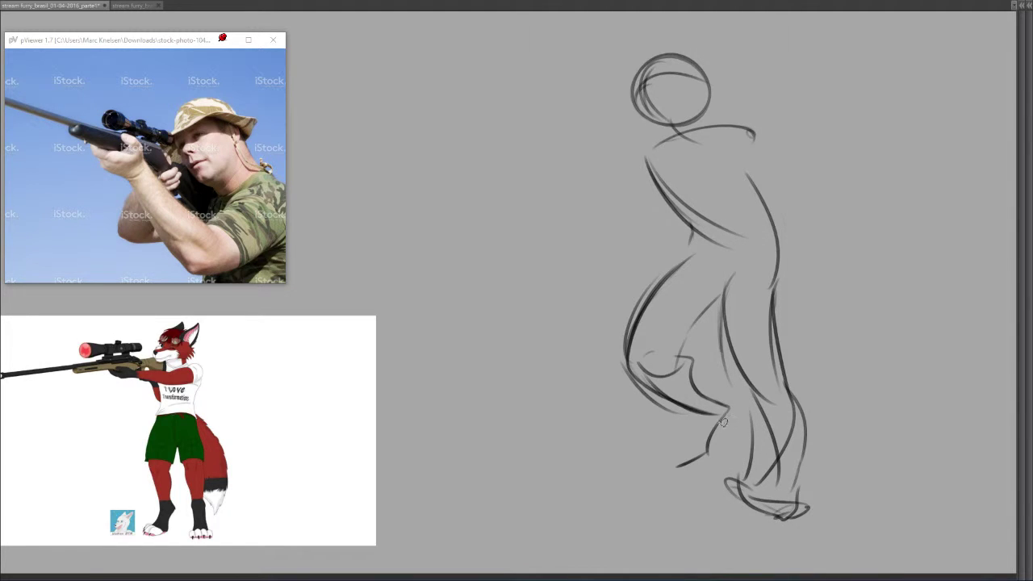
# - Outline the front leg's foot and strengthen its ankle line
pyautogui.moveTo(681, 463); pyautogui.dragTo(717, 460)
pyautogui.moveTo(678, 460); pyautogui.dragTo(710, 453)
pyautogui.moveTo(711, 458); pyautogui.dragTo(726, 416)
# - Draw the rounded hip over the rear thigh and connect the waist to both legs
pyautogui.moveTo(733, 273); pyautogui.dragTo(738, 302)
pyautogui.scroll(-1, 738, 302)
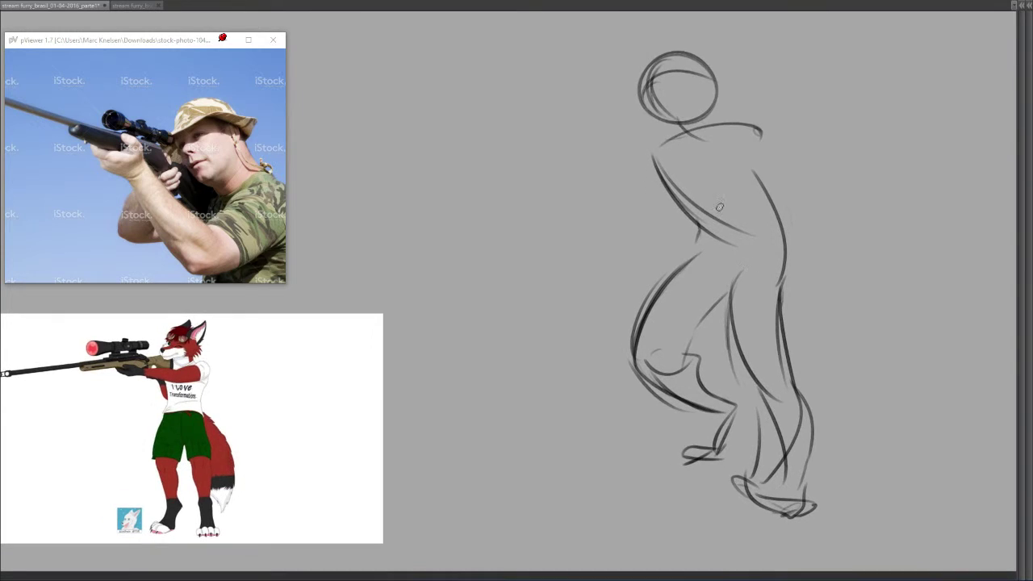
pyautogui.moveTo(769, 265); pyautogui.dragTo(731, 303)
pyautogui.moveTo(776, 241)
pyautogui.mouseDown()
pyautogui.moveTo(784, 320)
pyautogui.moveTo(787, 360)
pyautogui.mouseUp()
pyautogui.moveTo(729, 308); pyautogui.dragTo(782, 399)
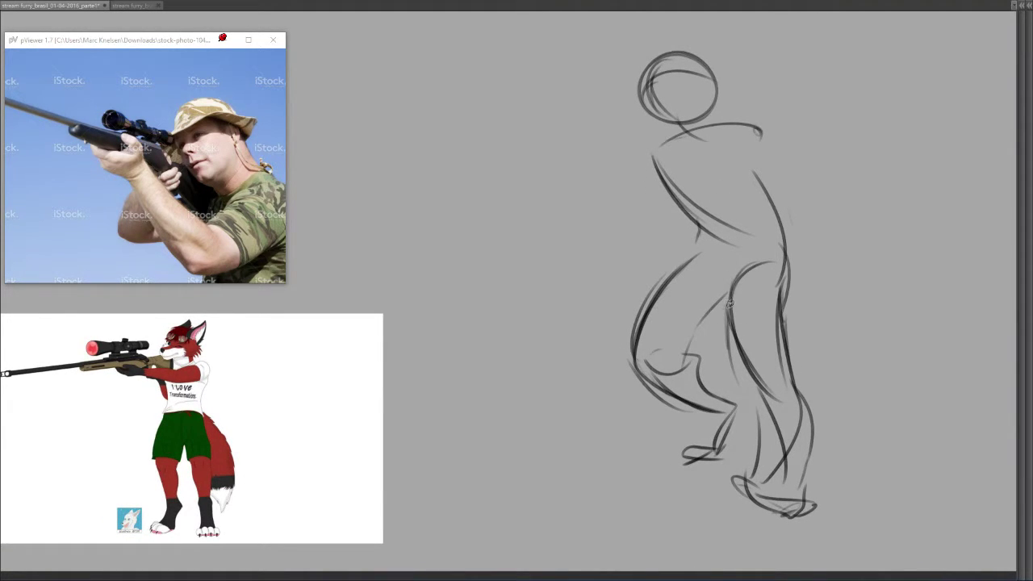
pyautogui.moveTo(730, 304)
pyautogui.mouseDown()
pyautogui.moveTo(682, 354)
pyautogui.moveTo(652, 327)
pyautogui.moveTo(642, 360)
pyautogui.moveTo(700, 238)
pyautogui.mouseUp()
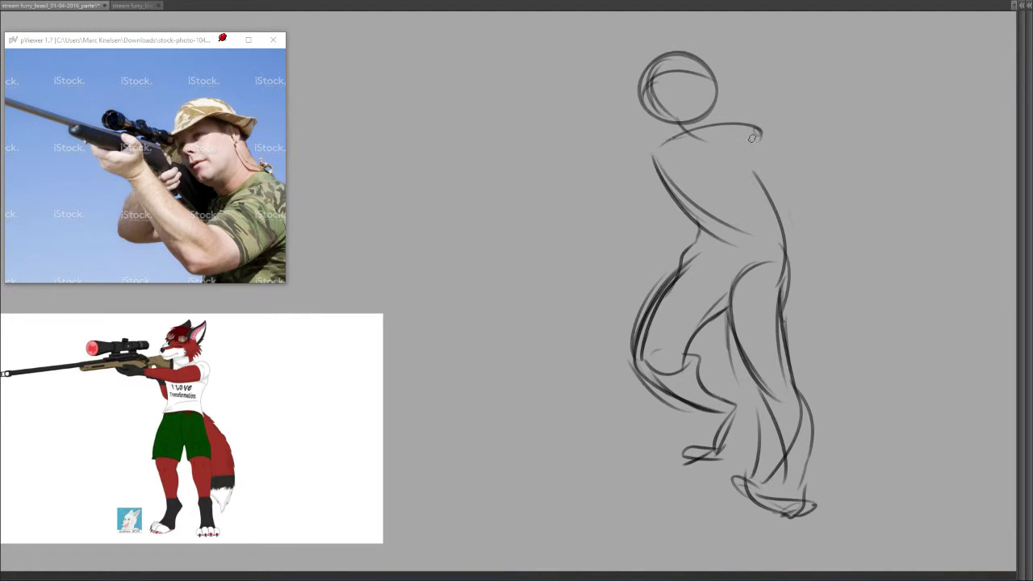
# - Round off the shoulder joint, darken the head's front contour and join the shoulder line to the chest
pyautogui.moveTo(737, 136); pyautogui.dragTo(756, 181)
pyautogui.moveTo(711, 133)
pyautogui.mouseDown()
pyautogui.moveTo(736, 121)
pyautogui.moveTo(755, 155)
pyautogui.mouseUp()
pyautogui.moveTo(643, 102); pyautogui.dragTo(665, 120)
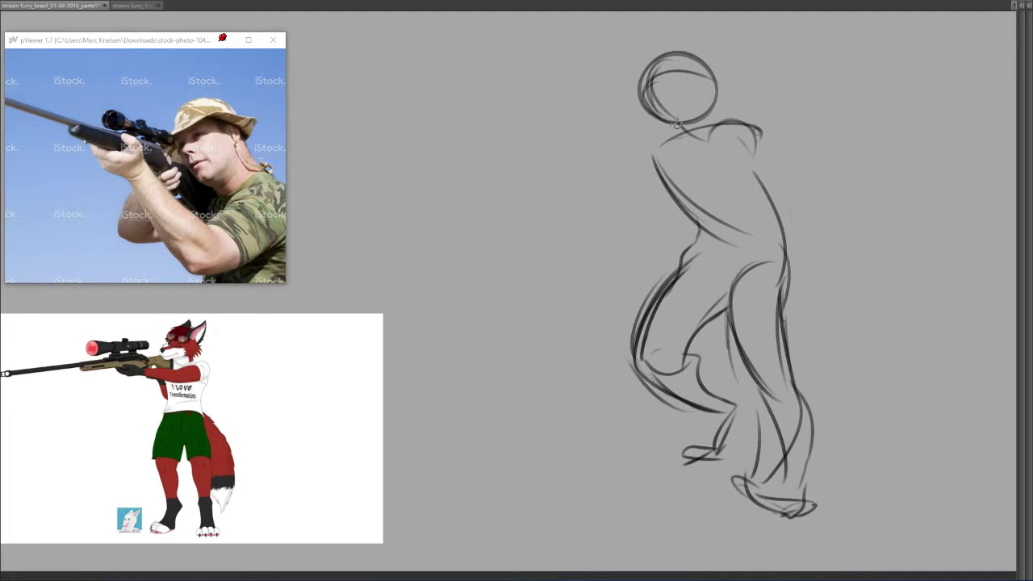
pyautogui.moveTo(649, 76); pyautogui.dragTo(662, 121)
pyautogui.moveTo(666, 61)
pyautogui.mouseDown()
pyautogui.moveTo(657, 119)
pyautogui.moveTo(679, 76)
pyautogui.moveTo(696, 73)
pyautogui.mouseUp()
pyautogui.hotkey('ctrl', 'z')
pyautogui.moveTo(644, 105)
pyautogui.mouseDown()
pyautogui.moveTo(660, 71)
pyautogui.moveTo(683, 122)
pyautogui.mouseUp()
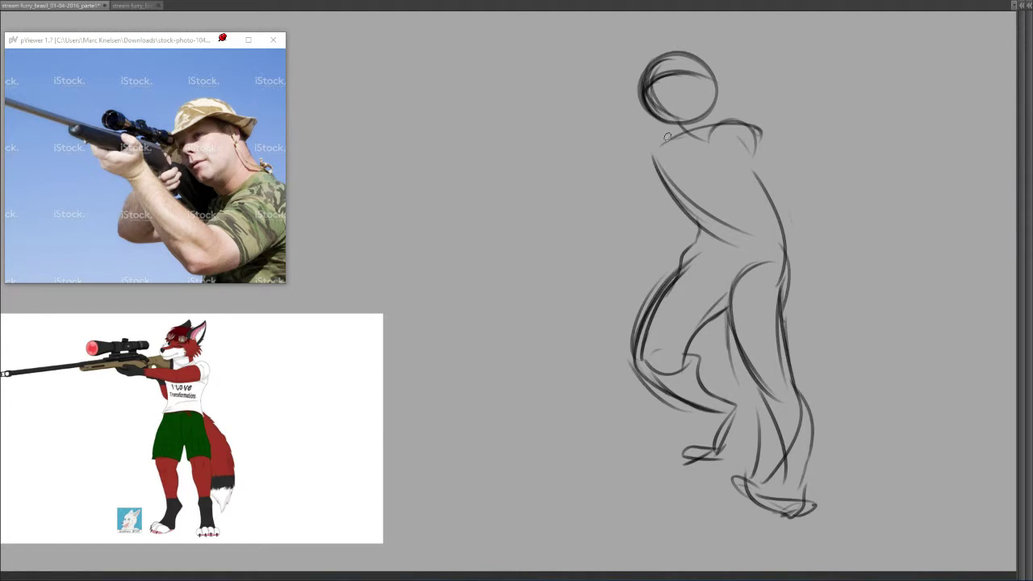
pyautogui.moveTo(678, 133); pyautogui.dragTo(656, 147)
pyautogui.moveTo(570, 109); pyautogui.dragTo(578, 111)
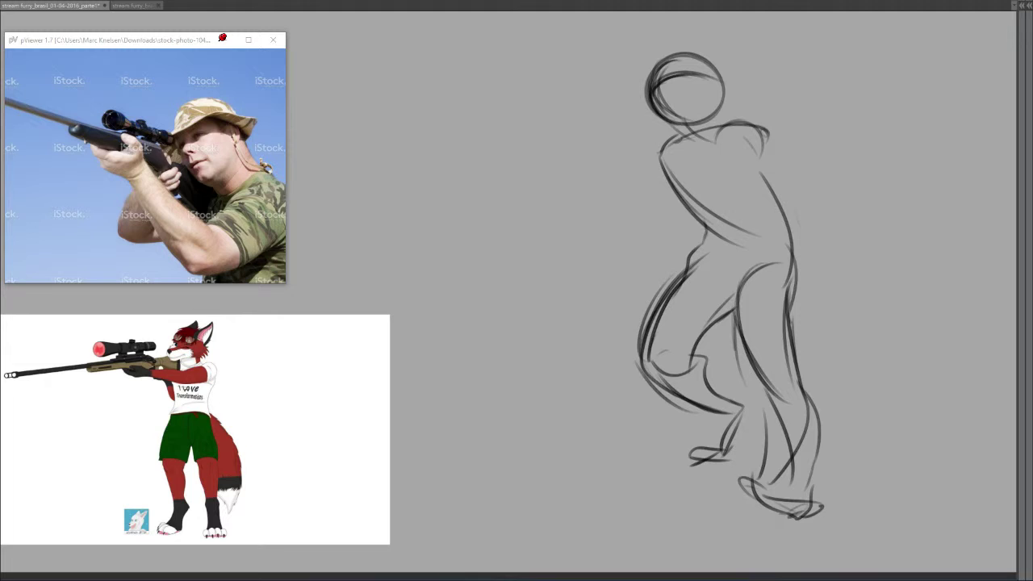
pyautogui.scroll(1, 542, 233)
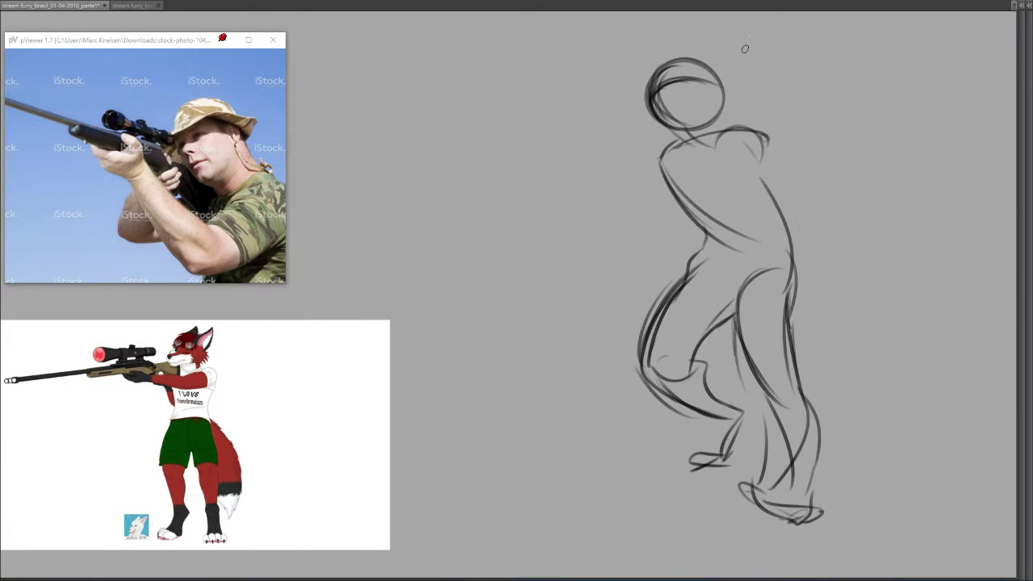
# - Erase most of the head circle and draw a new shoulder line across the upper torso
pyautogui.moveTo(629, 51)
pyautogui.mouseDown()
pyautogui.moveTo(686, 89)
pyautogui.moveTo(637, 97)
pyautogui.mouseUp()
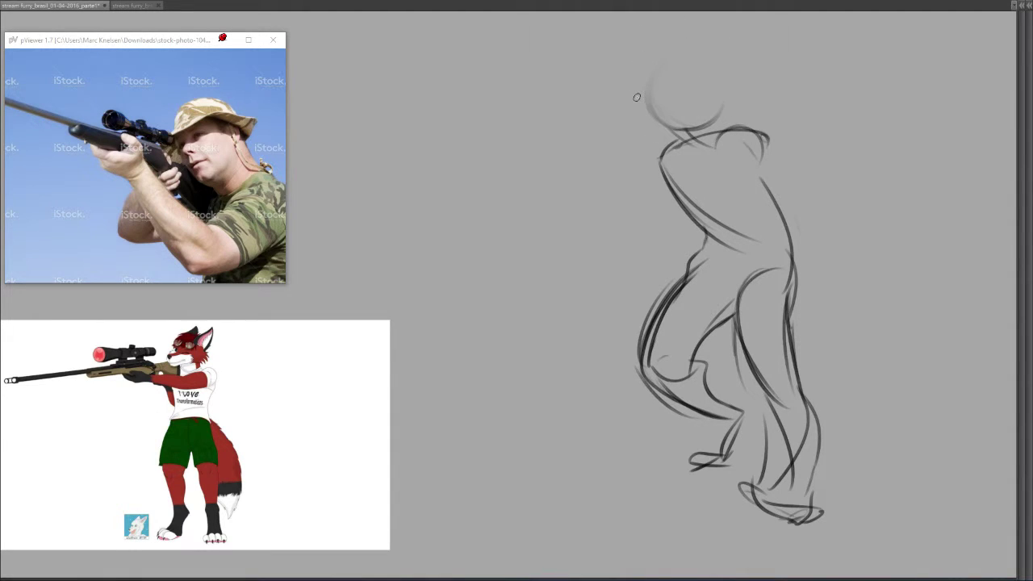
pyautogui.moveTo(662, 144); pyautogui.dragTo(745, 159)
pyautogui.hotkey('ctrl', 'z')
pyautogui.moveTo(656, 139); pyautogui.dragTo(755, 156)
# - Redraw the head as a narrower circle and try a slanted centre line inside it
pyautogui.moveTo(710, 117)
pyautogui.mouseDown()
pyautogui.moveTo(672, 85)
pyautogui.moveTo(676, 121)
pyautogui.mouseUp()
pyautogui.hotkey('ctrl', 'z')
pyautogui.moveTo(696, 61)
pyautogui.mouseDown()
pyautogui.moveTo(712, 126)
pyautogui.moveTo(723, 77)
pyautogui.moveTo(680, 132)
pyautogui.mouseUp()
pyautogui.hotkey('ctrl', 'z')
pyautogui.hotkey('ctrl', 'z')
pyautogui.moveTo(707, 62); pyautogui.dragTo(689, 122)
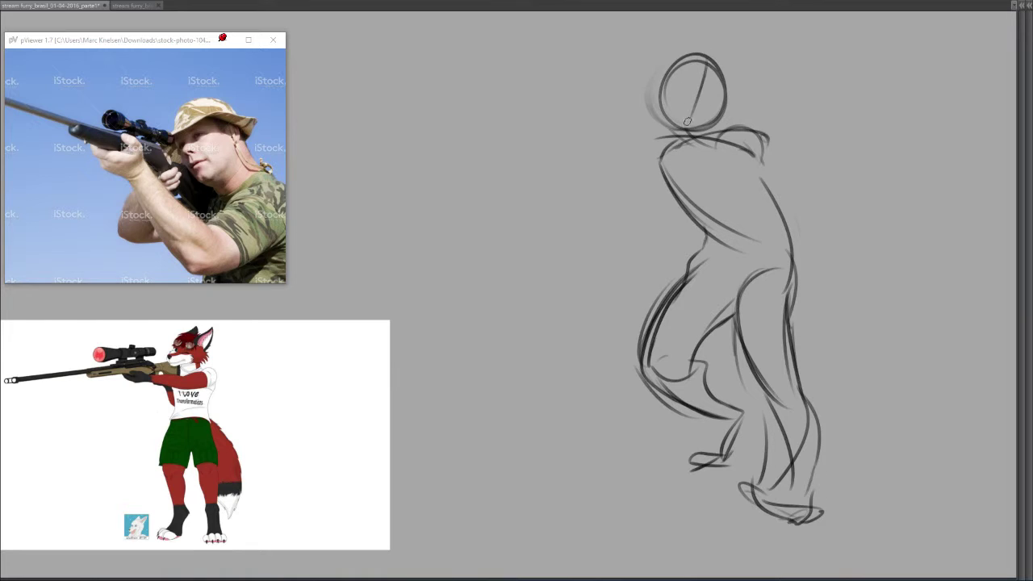
# - Undo the head's centre line and erase the entire figure sketch
pyautogui.hotkey('ctrl', 'z')
pyautogui.press('e')
pyautogui.moveTo(691, 58)
pyautogui.mouseDown()
pyautogui.moveTo(752, 92)
pyautogui.moveTo(845, 262)
pyautogui.moveTo(856, 452)
pyautogui.moveTo(767, 480)
pyautogui.moveTo(782, 517)
pyautogui.mouseUp()
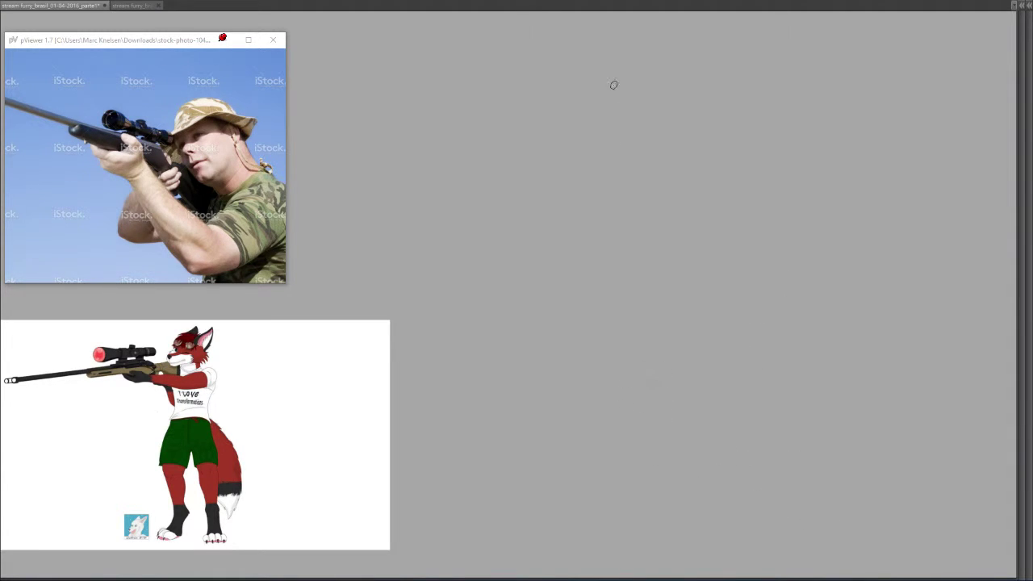
# - Sketch a new oval head with a slanted centre line and mark the shoulder lines on both sides
pyautogui.moveTo(676, 82)
pyautogui.mouseDown()
pyautogui.moveTo(652, 127)
pyautogui.moveTo(683, 158)
pyautogui.mouseUp()
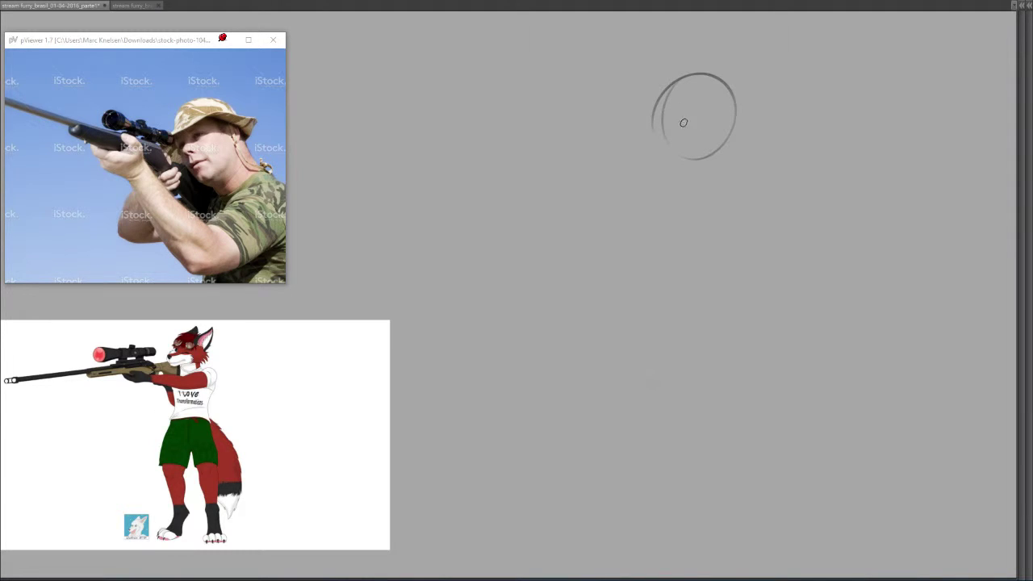
pyautogui.hotkey('ctrl', 'z')
pyautogui.hotkey('ctrl', 'z')
pyautogui.moveTo(665, 132); pyautogui.dragTo(703, 91)
pyautogui.moveTo(680, 160)
pyautogui.mouseDown()
pyautogui.moveTo(700, 152)
pyautogui.moveTo(690, 88)
pyautogui.moveTo(718, 155)
pyautogui.moveTo(694, 159)
pyautogui.mouseUp()
pyautogui.hotkey('ctrl', 'z')
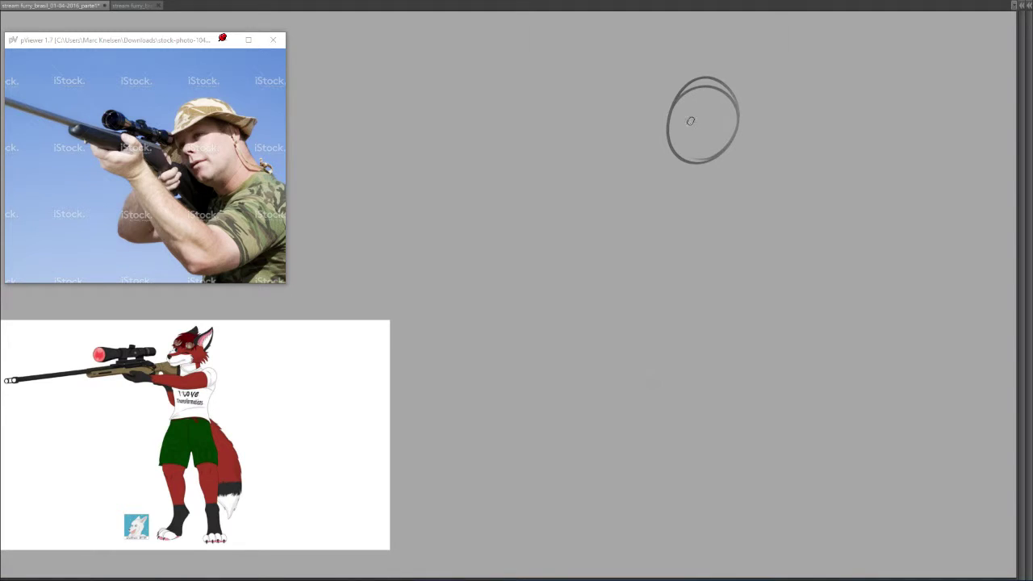
pyautogui.moveTo(713, 76)
pyautogui.mouseDown()
pyautogui.moveTo(683, 164)
pyautogui.moveTo(621, 149)
pyautogui.mouseUp()
pyautogui.moveTo(737, 177)
pyautogui.mouseDown()
pyautogui.moveTo(729, 167)
pyautogui.moveTo(758, 175)
pyautogui.mouseUp()
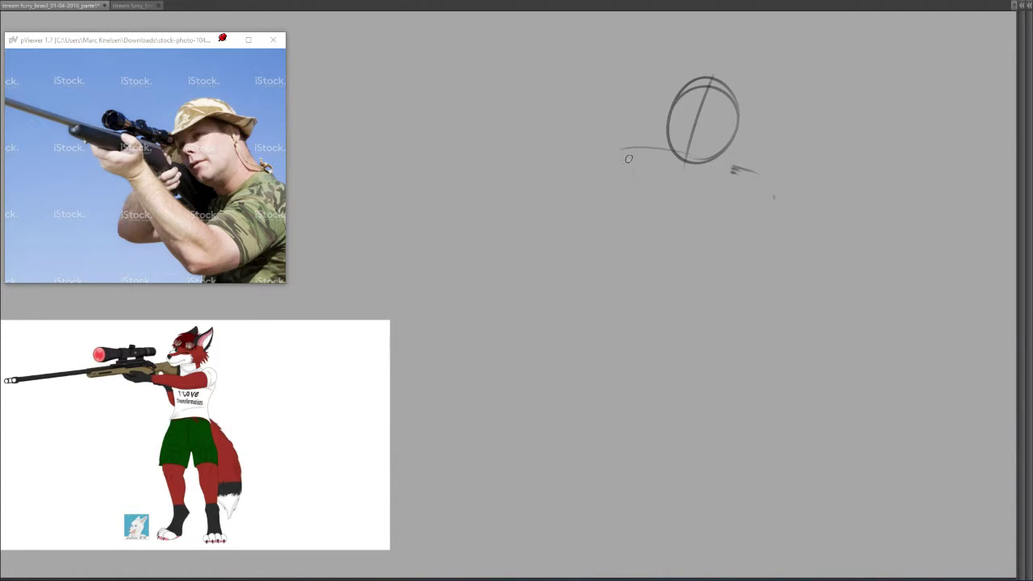
# - Sketch both sides of the torso as slanted curves running from the shoulders down to the waist
pyautogui.moveTo(629, 158); pyautogui.dragTo(625, 203)
pyautogui.moveTo(744, 193); pyautogui.dragTo(699, 269)
pyautogui.moveTo(631, 158); pyautogui.dragTo(595, 284)
pyautogui.moveTo(629, 190); pyautogui.dragTo(616, 248)
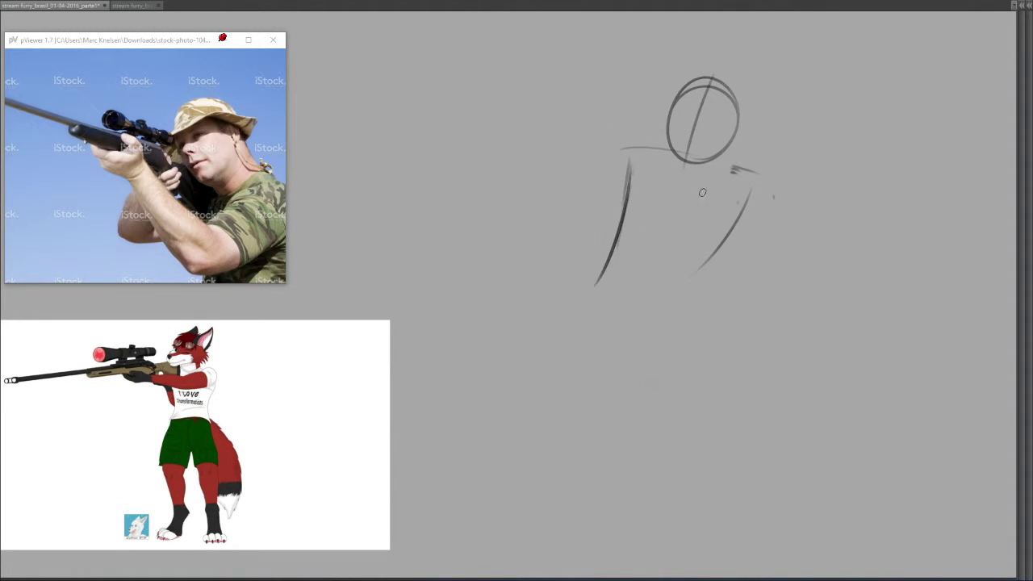
pyautogui.moveTo(743, 179); pyautogui.dragTo(673, 285)
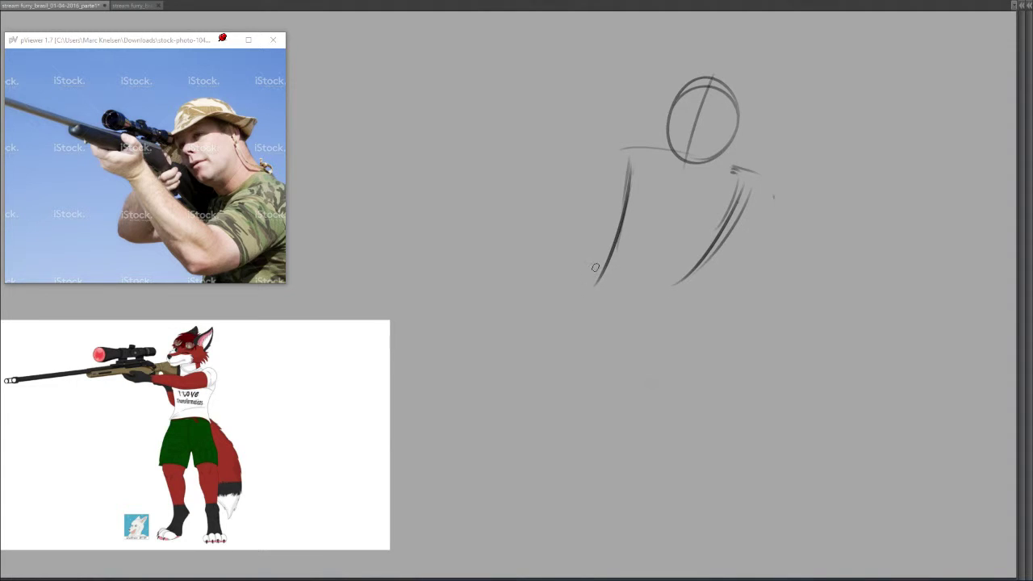
# - Draw the curved waistline and the hip contours on both sides of the figure
pyautogui.moveTo(601, 266); pyautogui.dragTo(571, 333)
pyautogui.moveTo(611, 284)
pyautogui.mouseDown()
pyautogui.moveTo(665, 295)
pyautogui.moveTo(691, 285)
pyautogui.moveTo(685, 308)
pyautogui.moveTo(725, 373)
pyautogui.mouseUp()
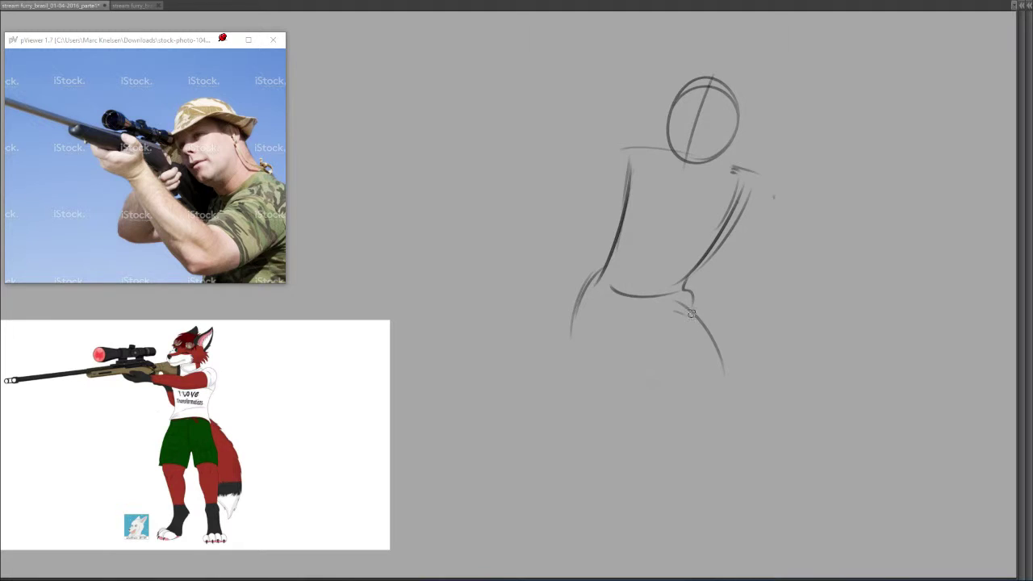
pyautogui.moveTo(691, 313); pyautogui.dragTo(733, 371)
pyautogui.moveTo(584, 299); pyautogui.dragTo(562, 381)
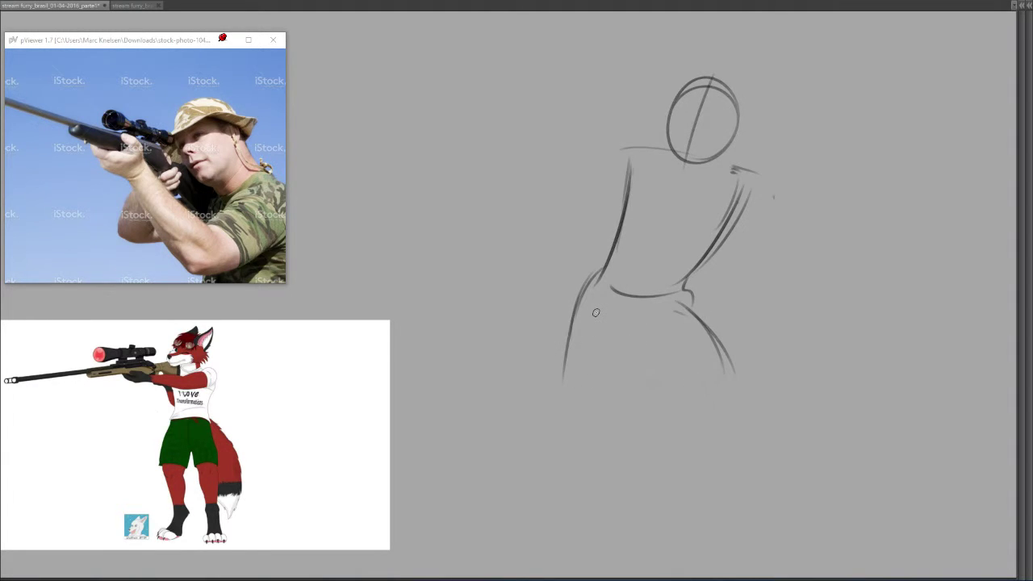
pyautogui.hotkey('ctrl', 'z')
pyautogui.moveTo(660, 250); pyautogui.dragTo(664, 243)
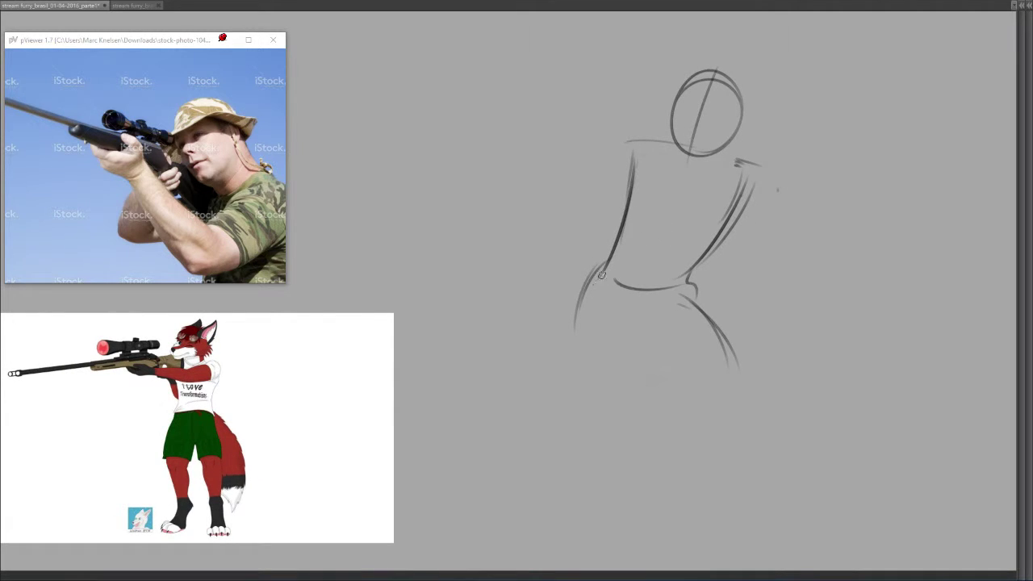
pyautogui.moveTo(601, 275); pyautogui.dragTo(576, 374)
pyautogui.hotkey('ctrl', 'z')
pyautogui.moveTo(615, 281)
pyautogui.mouseDown()
pyautogui.moveTo(586, 326)
pyautogui.moveTo(622, 281)
pyautogui.mouseUp()
# - Sketch the bent leg beneath the waist's notched side, with inner and outer thigh, lower leg and foot
pyautogui.moveTo(642, 327)
pyautogui.mouseDown()
pyautogui.moveTo(640, 309)
pyautogui.moveTo(732, 385)
pyautogui.mouseUp()
pyautogui.moveTo(670, 342); pyautogui.dragTo(717, 399)
pyautogui.moveTo(704, 316)
pyautogui.mouseDown()
pyautogui.moveTo(738, 424)
pyautogui.moveTo(699, 460)
pyautogui.mouseUp()
pyautogui.moveTo(712, 396)
pyautogui.mouseDown()
pyautogui.moveTo(704, 449)
pyautogui.moveTo(683, 472)
pyautogui.mouseUp()
pyautogui.moveTo(673, 476); pyautogui.dragTo(737, 514)
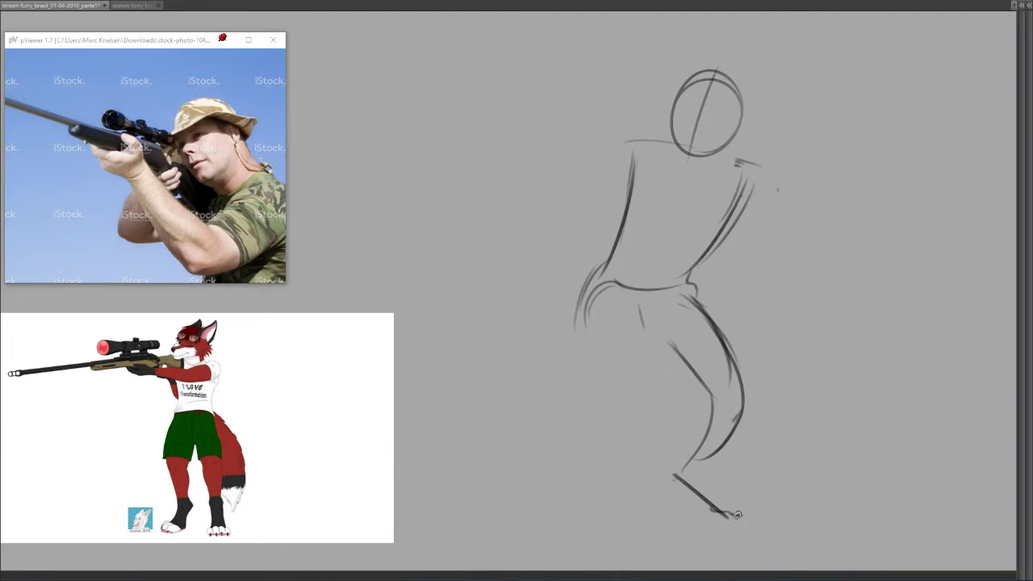
pyautogui.moveTo(579, 344)
pyautogui.mouseDown()
pyautogui.moveTo(624, 286)
pyautogui.moveTo(594, 393)
pyautogui.mouseUp()
pyautogui.moveTo(583, 290); pyautogui.dragTo(552, 436)
pyautogui.hotkey('ctrl', 'z')
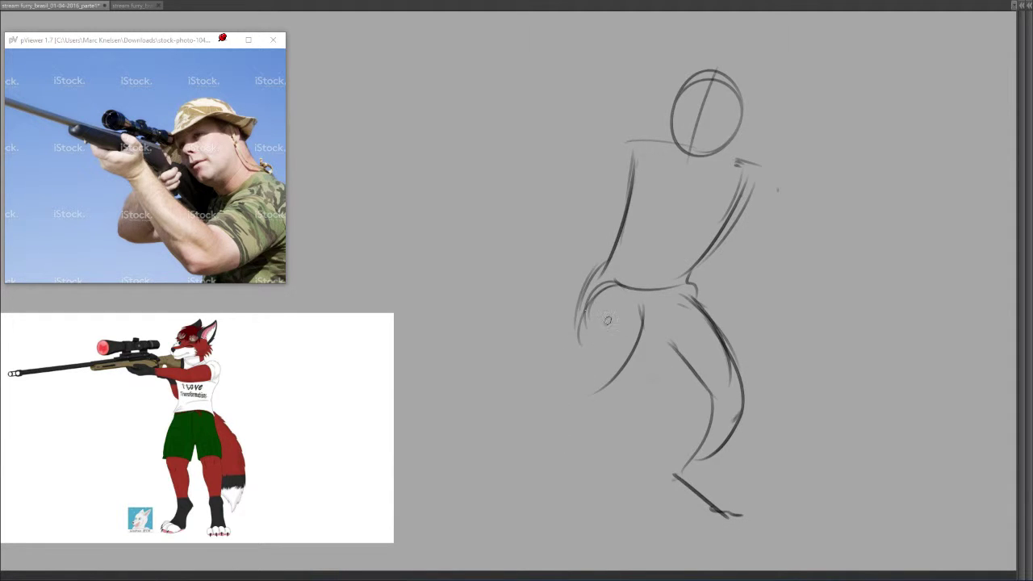
pyautogui.hotkey('ctrl', 'z')
pyautogui.hotkey('ctrl', 'z')
pyautogui.moveTo(586, 328)
pyautogui.mouseDown()
pyautogui.moveTo(642, 297)
pyautogui.moveTo(620, 397)
pyautogui.mouseUp()
pyautogui.hotkey('ctrl', 'z')
pyautogui.hotkey('ctrl', 'z')
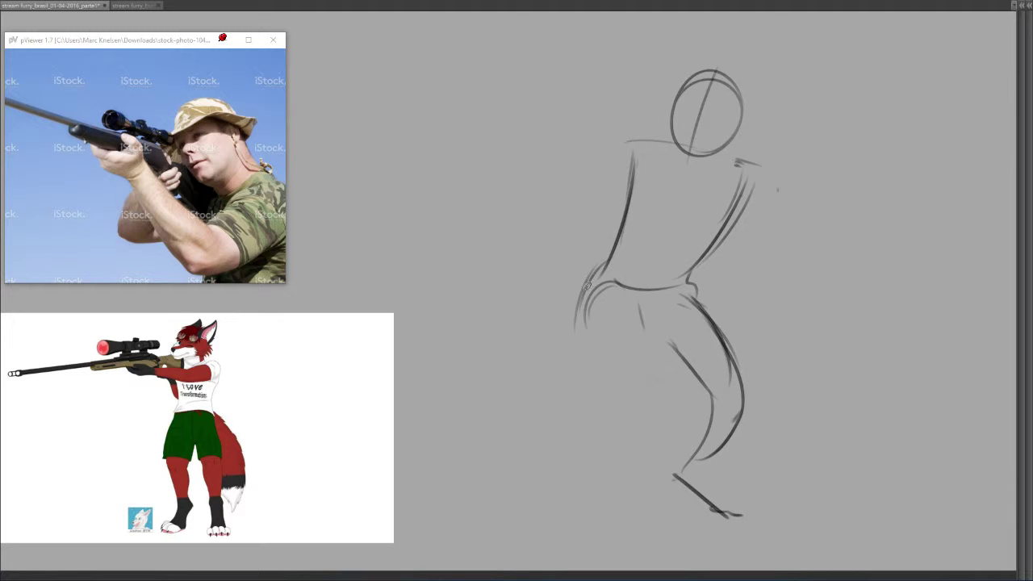
pyautogui.moveTo(588, 286); pyautogui.dragTo(596, 417)
pyautogui.hotkey('ctrl', 'z')
# - Sketch the straight supporting leg with a long inner thigh curve, an outer thigh line and converging shin lines
pyautogui.moveTo(622, 284)
pyautogui.mouseDown()
pyautogui.moveTo(619, 407)
pyautogui.moveTo(646, 412)
pyautogui.mouseUp()
pyautogui.moveTo(586, 359)
pyautogui.mouseDown()
pyautogui.moveTo(629, 422)
pyautogui.moveTo(642, 496)
pyautogui.mouseUp()
pyautogui.moveTo(633, 440); pyautogui.dragTo(634, 379)
pyautogui.moveTo(649, 287); pyautogui.dragTo(637, 416)
pyautogui.moveTo(630, 412); pyautogui.dragTo(639, 470)
pyautogui.moveTo(655, 371); pyautogui.dragTo(646, 428)
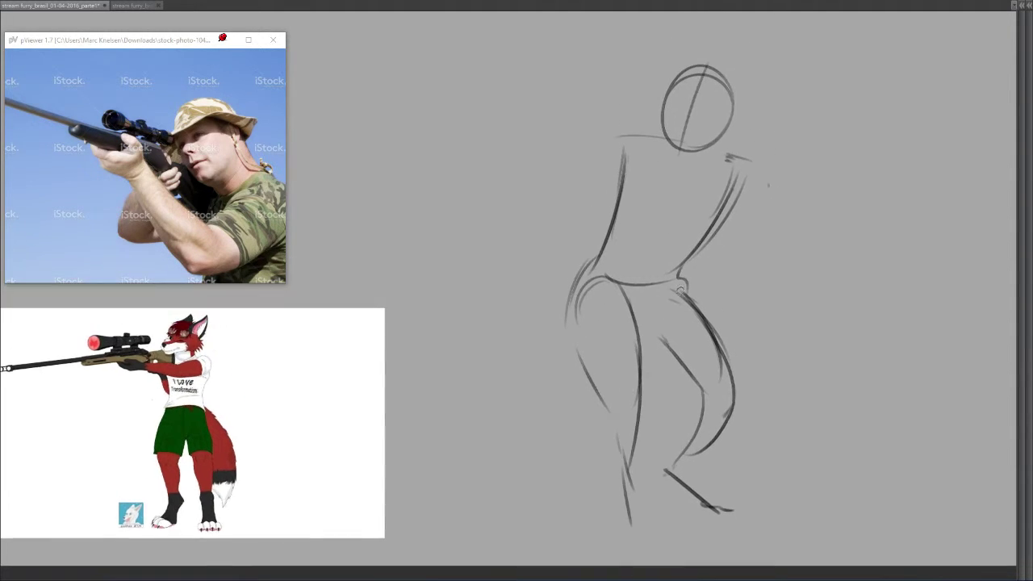
# - Add the supporting leg's bulging calf curve and a slanted foot pointing toward the bent leg
pyautogui.moveTo(674, 277); pyautogui.dragTo(706, 228)
pyautogui.moveTo(661, 301); pyautogui.dragTo(644, 390)
pyautogui.moveTo(657, 332)
pyautogui.mouseDown()
pyautogui.moveTo(611, 356)
pyautogui.moveTo(658, 465)
pyautogui.mouseUp()
pyautogui.moveTo(649, 408)
pyautogui.mouseDown()
pyautogui.moveTo(665, 497)
pyautogui.moveTo(724, 460)
pyautogui.mouseUp()
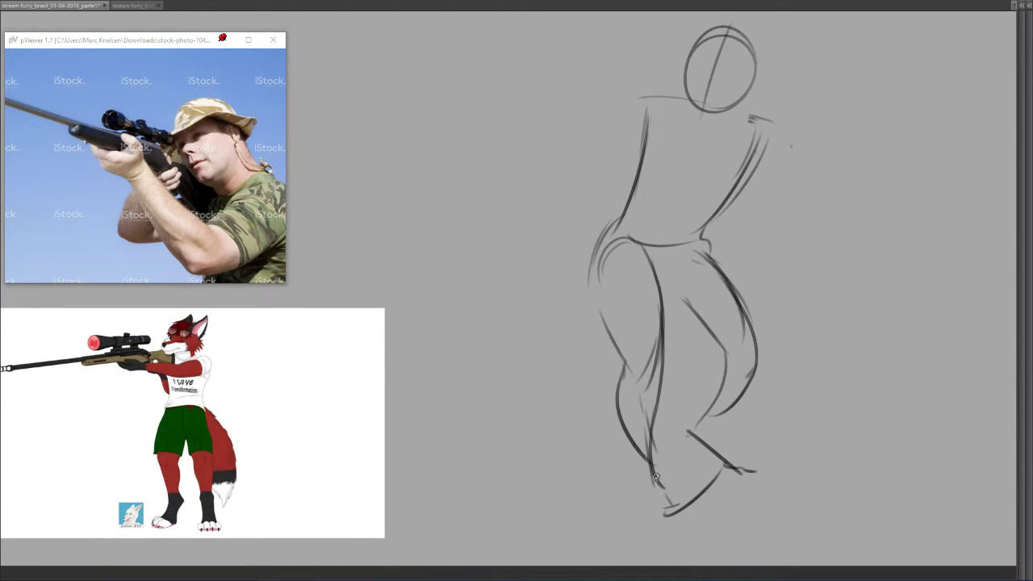
pyautogui.moveTo(641, 470)
pyautogui.mouseDown()
pyautogui.moveTo(657, 513)
pyautogui.moveTo(733, 470)
pyautogui.moveTo(650, 507)
pyautogui.mouseUp()
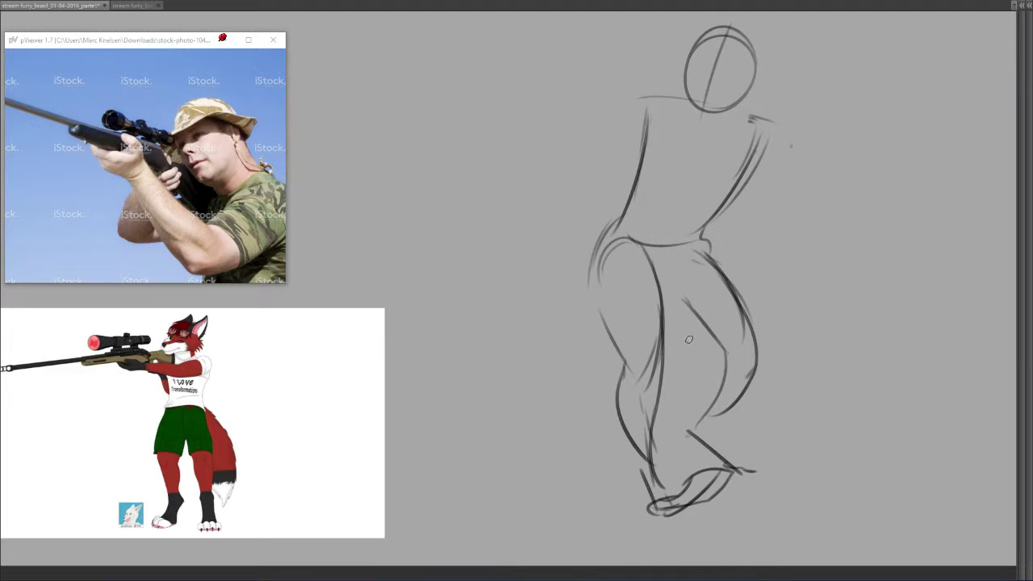
# - Try to rework the bent leg with a raised knee and the lower leg folding back behind the supporting leg
pyautogui.moveTo(713, 265)
pyautogui.mouseDown()
pyautogui.moveTo(746, 344)
pyautogui.moveTo(668, 392)
pyautogui.mouseUp()
pyautogui.moveTo(701, 328)
pyautogui.mouseDown()
pyautogui.moveTo(664, 390)
pyautogui.moveTo(668, 423)
pyautogui.moveTo(715, 451)
pyautogui.mouseUp()
pyautogui.moveTo(709, 255); pyautogui.dragTo(728, 331)
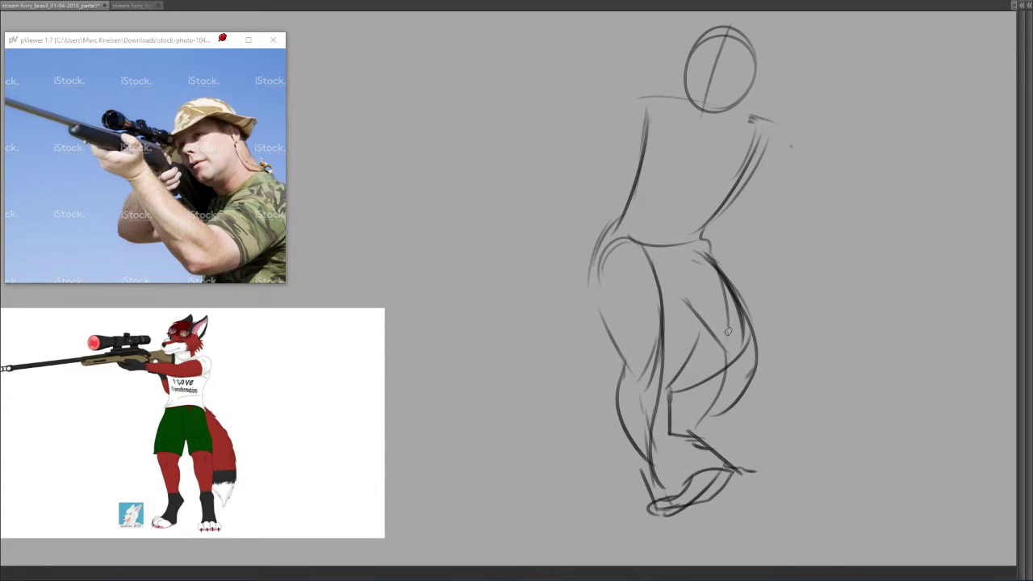
# - Reinforce the supporting leg's contour from the hip along both thigh sides, down the calf and into the foot
pyautogui.moveTo(607, 237)
pyautogui.mouseDown()
pyautogui.moveTo(592, 276)
pyautogui.moveTo(629, 381)
pyautogui.mouseUp()
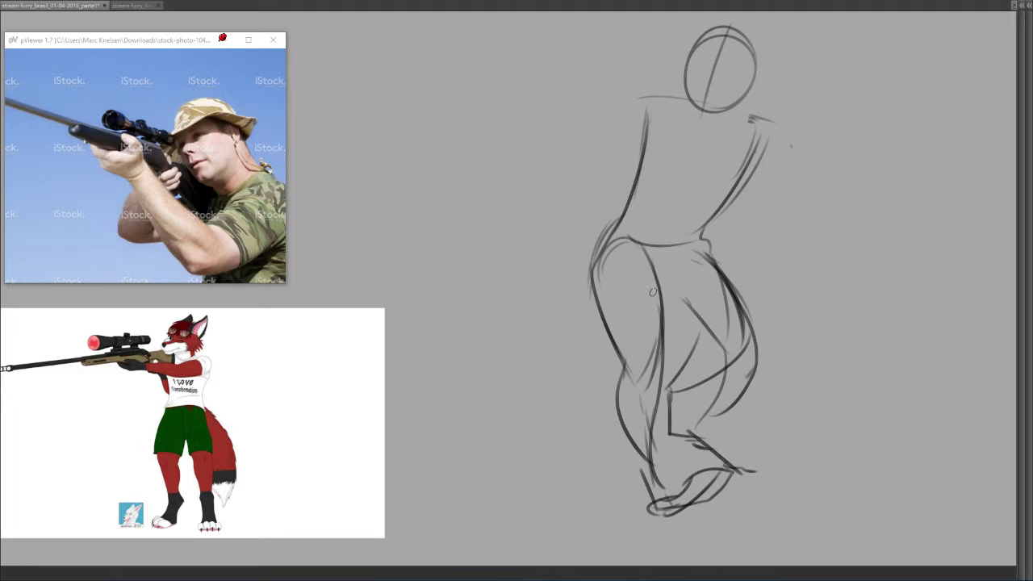
pyautogui.moveTo(656, 263); pyautogui.dragTo(664, 408)
pyautogui.moveTo(621, 360); pyautogui.dragTo(648, 484)
pyautogui.moveTo(650, 437)
pyautogui.mouseDown()
pyautogui.moveTo(670, 488)
pyautogui.moveTo(717, 462)
pyautogui.mouseUp()
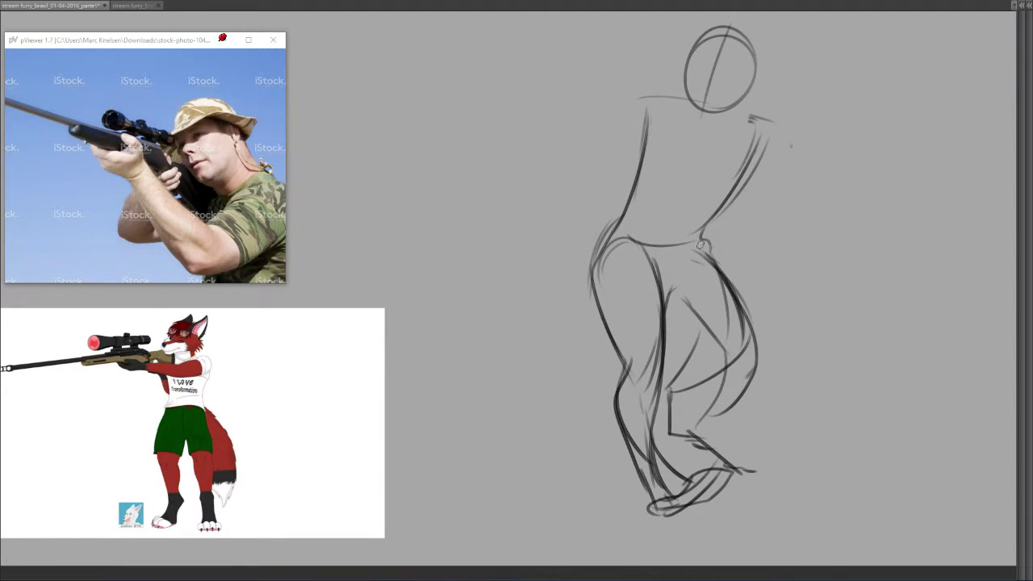
# - Try several alternative thigh and knee contours for the bent leg
pyautogui.moveTo(701, 242)
pyautogui.mouseDown()
pyautogui.moveTo(743, 360)
pyautogui.moveTo(679, 368)
pyautogui.mouseUp()
pyautogui.moveTo(730, 361); pyautogui.dragTo(690, 305)
pyautogui.hotkey('ctrl', 'z')
pyautogui.moveTo(713, 254); pyautogui.dragTo(676, 356)
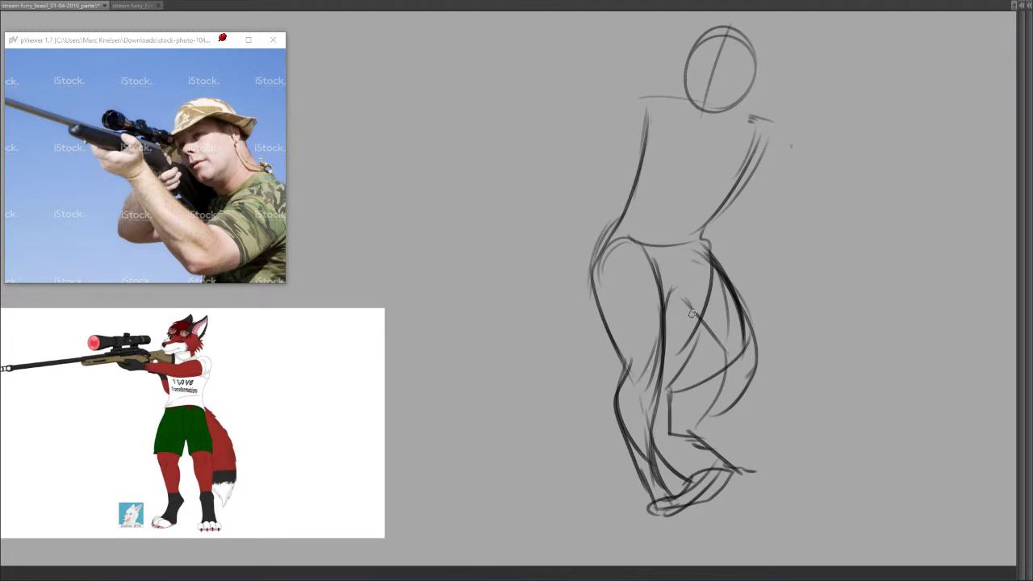
pyautogui.hotkey('ctrl', 'z')
pyautogui.moveTo(707, 248)
pyautogui.mouseDown()
pyautogui.moveTo(761, 312)
pyautogui.moveTo(763, 335)
pyautogui.mouseUp()
pyautogui.hotkey('ctrl', 'z')
pyautogui.moveTo(675, 299); pyautogui.dragTo(748, 344)
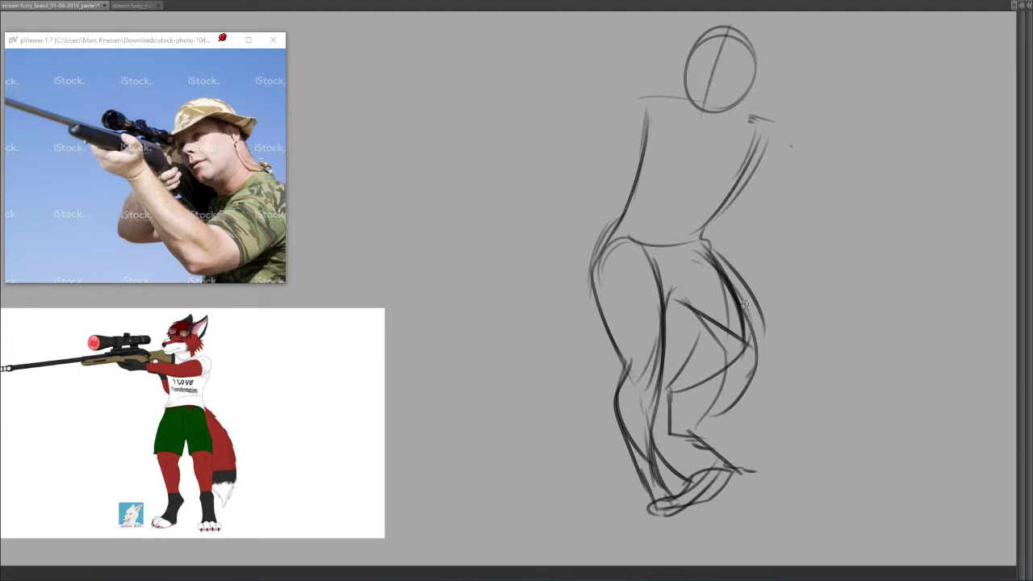
pyautogui.moveTo(747, 303); pyautogui.dragTo(760, 337)
# - Erase the bent leg's thigh, knee and lower leg, leaving only short stubs below the waist and near the foot
pyautogui.moveTo(751, 250)
pyautogui.mouseDown()
pyautogui.moveTo(733, 261)
pyautogui.moveTo(699, 422)
pyautogui.moveTo(715, 325)
pyautogui.mouseUp()
pyautogui.press('b')
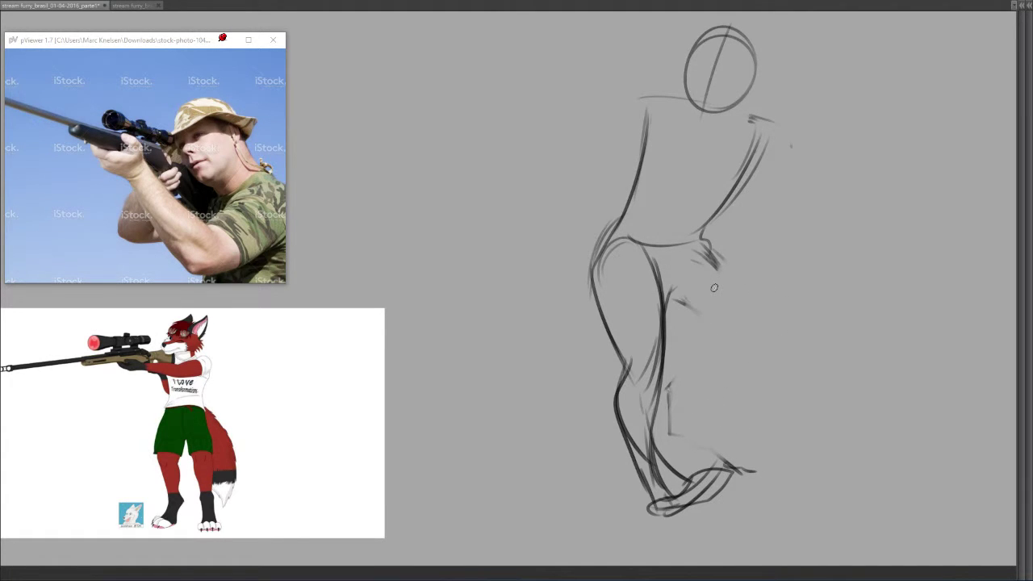
pyautogui.moveTo(667, 192); pyautogui.dragTo(662, 212)
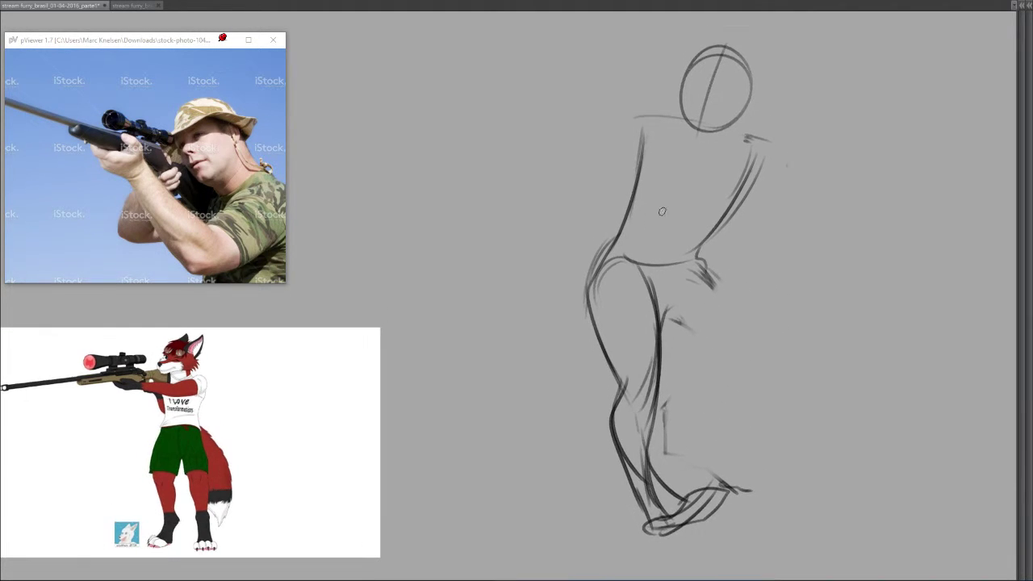
# - Round off the supporting thigh above the knee and redraw the bent leg with a forward knee and folded-back lower leg
pyautogui.moveTo(707, 275); pyautogui.dragTo(724, 374)
pyautogui.hotkey('ctrl', 'z')
pyautogui.moveTo(646, 270)
pyautogui.mouseDown()
pyautogui.moveTo(670, 398)
pyautogui.moveTo(628, 377)
pyautogui.mouseUp()
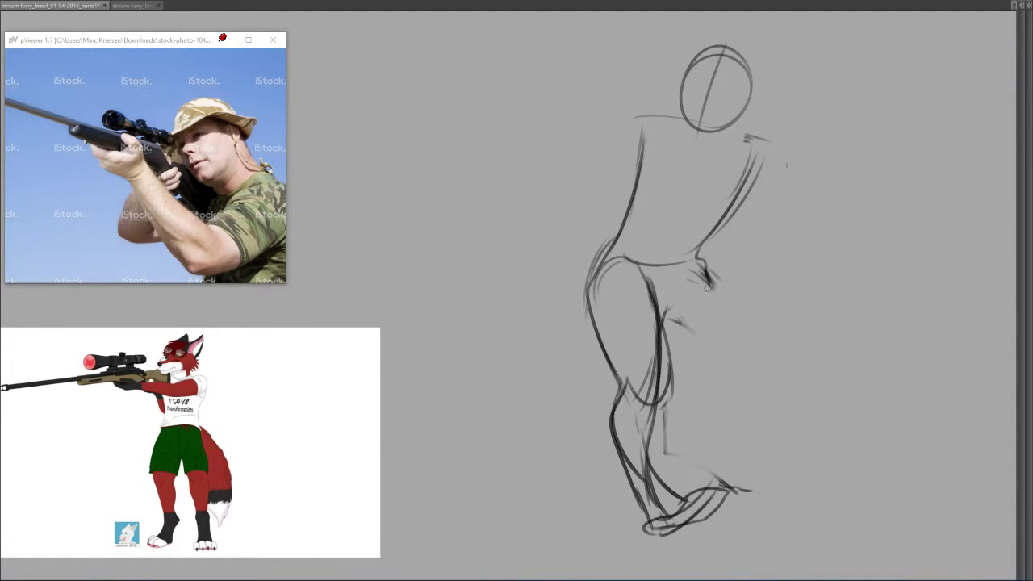
pyautogui.moveTo(707, 279); pyautogui.dragTo(750, 381)
pyautogui.moveTo(674, 318); pyautogui.dragTo(739, 375)
pyautogui.moveTo(709, 267)
pyautogui.mouseDown()
pyautogui.moveTo(763, 377)
pyautogui.moveTo(721, 409)
pyautogui.moveTo(675, 410)
pyautogui.mouseUp()
pyautogui.moveTo(730, 342)
pyautogui.mouseDown()
pyautogui.moveTo(673, 407)
pyautogui.moveTo(715, 464)
pyautogui.moveTo(739, 460)
pyautogui.mouseUp()
# - Erase the supporting leg's foot and redraw it as a smaller slanted foot beneath the ankle
pyautogui.scroll(1, 689, 378)
pyautogui.scroll(-2, 665, 382)
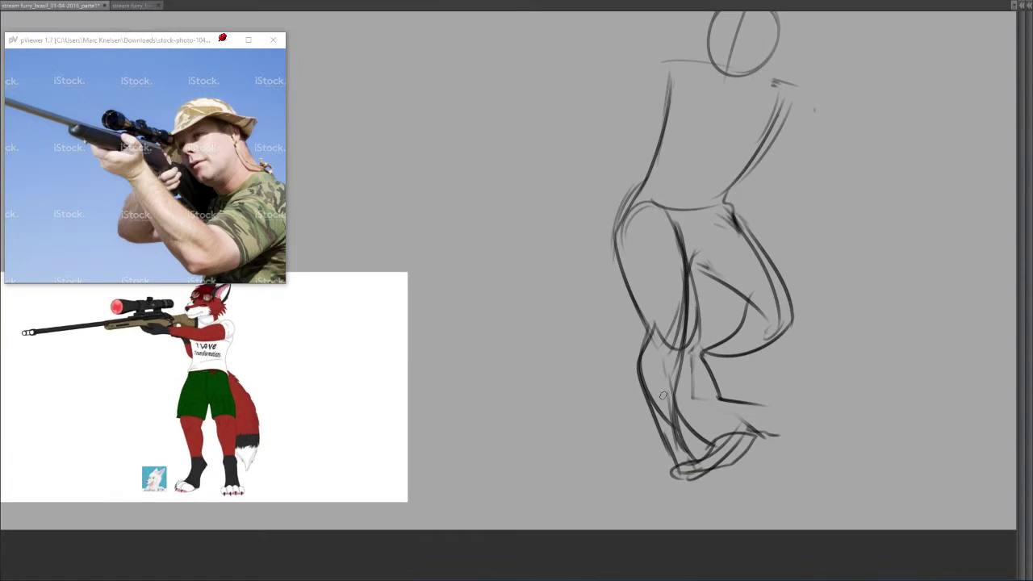
pyautogui.hotkey('ctrl', 'z')
pyautogui.hotkey('ctrl', 'z')
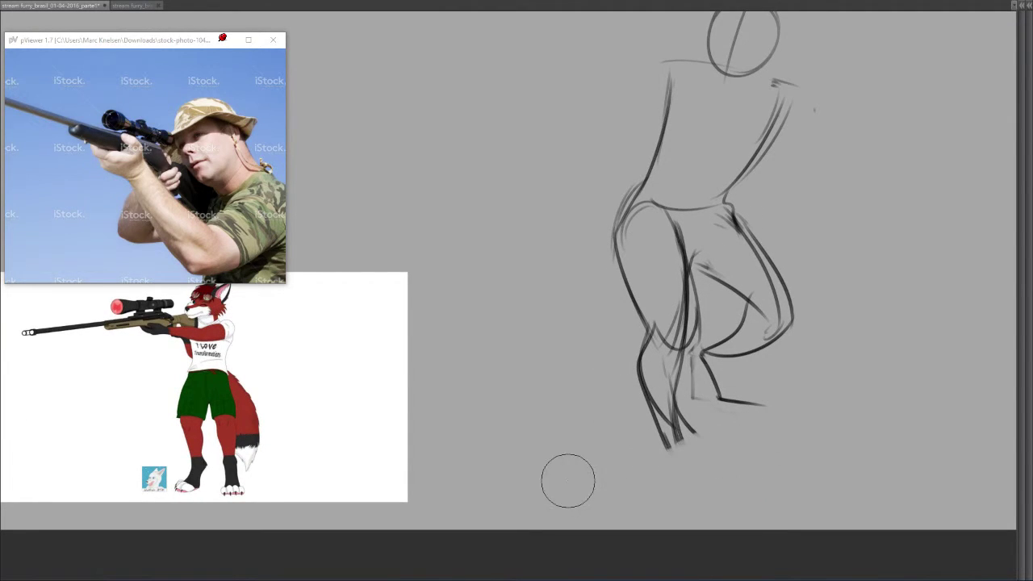
pyautogui.moveTo(669, 391)
pyautogui.mouseDown()
pyautogui.moveTo(661, 436)
pyautogui.moveTo(669, 470)
pyautogui.moveTo(688, 426)
pyautogui.moveTo(712, 446)
pyautogui.moveTo(663, 465)
pyautogui.moveTo(691, 425)
pyautogui.moveTo(727, 420)
pyautogui.moveTo(674, 472)
pyautogui.moveTo(668, 458)
pyautogui.moveTo(731, 406)
pyautogui.moveTo(656, 466)
pyautogui.mouseUp()
pyautogui.hotkey('ctrl', 'z')
pyautogui.hotkey('ctrl', 'z')
pyautogui.hotkey('ctrl', 'z')
pyautogui.moveTo(703, 377)
pyautogui.mouseDown()
pyautogui.moveTo(687, 422)
pyautogui.moveTo(690, 452)
pyautogui.moveTo(704, 390)
pyautogui.mouseUp()
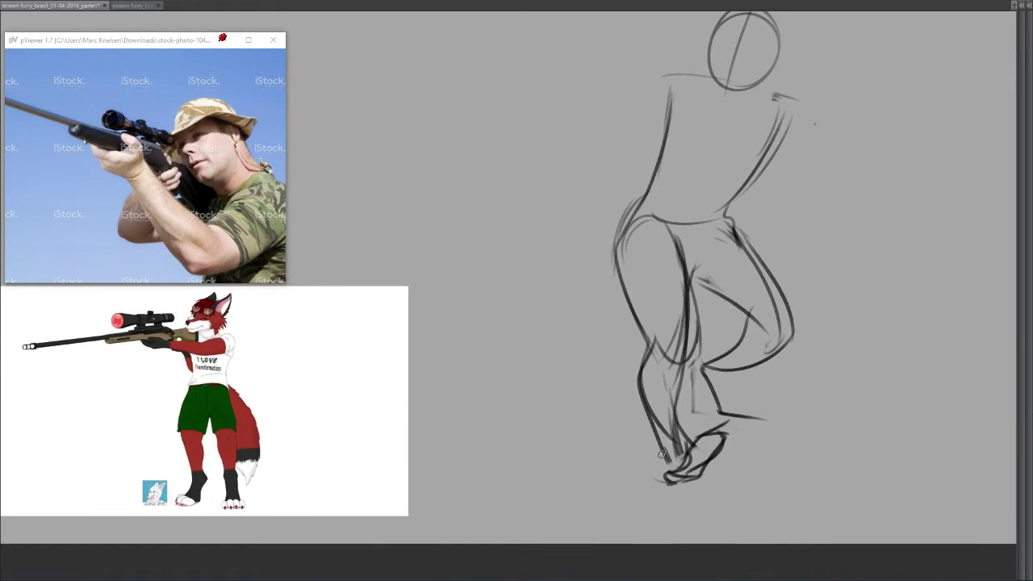
pyautogui.moveTo(660, 451)
pyautogui.mouseDown()
pyautogui.moveTo(669, 484)
pyautogui.moveTo(693, 482)
pyautogui.moveTo(716, 442)
pyautogui.moveTo(662, 450)
pyautogui.mouseUp()
# - Draw the sloping rear shoulder line and an angular guide for the rear forearm just below the head
pyautogui.scroll(3, 721, 353)
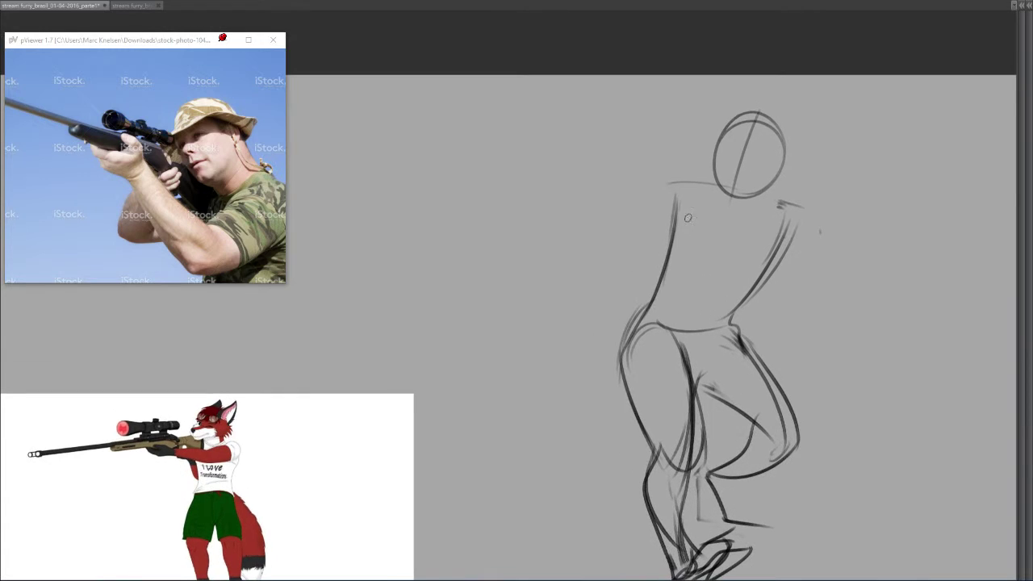
pyautogui.moveTo(716, 179); pyautogui.dragTo(712, 174)
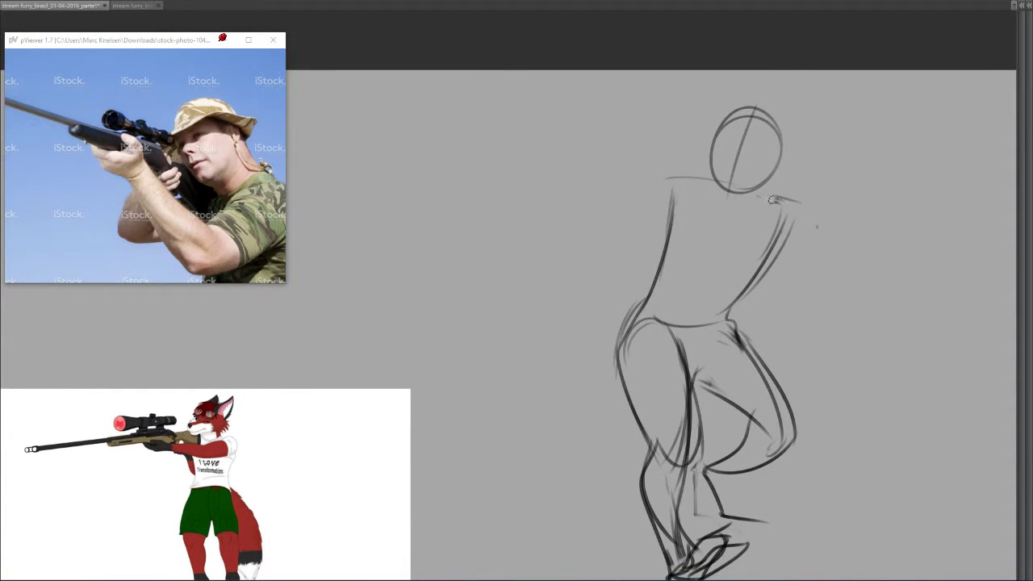
pyautogui.moveTo(775, 198); pyautogui.dragTo(826, 243)
pyautogui.moveTo(714, 185)
pyautogui.mouseDown()
pyautogui.moveTo(720, 178)
pyautogui.moveTo(739, 230)
pyautogui.moveTo(756, 208)
pyautogui.moveTo(731, 231)
pyautogui.moveTo(780, 212)
pyautogui.moveTo(784, 253)
pyautogui.moveTo(799, 258)
pyautogui.mouseUp()
pyautogui.hotkey('ctrl', 'z')
pyautogui.hotkey('ctrl', 'z')
pyautogui.moveTo(759, 218); pyautogui.dragTo(774, 223)
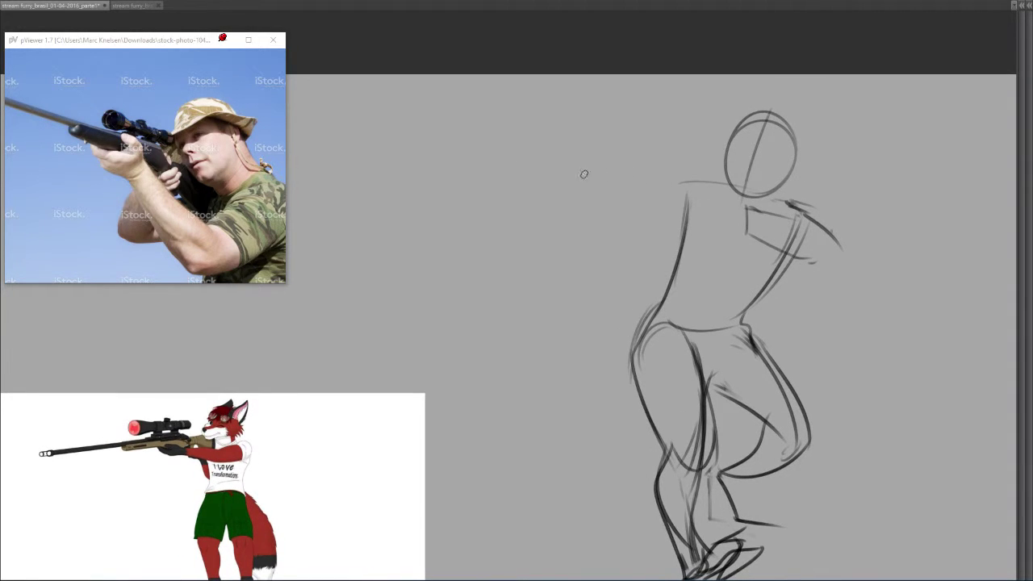
# - Draw the rifle's underside as long, slightly slanted lines from the rear shoulder past the front of the torso
pyautogui.moveTo(533, 151); pyautogui.dragTo(747, 208)
pyautogui.hotkey('ctrl', 'z')
pyautogui.moveTo(547, 161)
pyautogui.mouseDown()
pyautogui.moveTo(767, 202)
pyautogui.moveTo(644, 187)
pyautogui.moveTo(744, 208)
pyautogui.mouseUp()
pyautogui.hotkey('ctrl', 'z')
pyautogui.moveTo(561, 178); pyautogui.dragTo(777, 219)
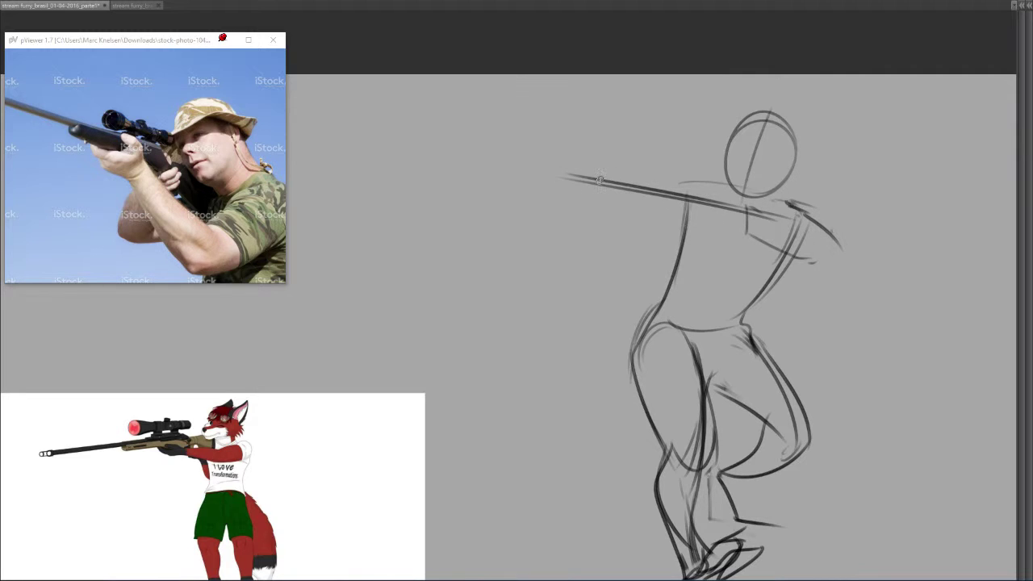
pyautogui.moveTo(587, 177); pyautogui.dragTo(519, 161)
# - Sketch the rifle scope as a tube with a round eyepiece against the face and a larger round front lens
pyautogui.moveTo(642, 154); pyautogui.dragTo(628, 170)
pyautogui.moveTo(727, 175)
pyautogui.mouseDown()
pyautogui.moveTo(712, 168)
pyautogui.moveTo(732, 182)
pyautogui.mouseUp()
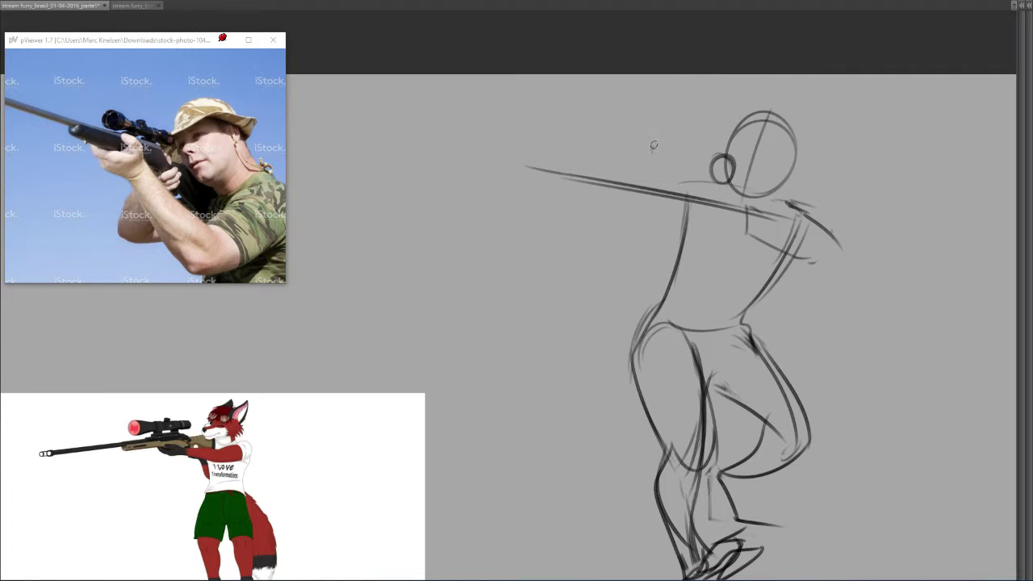
pyautogui.moveTo(654, 145)
pyautogui.mouseDown()
pyautogui.moveTo(640, 147)
pyautogui.moveTo(656, 165)
pyautogui.moveTo(690, 151)
pyautogui.moveTo(717, 158)
pyautogui.mouseUp()
pyautogui.hotkey('ctrl', 'z')
pyautogui.moveTo(658, 173); pyautogui.dragTo(727, 180)
pyautogui.hotkey('ctrl', 'z')
pyautogui.hotkey('ctrl', 'z')
pyautogui.moveTo(667, 146)
pyautogui.mouseDown()
pyautogui.moveTo(735, 159)
pyautogui.moveTo(737, 190)
pyautogui.moveTo(773, 198)
pyautogui.mouseUp()
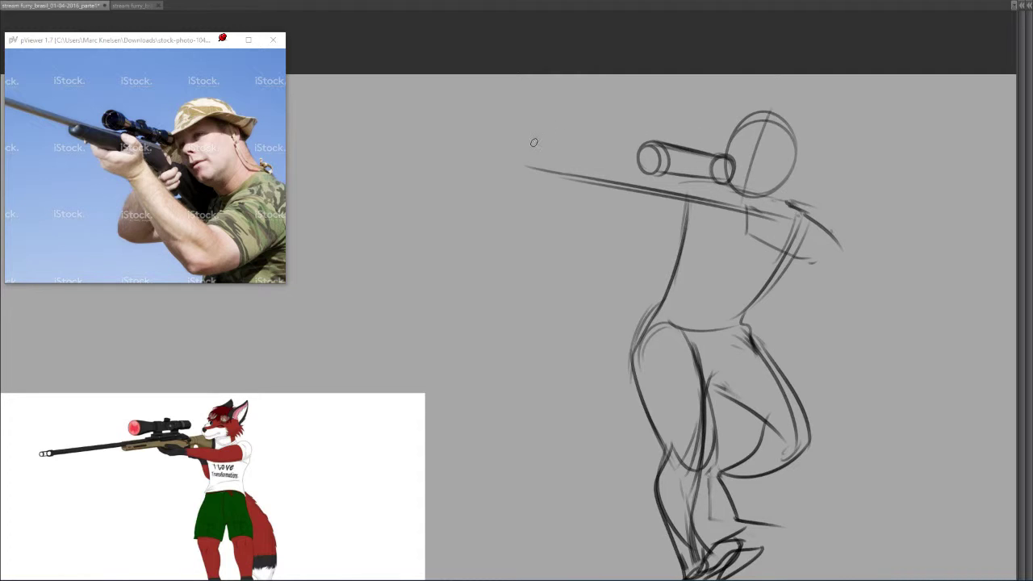
# - Draw the barrel's upper edges and rounded muzzle, and rough in the supporting hand beneath the scope
pyautogui.moveTo(539, 155)
pyautogui.mouseDown()
pyautogui.moveTo(528, 159)
pyautogui.moveTo(654, 167)
pyautogui.mouseUp()
pyautogui.hotkey('ctrl', 'z')
pyautogui.moveTo(531, 148); pyautogui.dragTo(685, 174)
pyautogui.moveTo(529, 154); pyautogui.dragTo(659, 166)
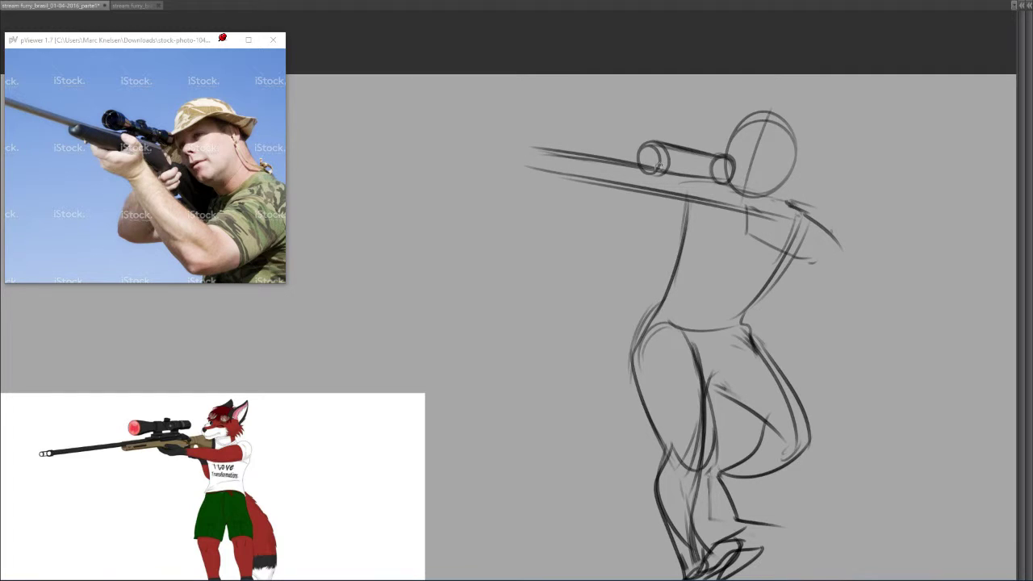
pyautogui.moveTo(529, 148); pyautogui.dragTo(541, 172)
pyautogui.moveTo(646, 185)
pyautogui.mouseDown()
pyautogui.moveTo(665, 173)
pyautogui.moveTo(680, 208)
pyautogui.moveTo(644, 203)
pyautogui.mouseUp()
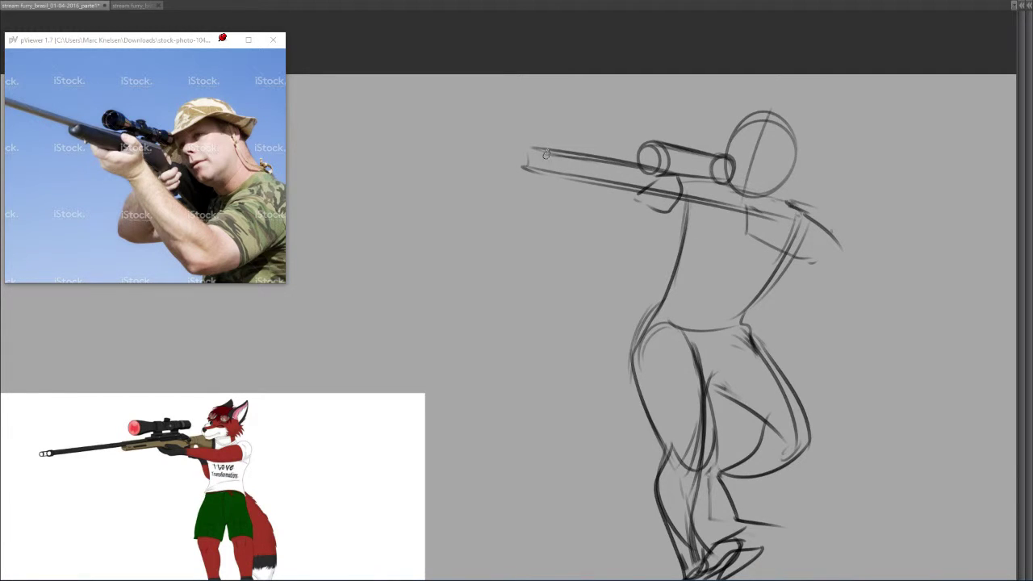
pyautogui.moveTo(548, 152)
pyautogui.mouseDown()
pyautogui.moveTo(532, 168)
pyautogui.moveTo(536, 149)
pyautogui.moveTo(532, 166)
pyautogui.mouseUp()
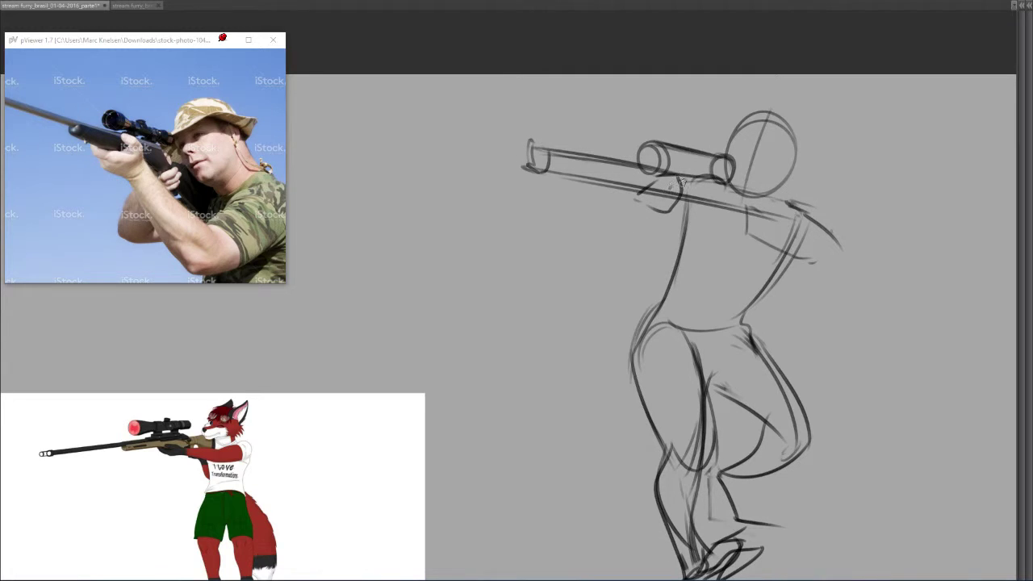
# - Sketch the supporting arm with its forearm bent down to a rounded elbow in front of the torso
pyautogui.moveTo(675, 179)
pyautogui.mouseDown()
pyautogui.moveTo(593, 246)
pyautogui.moveTo(696, 218)
pyautogui.mouseUp()
pyautogui.moveTo(696, 220)
pyautogui.mouseDown()
pyautogui.moveTo(650, 245)
pyautogui.moveTo(602, 249)
pyautogui.moveTo(627, 215)
pyautogui.moveTo(648, 247)
pyautogui.moveTo(603, 251)
pyautogui.mouseUp()
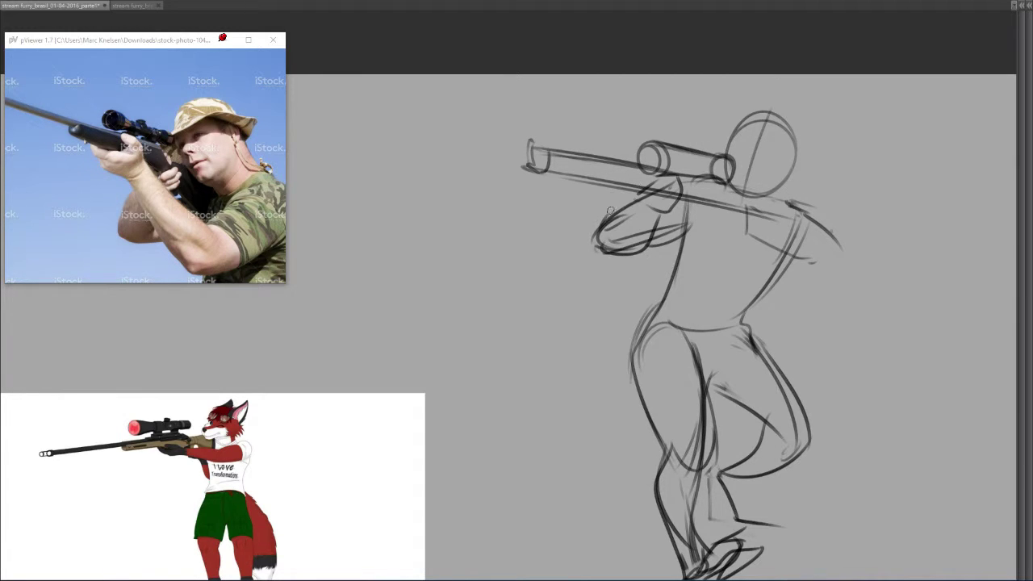
pyautogui.moveTo(645, 195); pyautogui.dragTo(660, 176)
# - Sketch the trigger arm's forearm with overlapping curves beneath the rifle stock
pyautogui.moveTo(743, 210); pyautogui.dragTo(792, 236)
pyautogui.moveTo(762, 201)
pyautogui.mouseDown()
pyautogui.moveTo(822, 230)
pyautogui.moveTo(778, 253)
pyautogui.moveTo(800, 265)
pyautogui.mouseUp()
pyautogui.moveTo(760, 205)
pyautogui.mouseDown()
pyautogui.moveTo(819, 220)
pyautogui.moveTo(814, 249)
pyautogui.mouseUp()
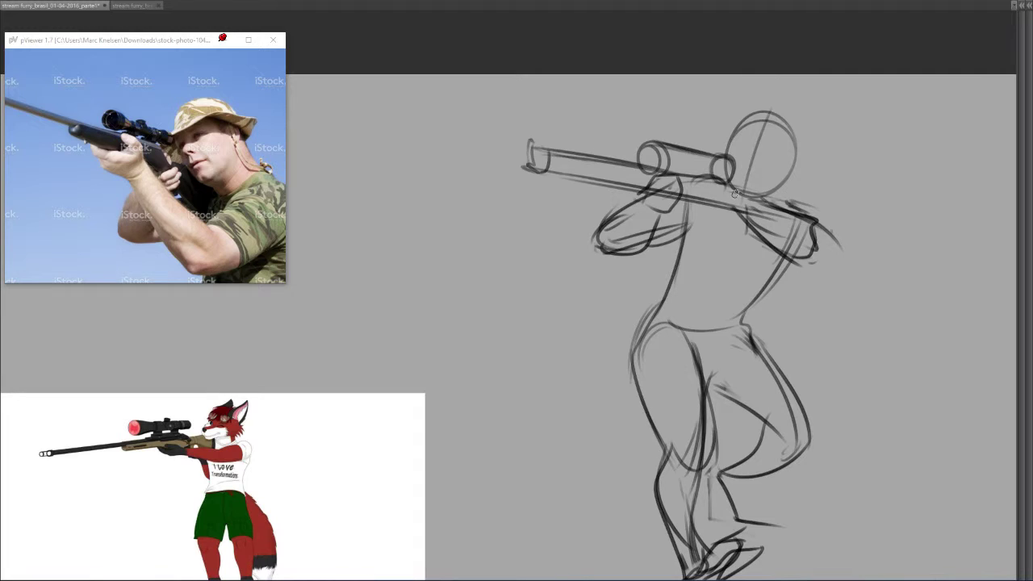
# - Draw the rear arm sloping from the shoulder to a closed, pointed elbow and add the trigger hand under the stock
pyautogui.moveTo(733, 190); pyautogui.dragTo(818, 245)
pyautogui.moveTo(771, 191); pyautogui.dragTo(876, 274)
pyautogui.moveTo(845, 242); pyautogui.dragTo(860, 257)
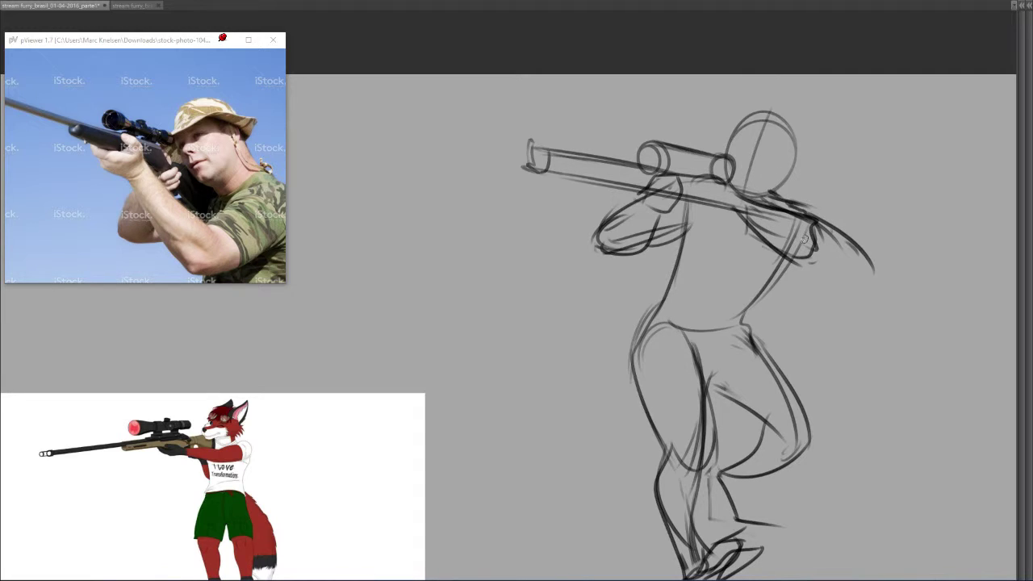
pyautogui.moveTo(756, 202)
pyautogui.mouseDown()
pyautogui.moveTo(739, 231)
pyautogui.moveTo(789, 211)
pyautogui.moveTo(801, 220)
pyautogui.mouseUp()
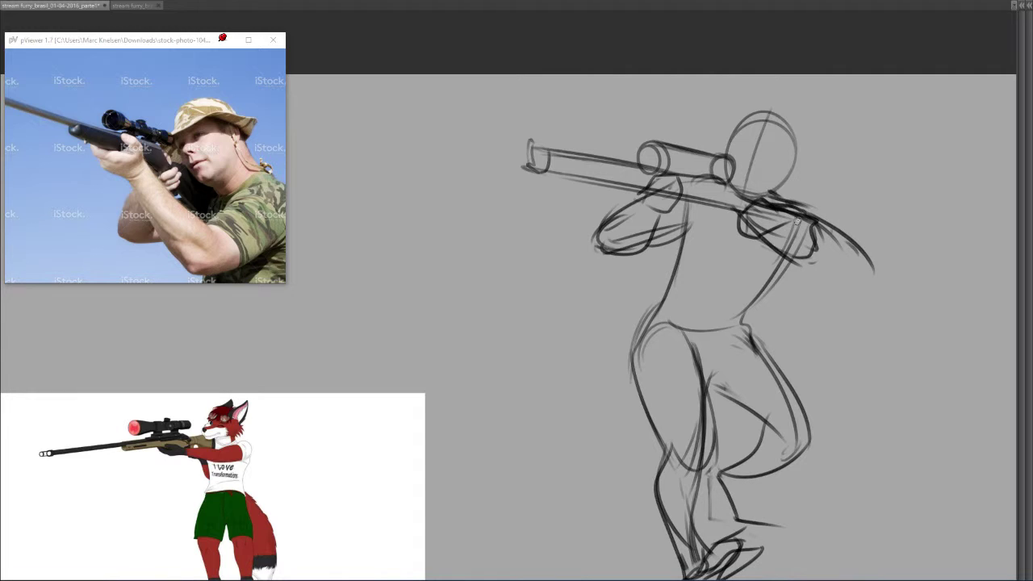
pyautogui.moveTo(790, 219)
pyautogui.mouseDown()
pyautogui.moveTo(788, 238)
pyautogui.moveTo(849, 243)
pyautogui.moveTo(873, 281)
pyautogui.moveTo(824, 264)
pyautogui.mouseUp()
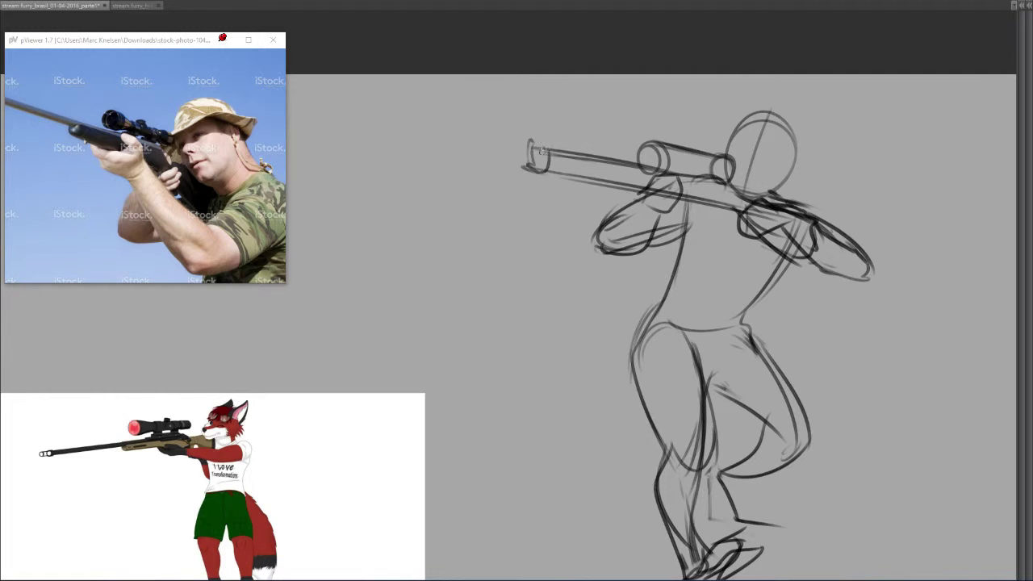
# - Fade both legs and feet down to faint guide lines with a large eraser
pyautogui.moveTo(658, 198); pyautogui.dragTo(672, 167)
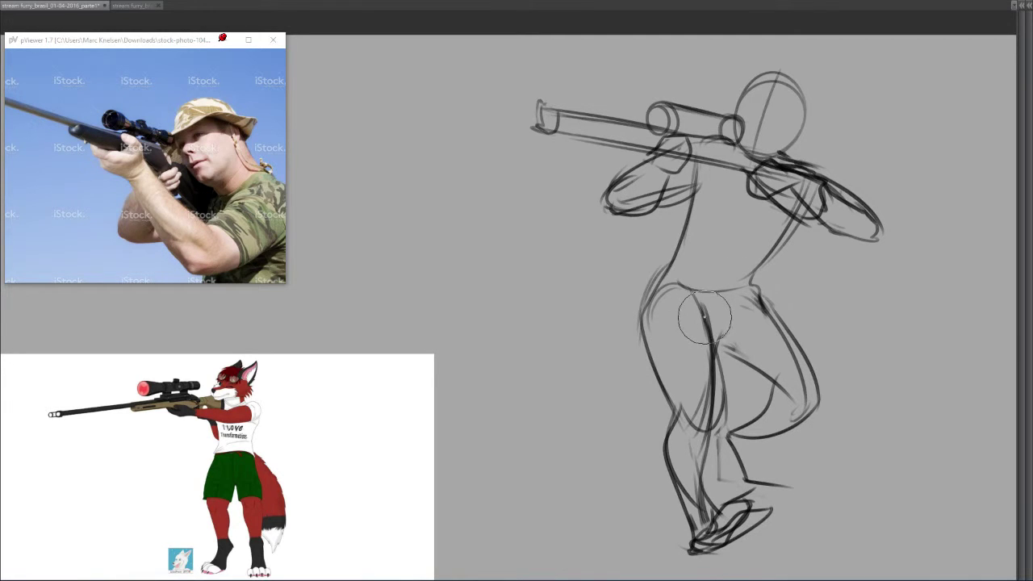
pyautogui.press('e')
pyautogui.moveTo(648, 333)
pyautogui.mouseDown()
pyautogui.moveTo(686, 329)
pyautogui.moveTo(626, 418)
pyautogui.moveTo(743, 490)
pyautogui.moveTo(669, 328)
pyautogui.mouseUp()
pyautogui.press('[')
pyautogui.press('[')
pyautogui.press('[')
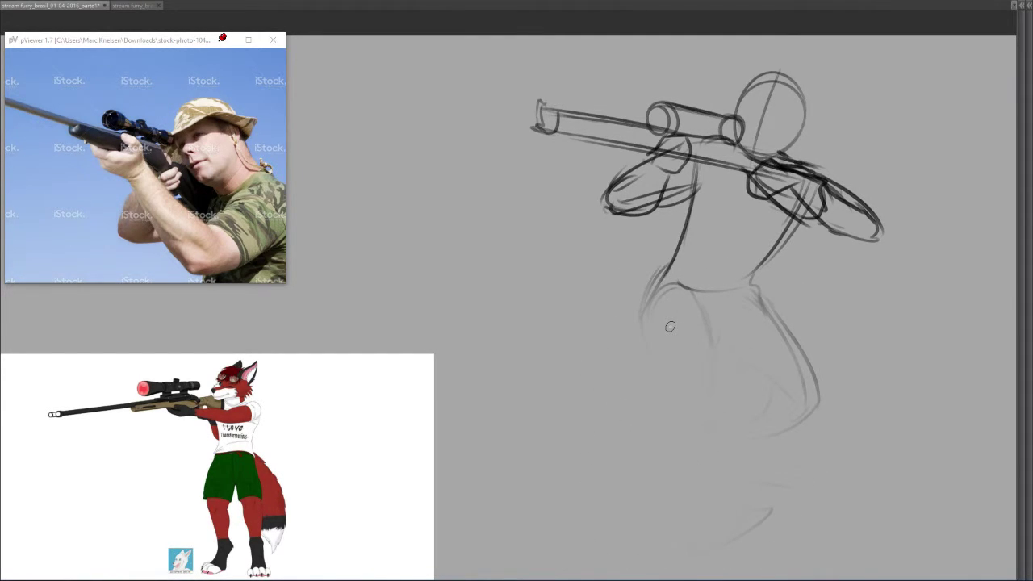
# - Darken both sides of the torso and redraw the hip contours on both sides below the waist
pyautogui.moveTo(672, 204); pyautogui.dragTo(677, 199)
pyautogui.moveTo(704, 164); pyautogui.dragTo(663, 278)
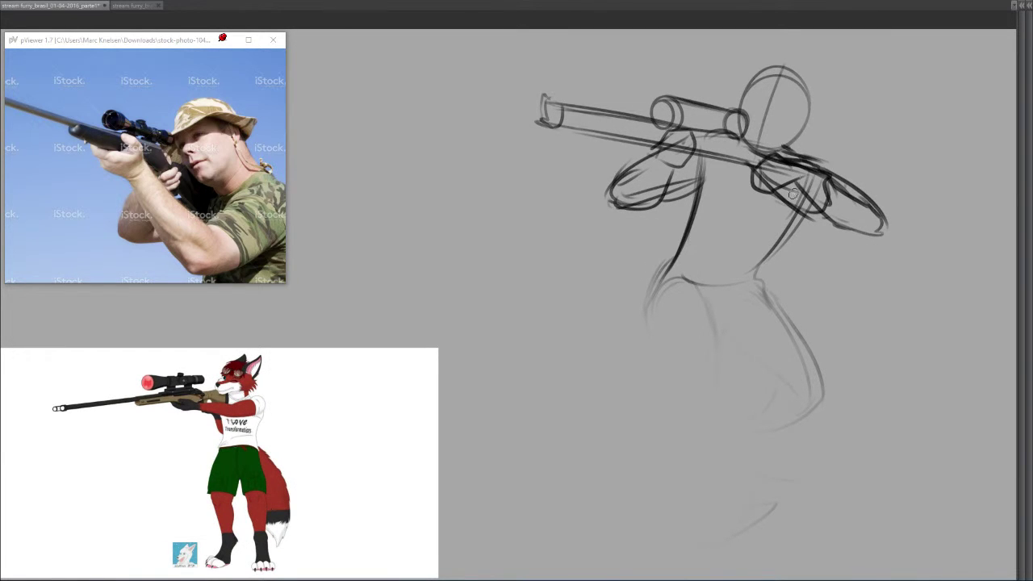
pyautogui.moveTo(809, 176)
pyautogui.mouseDown()
pyautogui.moveTo(739, 269)
pyautogui.moveTo(645, 323)
pyautogui.mouseUp()
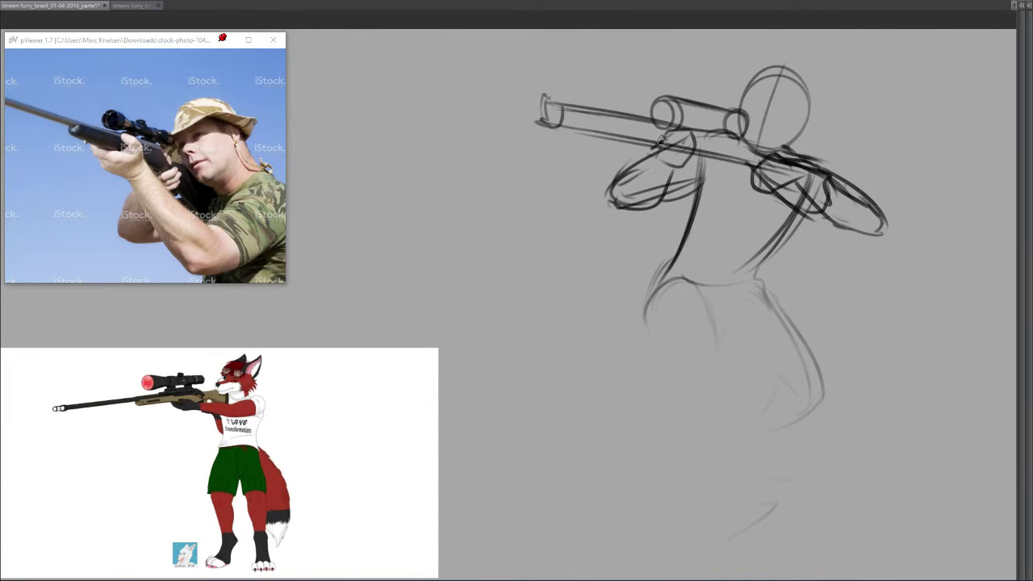
pyautogui.moveTo(669, 162)
pyautogui.mouseDown()
pyautogui.moveTo(694, 157)
pyautogui.moveTo(675, 165)
pyautogui.moveTo(683, 229)
pyautogui.moveTo(646, 300)
pyautogui.moveTo(653, 352)
pyautogui.mouseUp()
pyautogui.moveTo(766, 260); pyautogui.dragTo(759, 323)
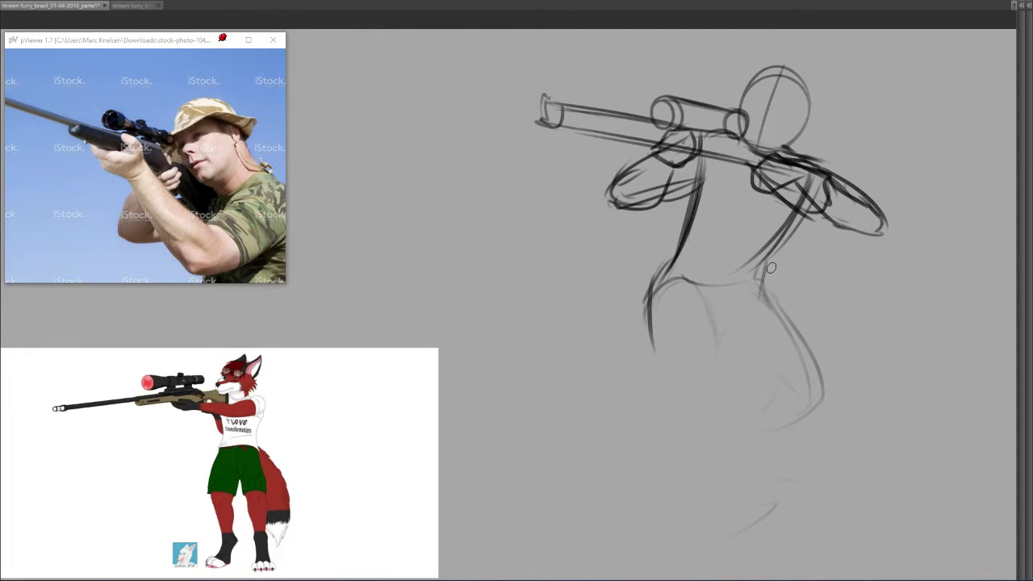
# - Redraw the rear thigh down to a rounded bent knee and outline both sides of the front thigh
pyautogui.moveTo(670, 328)
pyautogui.mouseDown()
pyautogui.moveTo(700, 294)
pyautogui.moveTo(746, 285)
pyautogui.moveTo(784, 385)
pyautogui.mouseUp()
pyautogui.hotkey('ctrl', 'z')
pyautogui.moveTo(757, 288)
pyautogui.mouseDown()
pyautogui.moveTo(798, 329)
pyautogui.moveTo(817, 399)
pyautogui.mouseUp()
pyautogui.moveTo(720, 333)
pyautogui.mouseDown()
pyautogui.moveTo(751, 355)
pyautogui.moveTo(768, 395)
pyautogui.mouseUp()
pyautogui.moveTo(768, 411)
pyautogui.mouseDown()
pyautogui.moveTo(812, 393)
pyautogui.moveTo(770, 413)
pyautogui.mouseUp()
pyautogui.moveTo(764, 379); pyautogui.dragTo(780, 419)
pyautogui.moveTo(820, 403); pyautogui.dragTo(757, 443)
pyautogui.moveTo(703, 331); pyautogui.dragTo(675, 396)
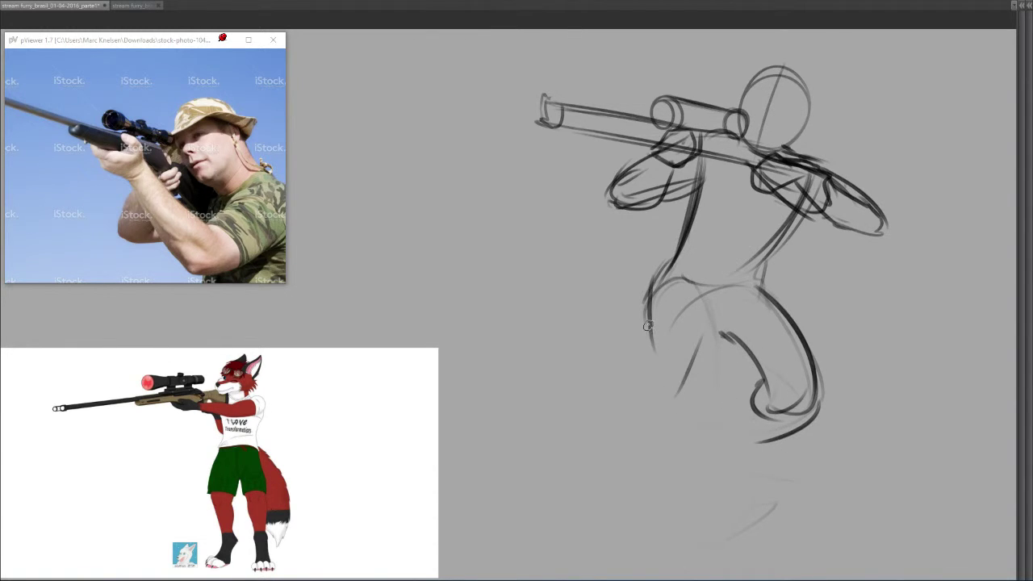
pyautogui.moveTo(651, 306)
pyautogui.mouseDown()
pyautogui.moveTo(670, 418)
pyautogui.moveTo(696, 441)
pyautogui.moveTo(668, 481)
pyautogui.moveTo(666, 508)
pyautogui.mouseUp()
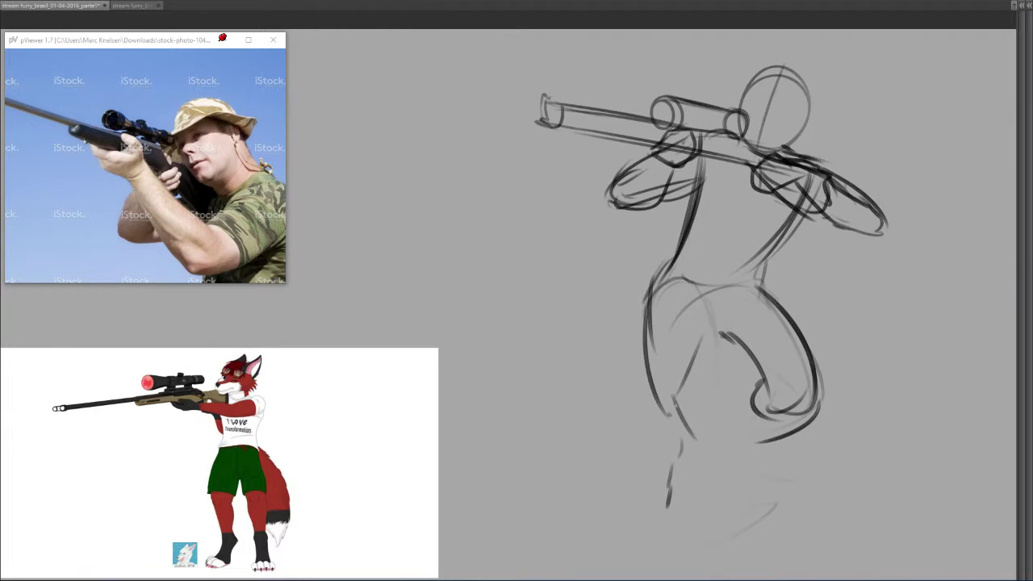
pyautogui.hotkey('ctrl', 'z')
pyautogui.hotkey('ctrl', 'z')
pyautogui.moveTo(646, 371); pyautogui.dragTo(645, 447)
pyautogui.moveTo(675, 402)
pyautogui.mouseDown()
pyautogui.moveTo(632, 486)
pyautogui.moveTo(633, 505)
pyautogui.moveTo(656, 508)
pyautogui.mouseUp()
pyautogui.hotkey('ctrl', 'z')
pyautogui.hotkey('ctrl', 'z')
pyautogui.hotkey('ctrl', 'z')
pyautogui.hotkey('ctrl', 'z')
# - Sketch the front leg's inner thigh, calf and ankle, and rough in the rear lower leg and foot
pyautogui.moveTo(651, 388); pyautogui.dragTo(650, 421)
pyautogui.moveTo(677, 403); pyautogui.dragTo(690, 368)
pyautogui.moveTo(708, 323); pyautogui.dragTo(664, 427)
pyautogui.moveTo(650, 381)
pyautogui.mouseDown()
pyautogui.moveTo(623, 445)
pyautogui.moveTo(671, 429)
pyautogui.moveTo(631, 482)
pyautogui.mouseUp()
pyautogui.moveTo(671, 428)
pyautogui.mouseDown()
pyautogui.moveTo(625, 526)
pyautogui.moveTo(633, 550)
pyautogui.mouseUp()
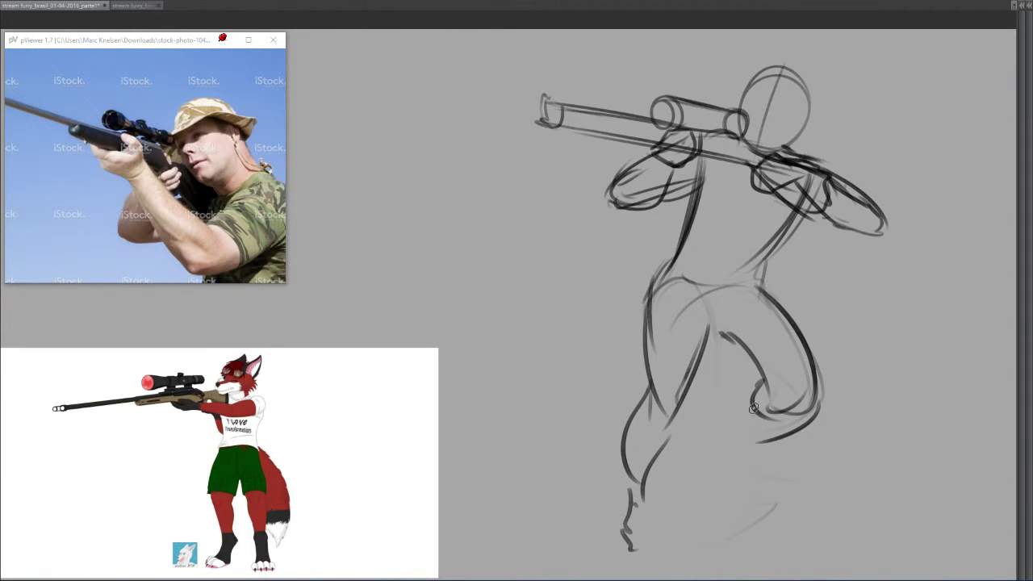
pyautogui.moveTo(810, 397)
pyautogui.mouseDown()
pyautogui.moveTo(725, 403)
pyautogui.moveTo(735, 429)
pyautogui.mouseUp()
pyautogui.moveTo(744, 386)
pyautogui.mouseDown()
pyautogui.moveTo(738, 408)
pyautogui.moveTo(699, 443)
pyautogui.moveTo(747, 501)
pyautogui.mouseUp()
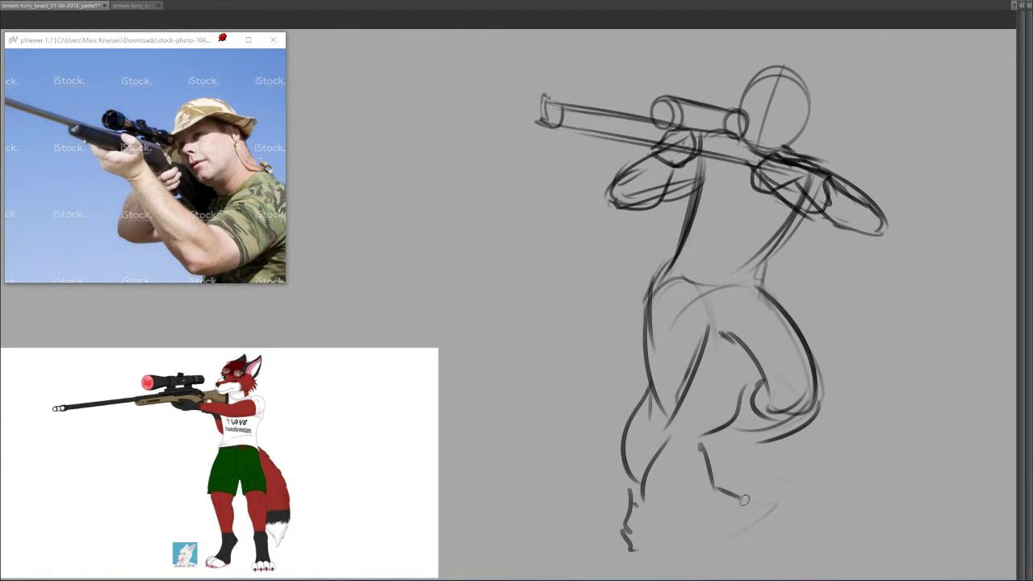
# - Reinforce the front leg's inner thigh and calf, and extend it through the ankle into a slanted foot line
pyautogui.moveTo(701, 412); pyautogui.dragTo(739, 343)
pyautogui.moveTo(751, 262); pyautogui.dragTo(701, 376)
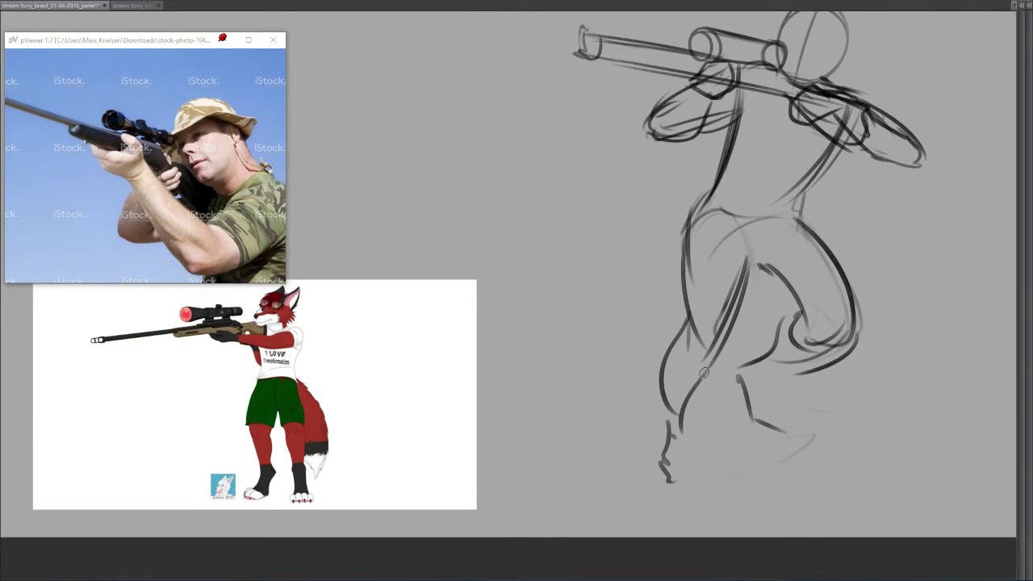
pyautogui.moveTo(692, 319); pyautogui.dragTo(646, 436)
pyautogui.moveTo(704, 371)
pyautogui.mouseDown()
pyautogui.moveTo(660, 470)
pyautogui.moveTo(628, 513)
pyautogui.mouseUp()
pyautogui.moveTo(744, 379); pyautogui.dragTo(709, 424)
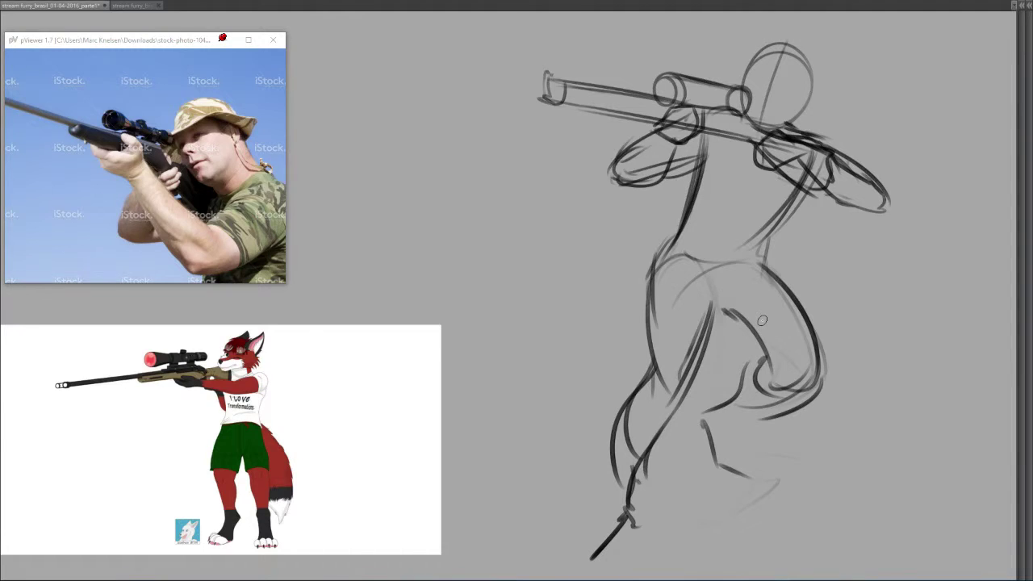
# - Fade the rear leg with the eraser and redraw its thigh as a raised shape ending in a bent knee farther out
pyautogui.press('e')
pyautogui.moveTo(738, 445)
pyautogui.mouseDown()
pyautogui.moveTo(826, 294)
pyautogui.moveTo(797, 308)
pyautogui.mouseUp()
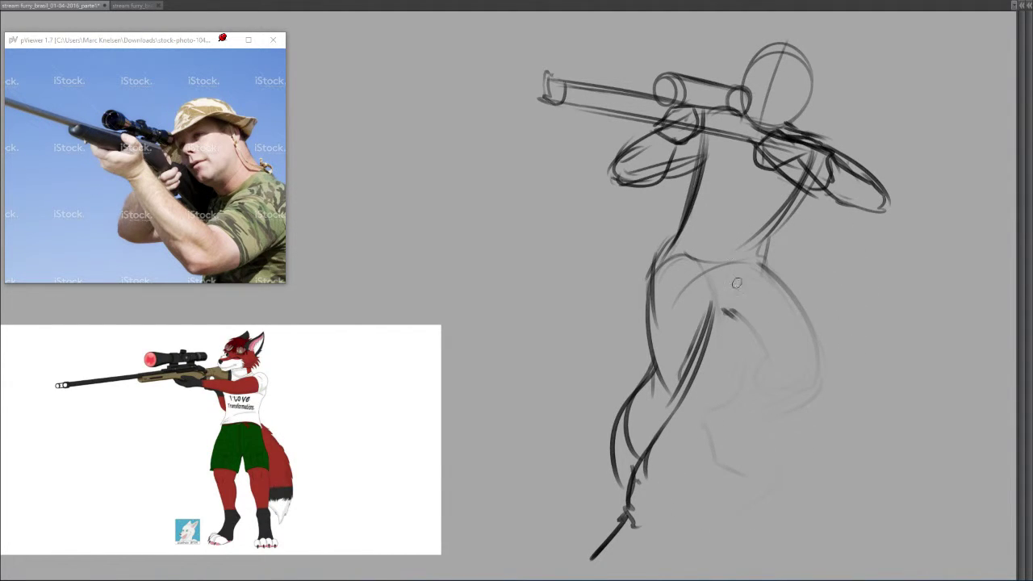
pyautogui.moveTo(735, 313); pyautogui.dragTo(711, 313)
pyautogui.moveTo(761, 262); pyautogui.dragTo(831, 347)
pyautogui.moveTo(730, 312)
pyautogui.mouseDown()
pyautogui.moveTo(813, 340)
pyautogui.moveTo(838, 370)
pyautogui.mouseUp()
pyautogui.moveTo(832, 326)
pyautogui.mouseDown()
pyautogui.moveTo(823, 365)
pyautogui.moveTo(780, 409)
pyautogui.mouseUp()
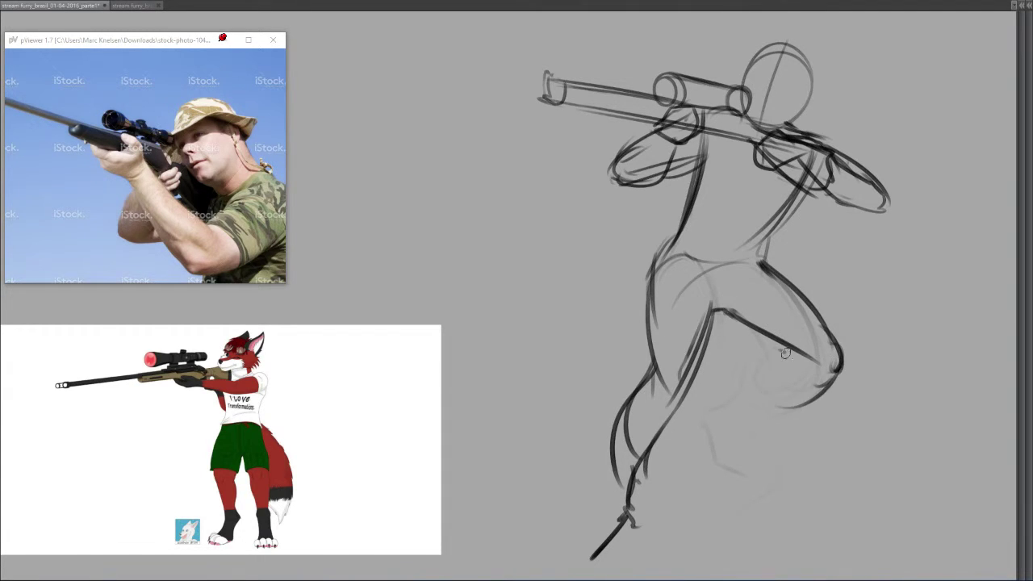
pyautogui.moveTo(786, 351)
pyautogui.mouseDown()
pyautogui.moveTo(766, 405)
pyautogui.moveTo(796, 368)
pyautogui.moveTo(791, 400)
pyautogui.mouseUp()
pyautogui.hotkey('ctrl', 'z')
pyautogui.hotkey('ctrl', 'z')
pyautogui.hotkey('ctrl', 'z')
pyautogui.hotkey('ctrl', 'z')
pyautogui.moveTo(836, 348); pyautogui.dragTo(801, 431)
pyautogui.moveTo(796, 365)
pyautogui.mouseDown()
pyautogui.moveTo(782, 457)
pyautogui.moveTo(816, 491)
pyautogui.mouseUp()
pyautogui.moveTo(811, 487); pyautogui.dragTo(849, 502)
pyautogui.hotkey('ctrl', 'z')
pyautogui.hotkey('ctrl', 'z')
pyautogui.hotkey('ctrl', 'z')
pyautogui.hotkey('ctrl', 'z')
pyautogui.hotkey('ctrl', 'z')
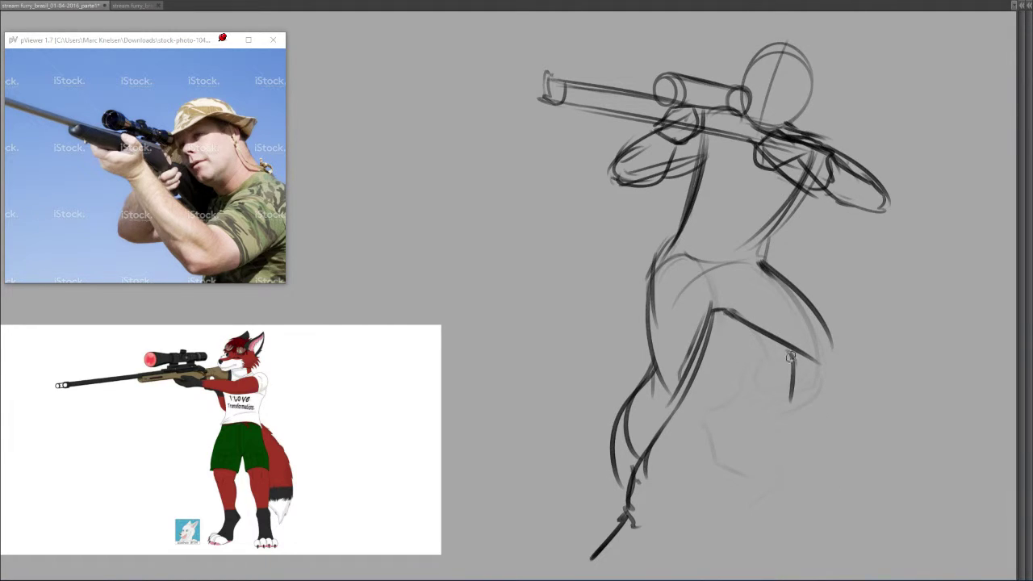
# - Draw the rear leg's pointed knee, tapering shin and heel, and a straight line for the foot
pyautogui.moveTo(828, 336)
pyautogui.mouseDown()
pyautogui.moveTo(840, 365)
pyautogui.moveTo(782, 383)
pyautogui.moveTo(775, 430)
pyautogui.mouseUp()
pyautogui.moveTo(797, 355); pyautogui.dragTo(776, 421)
pyautogui.moveTo(778, 419)
pyautogui.mouseDown()
pyautogui.moveTo(762, 457)
pyautogui.moveTo(835, 497)
pyautogui.mouseUp()
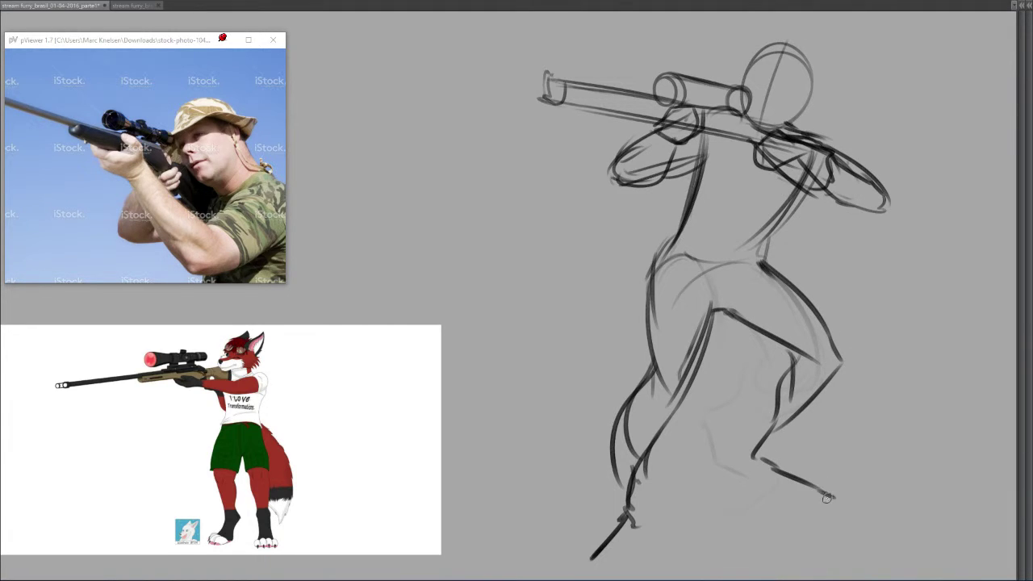
# - Darken the front leg's inner and outer contours from hip to ankle and add a second foot line
pyautogui.moveTo(723, 313); pyautogui.dragTo(638, 421)
pyautogui.moveTo(656, 281)
pyautogui.mouseDown()
pyautogui.moveTo(646, 386)
pyautogui.moveTo(617, 493)
pyautogui.moveTo(571, 554)
pyautogui.mouseUp()
pyautogui.moveTo(730, 318); pyautogui.dragTo(752, 309)
pyautogui.moveTo(774, 249); pyautogui.dragTo(790, 295)
pyautogui.moveTo(717, 210)
pyautogui.mouseDown()
pyautogui.moveTo(709, 206)
pyautogui.moveTo(713, 222)
pyautogui.mouseUp()
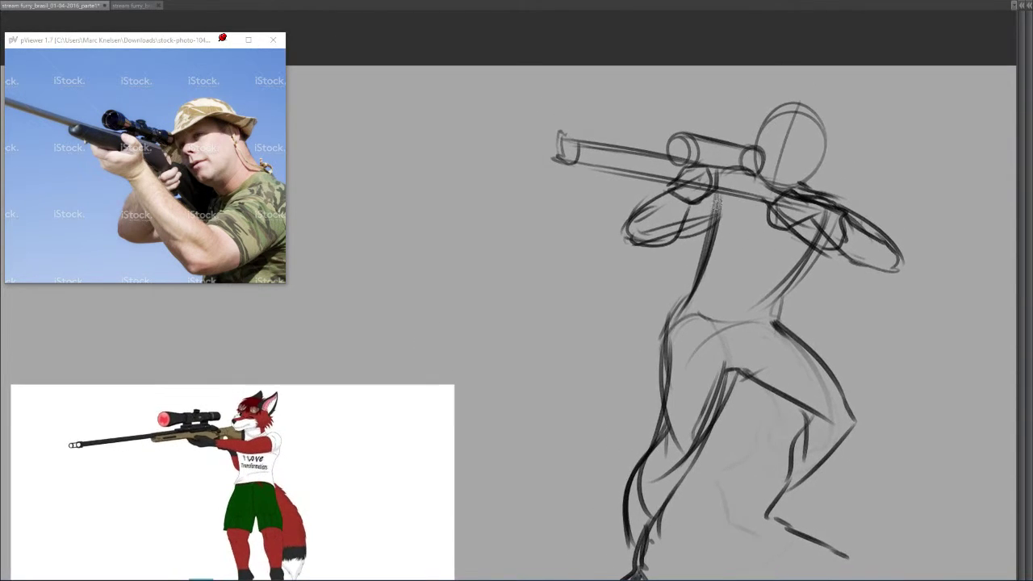
# - Fade the rifle barrel, scope and supporting hand to faint guide lines with a large soft eraser
pyautogui.rightClick(766, 186)
pyautogui.click(734, 155)
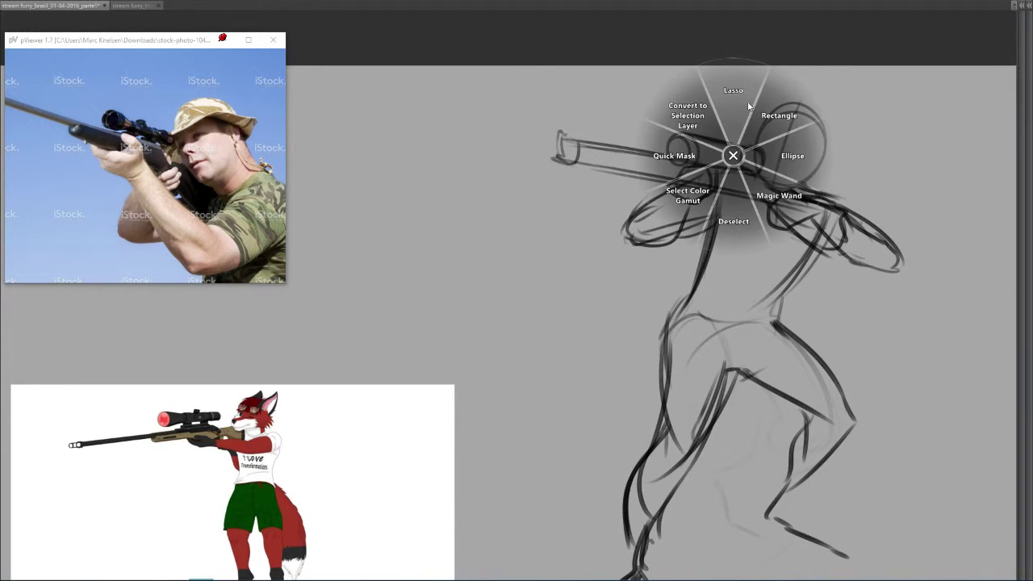
pyautogui.click(750, 108)
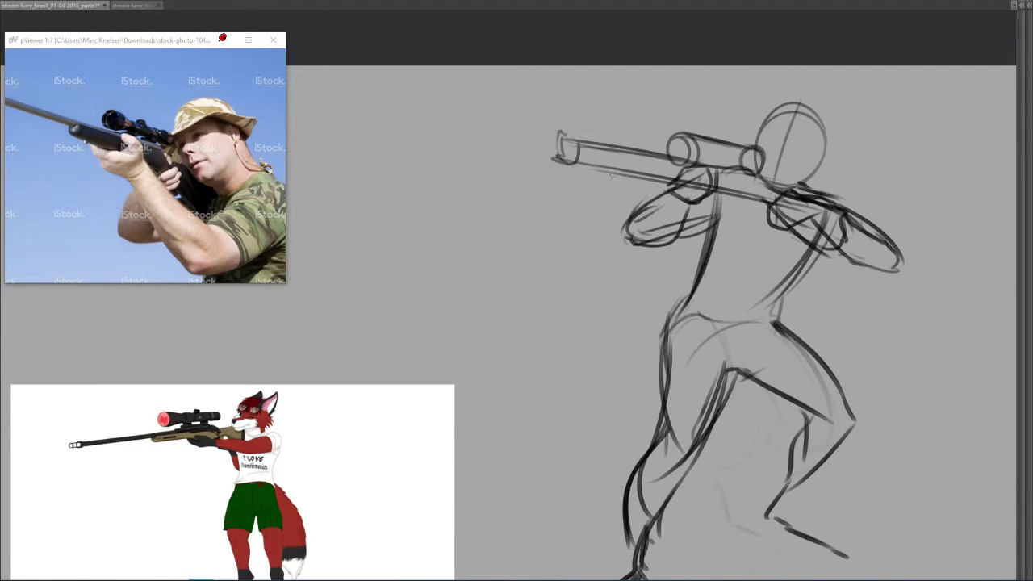
pyautogui.rightClick(612, 174)
pyautogui.click(621, 180)
pyautogui.moveTo(595, 143); pyautogui.dragTo(541, 127)
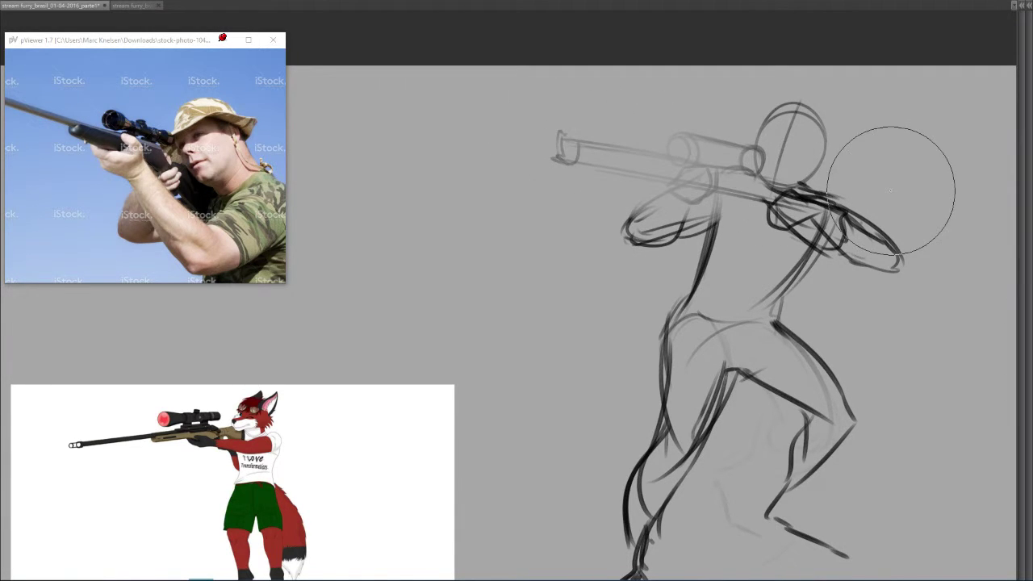
pyautogui.scroll(-2, 812, 98)
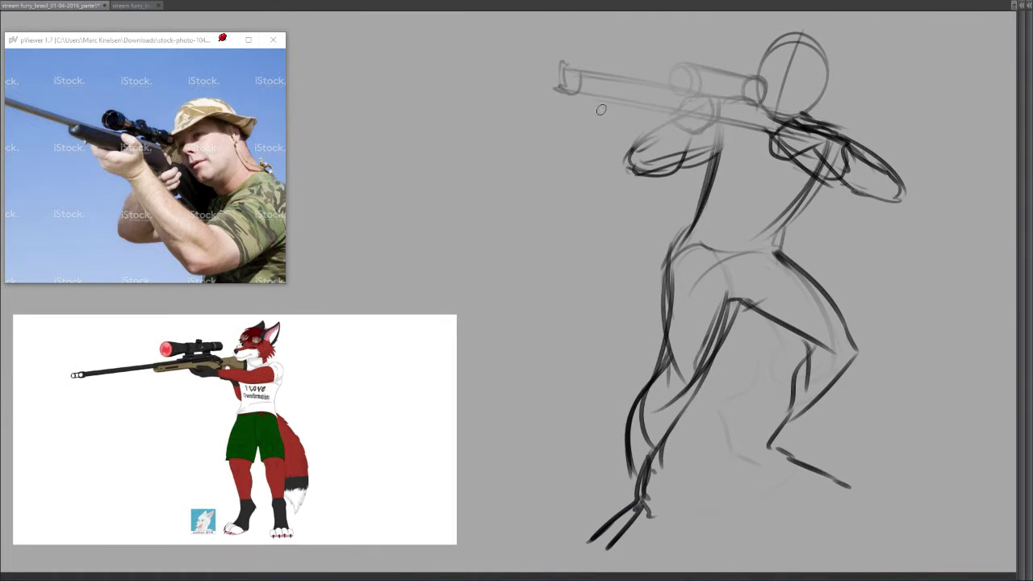
# - Redraw the rifle's upper and lower barrel edges slightly lower and add a circular muzzle at the tip
pyautogui.moveTo(559, 107); pyautogui.dragTo(742, 126)
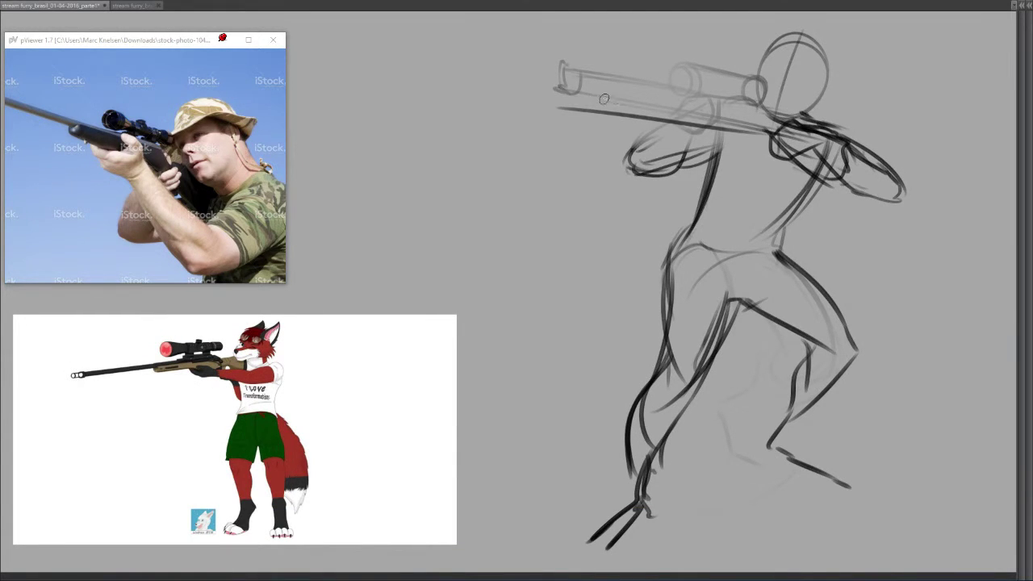
pyautogui.hotkey('ctrl', 'z')
pyautogui.moveTo(573, 114); pyautogui.dragTo(787, 136)
pyautogui.hotkey('ctrl', 'z')
pyautogui.moveTo(574, 112); pyautogui.dragTo(773, 132)
pyautogui.hotkey('ctrl', 'z')
pyautogui.moveTo(570, 93); pyautogui.dragTo(812, 118)
pyautogui.hotkey('ctrl', 'z')
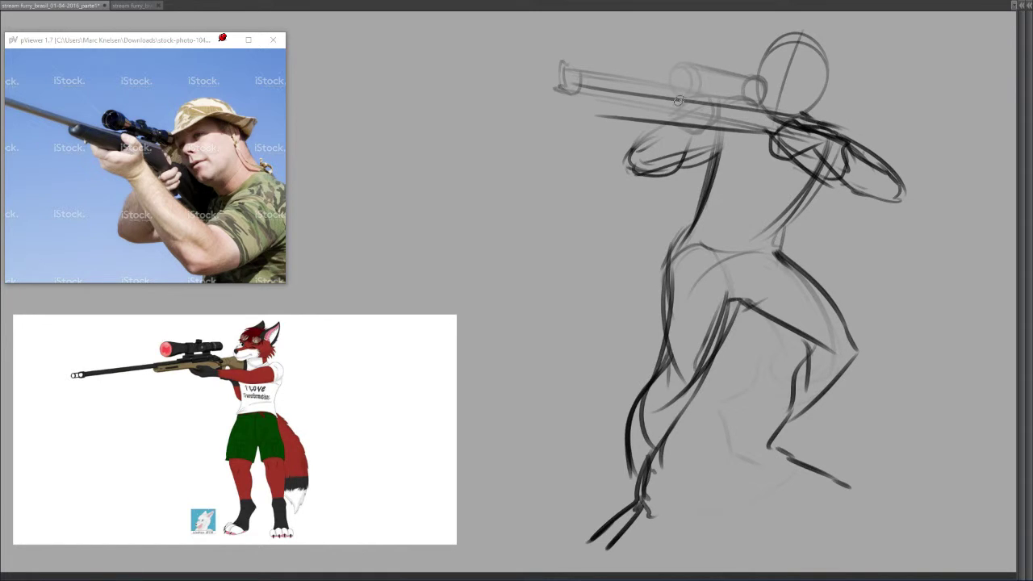
pyautogui.moveTo(575, 87); pyautogui.dragTo(567, 100)
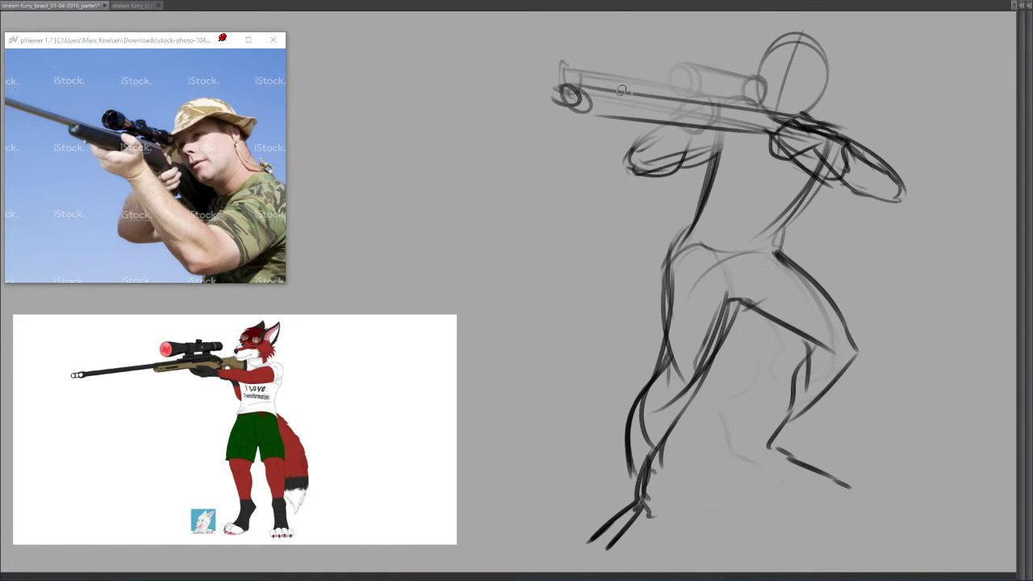
# - Redraw the supporting hand with fingers gripping the rifle and outline the scope with a circle at each end
pyautogui.moveTo(662, 125)
pyautogui.mouseDown()
pyautogui.moveTo(685, 144)
pyautogui.moveTo(680, 120)
pyautogui.moveTo(694, 113)
pyautogui.moveTo(682, 109)
pyautogui.moveTo(688, 136)
pyautogui.moveTo(694, 114)
pyautogui.moveTo(699, 128)
pyautogui.moveTo(709, 113)
pyautogui.moveTo(691, 155)
pyautogui.moveTo(669, 166)
pyautogui.mouseUp()
pyautogui.hotkey('ctrl', 'z')
pyautogui.hotkey('ctrl', 'z')
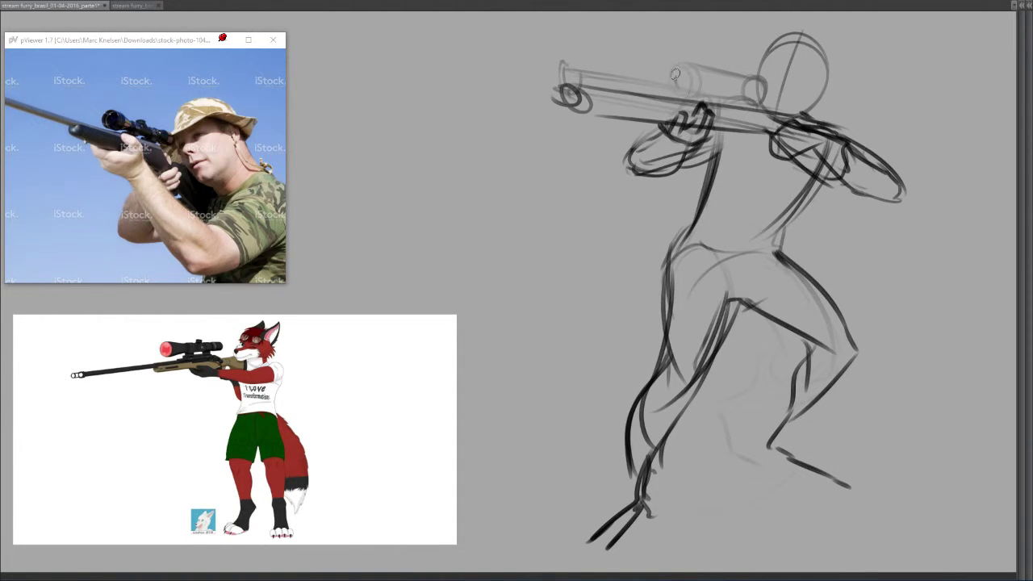
pyautogui.moveTo(675, 74)
pyautogui.mouseDown()
pyautogui.moveTo(758, 103)
pyautogui.moveTo(763, 82)
pyautogui.moveTo(748, 100)
pyautogui.mouseUp()
pyautogui.moveTo(769, 56); pyautogui.dragTo(726, 50)
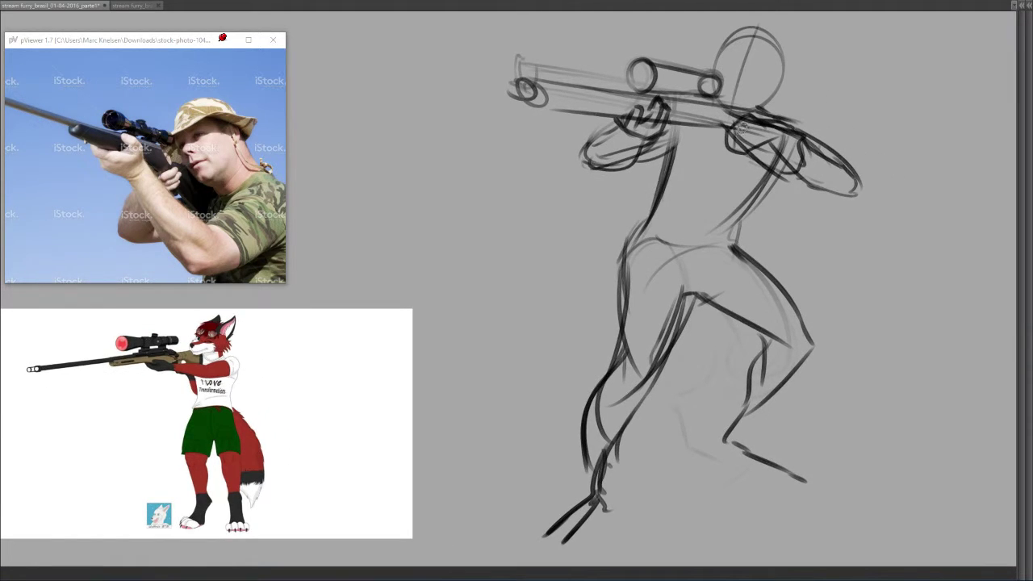
# - Darken the muzzle opening and reinforce the contours on both sides of the torso
pyautogui.moveTo(797, 174); pyautogui.dragTo(781, 179)
pyautogui.moveTo(539, 89); pyautogui.dragTo(526, 103)
pyautogui.moveTo(684, 128)
pyautogui.mouseDown()
pyautogui.moveTo(670, 186)
pyautogui.moveTo(618, 251)
pyautogui.moveTo(622, 316)
pyautogui.mouseUp()
pyautogui.moveTo(785, 165); pyautogui.dragTo(724, 241)
pyautogui.moveTo(719, 177)
pyautogui.mouseDown()
pyautogui.moveTo(717, 194)
pyautogui.moveTo(735, 184)
pyautogui.mouseUp()
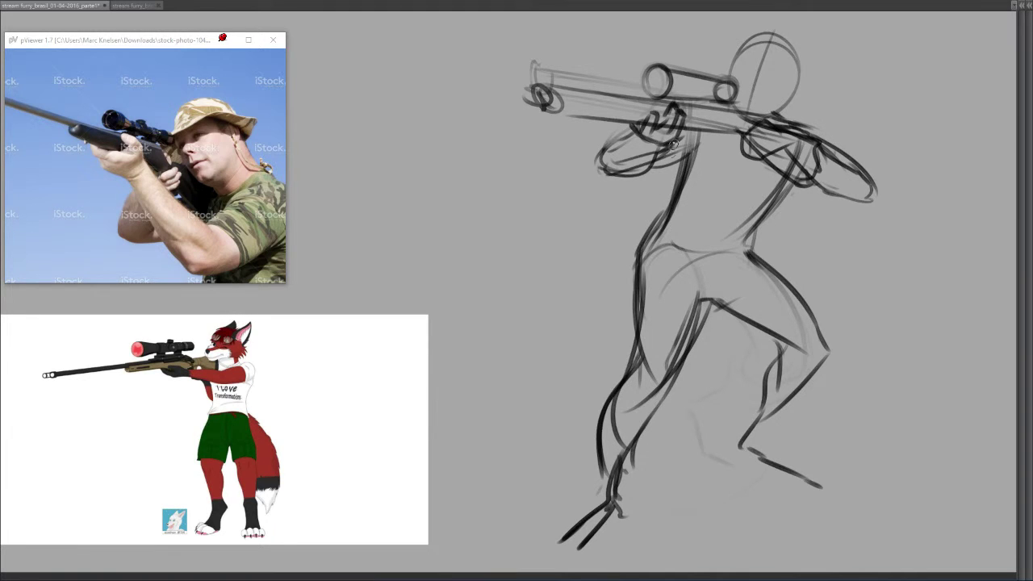
# - Reinforce the rear leg's thigh, knee and shin, and give its foot an upper contour
pyautogui.scroll(1, 692, 136)
pyautogui.scroll(1, 737, 114)
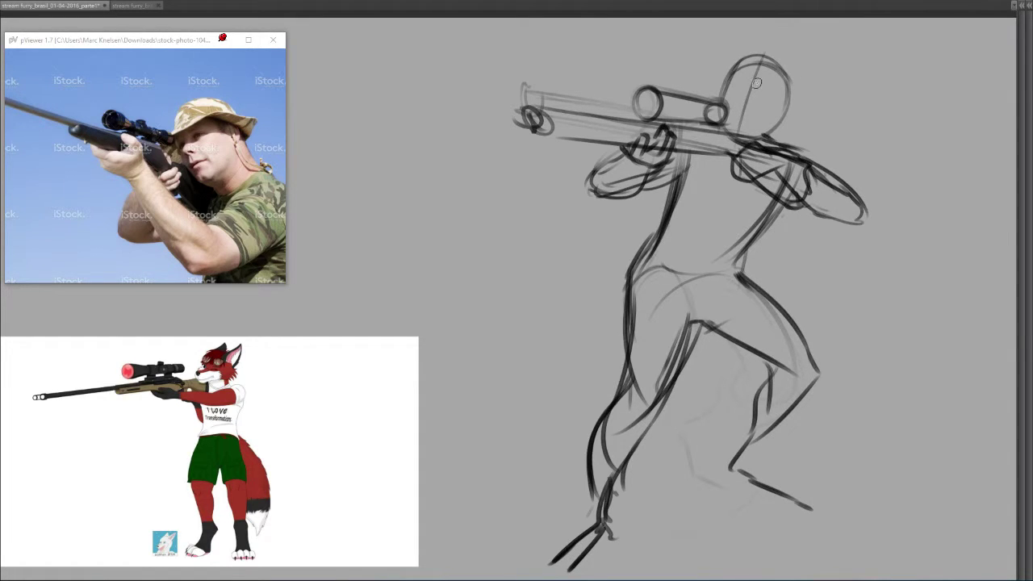
pyautogui.moveTo(778, 204)
pyautogui.mouseDown()
pyautogui.moveTo(739, 263)
pyautogui.moveTo(807, 347)
pyautogui.moveTo(814, 377)
pyautogui.moveTo(773, 362)
pyautogui.moveTo(736, 447)
pyautogui.moveTo(767, 437)
pyautogui.mouseUp()
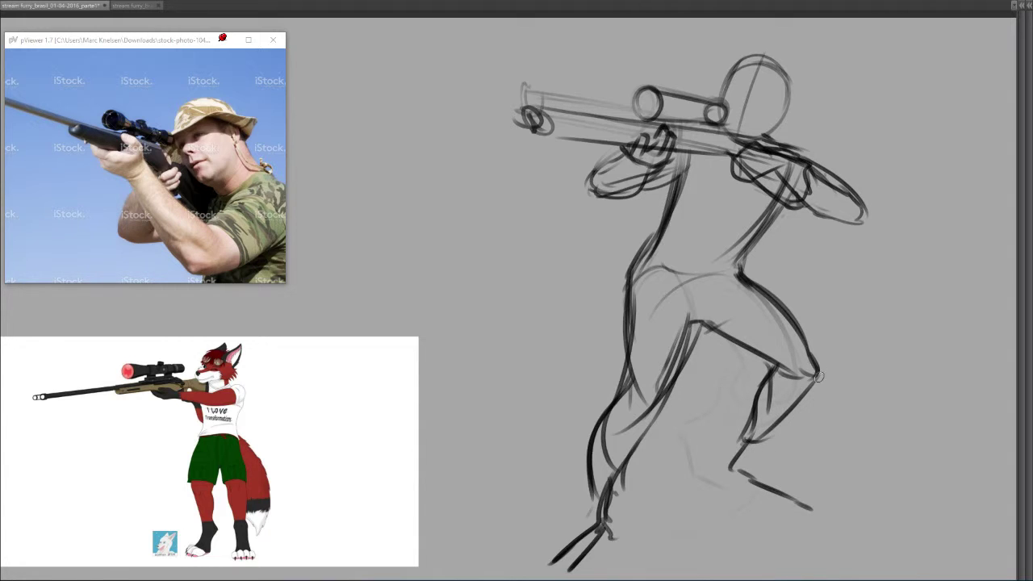
pyautogui.moveTo(817, 376)
pyautogui.mouseDown()
pyautogui.moveTo(750, 453)
pyautogui.moveTo(730, 453)
pyautogui.moveTo(743, 471)
pyautogui.moveTo(729, 446)
pyautogui.moveTo(787, 500)
pyautogui.mouseUp()
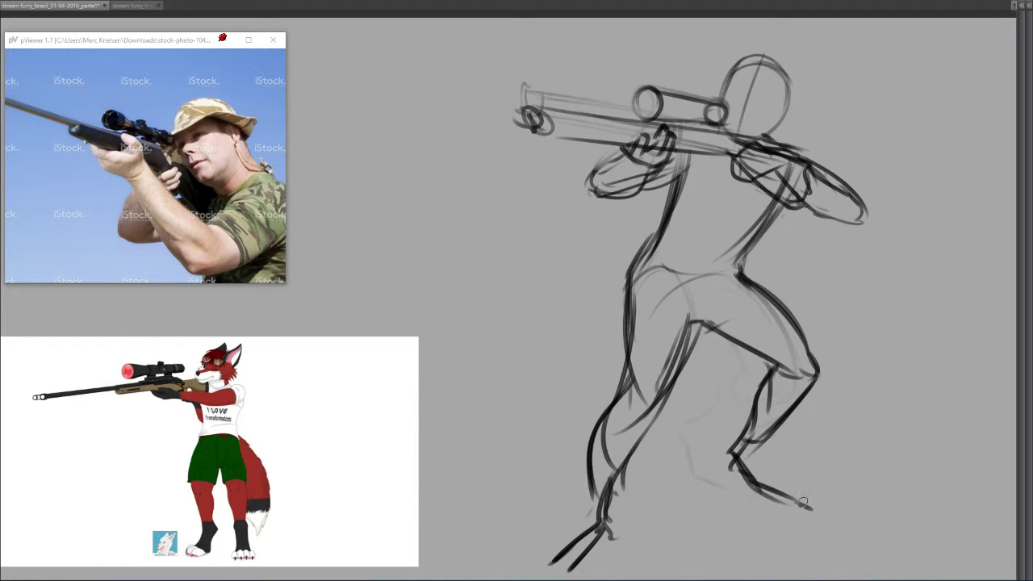
pyautogui.moveTo(760, 446); pyautogui.dragTo(800, 487)
pyautogui.moveTo(788, 364); pyautogui.dragTo(785, 323)
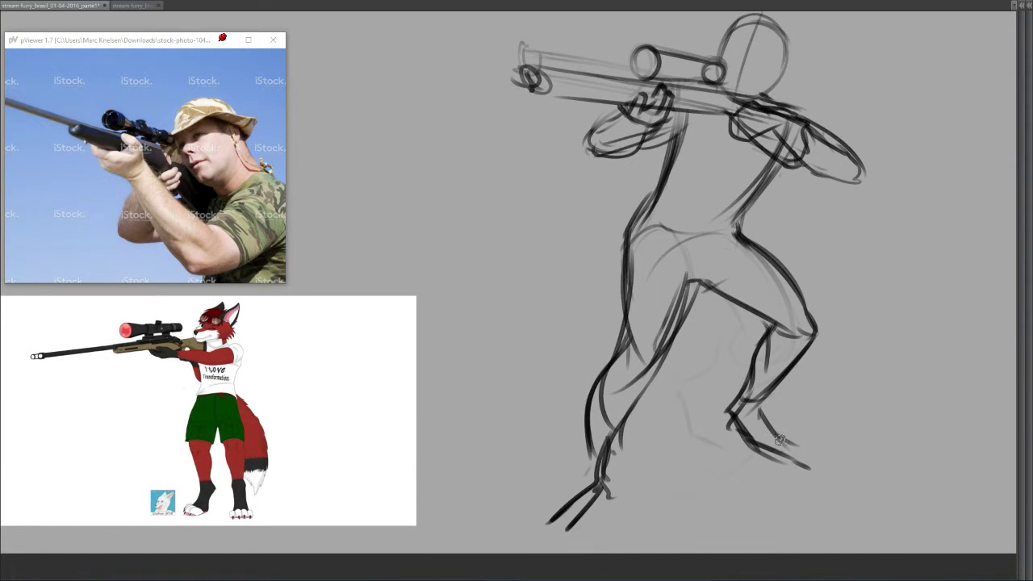
# - Close the front foot into a wedge shape with toe divisions and strengthen the ankle lines
pyautogui.moveTo(626, 418)
pyautogui.mouseDown()
pyautogui.moveTo(667, 375)
pyautogui.moveTo(612, 460)
pyautogui.mouseUp()
pyautogui.moveTo(652, 415)
pyautogui.mouseDown()
pyautogui.moveTo(649, 443)
pyautogui.moveTo(611, 481)
pyautogui.mouseUp()
pyautogui.moveTo(643, 442); pyautogui.dragTo(606, 473)
pyautogui.moveTo(644, 444)
pyautogui.mouseDown()
pyautogui.moveTo(657, 470)
pyautogui.moveTo(596, 481)
pyautogui.mouseUp()
pyautogui.scroll(3, 767, 370)
pyautogui.hscroll(1, 767, 369)
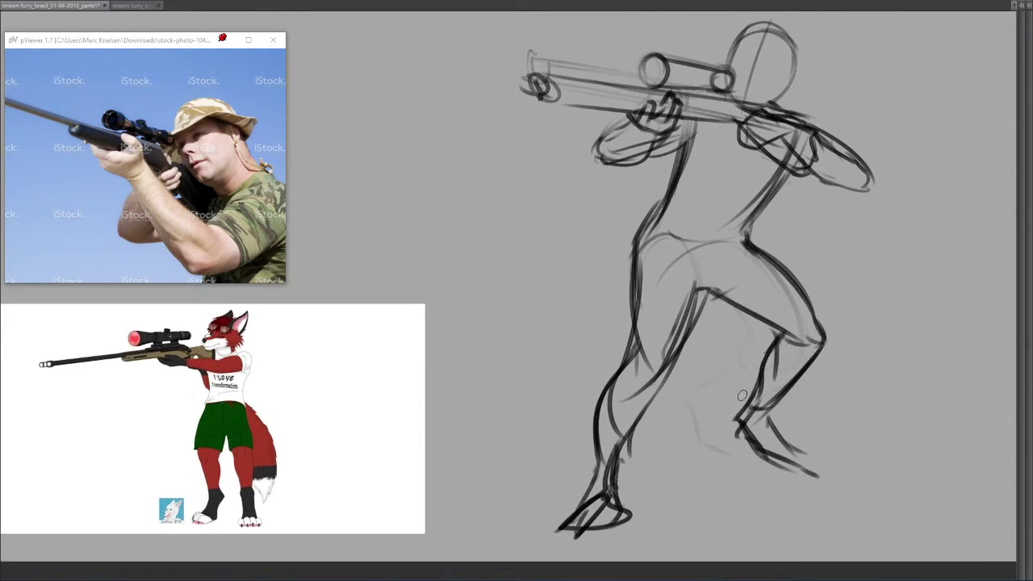
pyautogui.moveTo(752, 205); pyautogui.dragTo(747, 197)
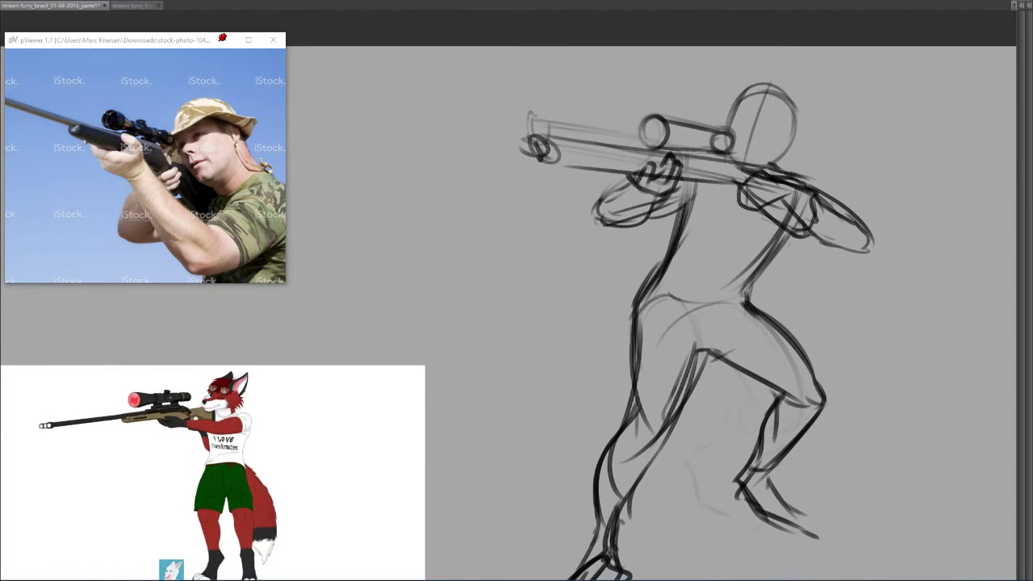
# - Lower the sketch layer's opacity to 15% and add a new empty layer above it
pyautogui.rightClick(748, 210)
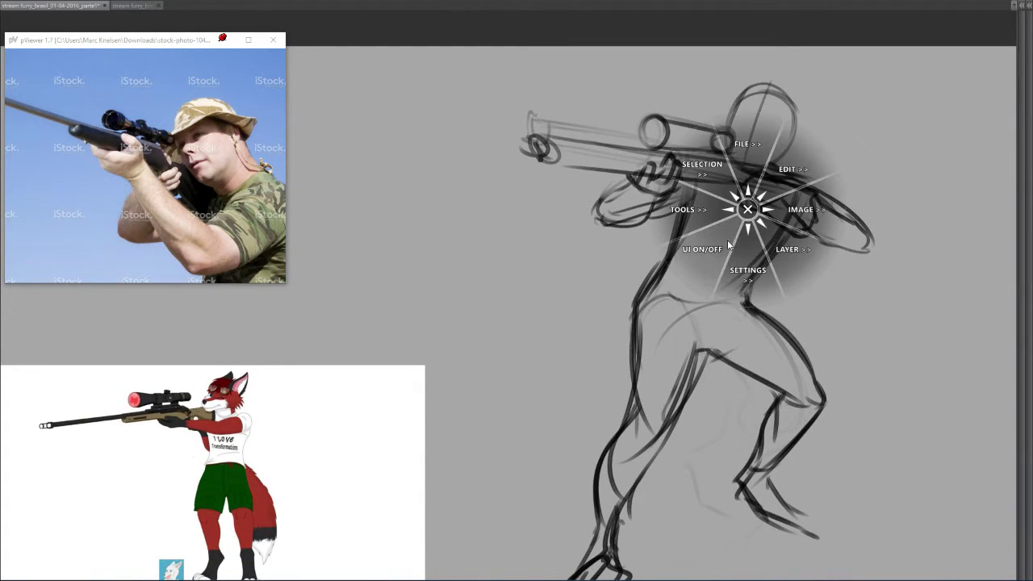
pyautogui.click(721, 246)
pyautogui.moveTo(983, 29); pyautogui.dragTo(971, 29)
pyautogui.rightClick(678, 219)
pyautogui.click(715, 251)
pyautogui.click(716, 226)
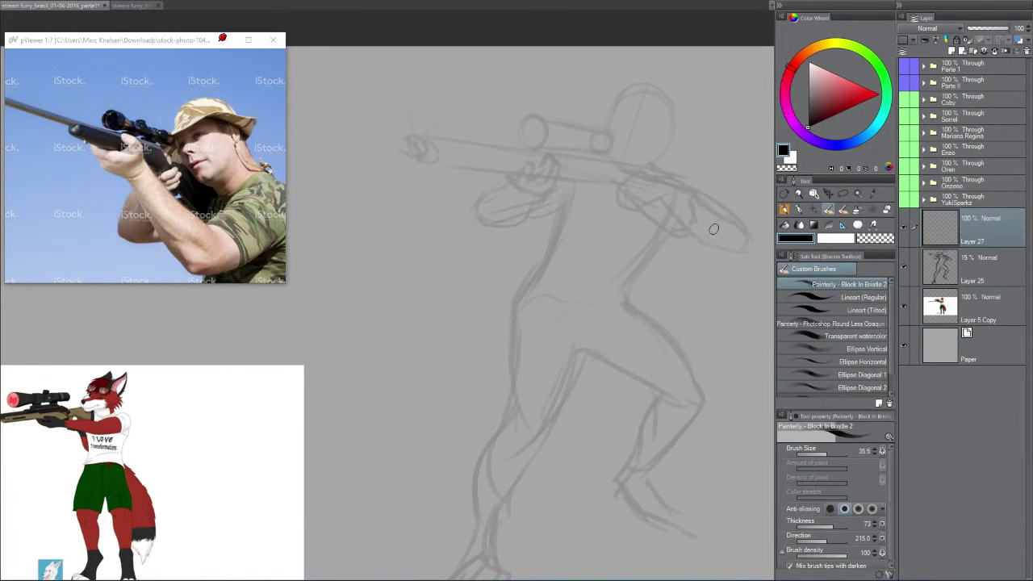
pyautogui.rightClick(712, 230)
pyautogui.click(697, 253)
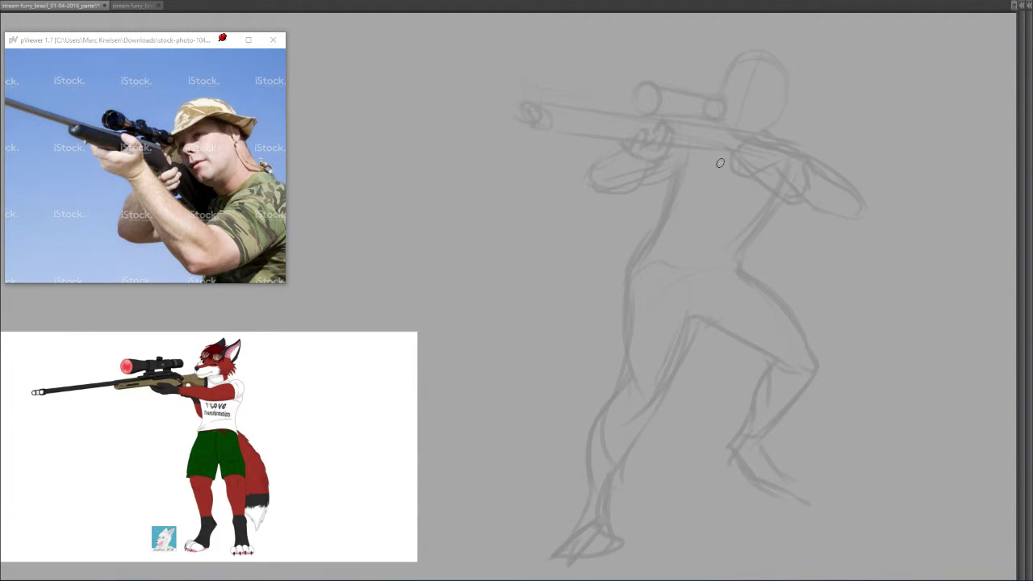
# - Close the stock photo reference window and move the fox reference picture up beside the rough sketch's torso
pyautogui.click(271, 41)
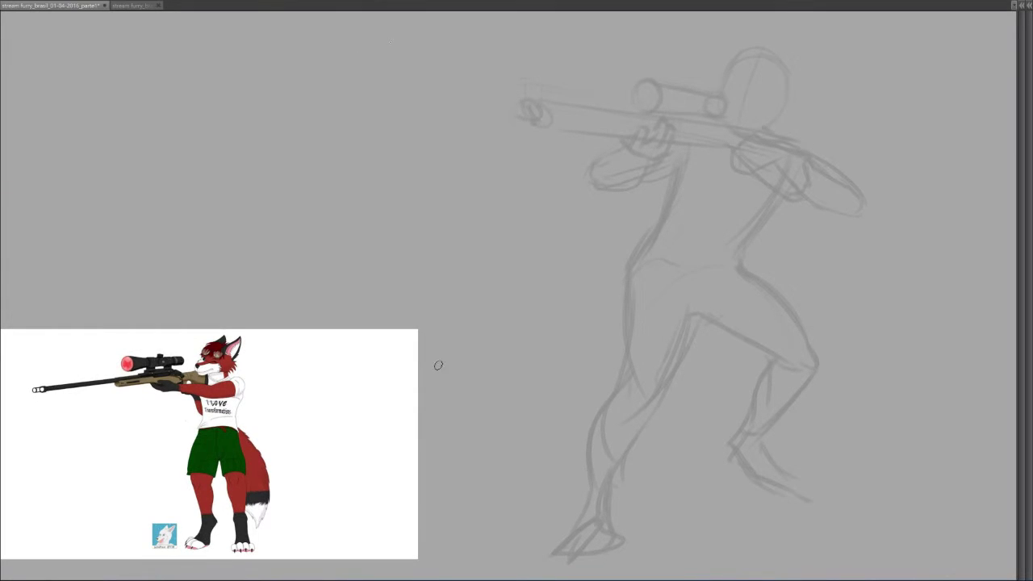
pyautogui.moveTo(358, 393); pyautogui.dragTo(354, 165)
pyautogui.moveTo(775, 165); pyautogui.dragTo(754, 181)
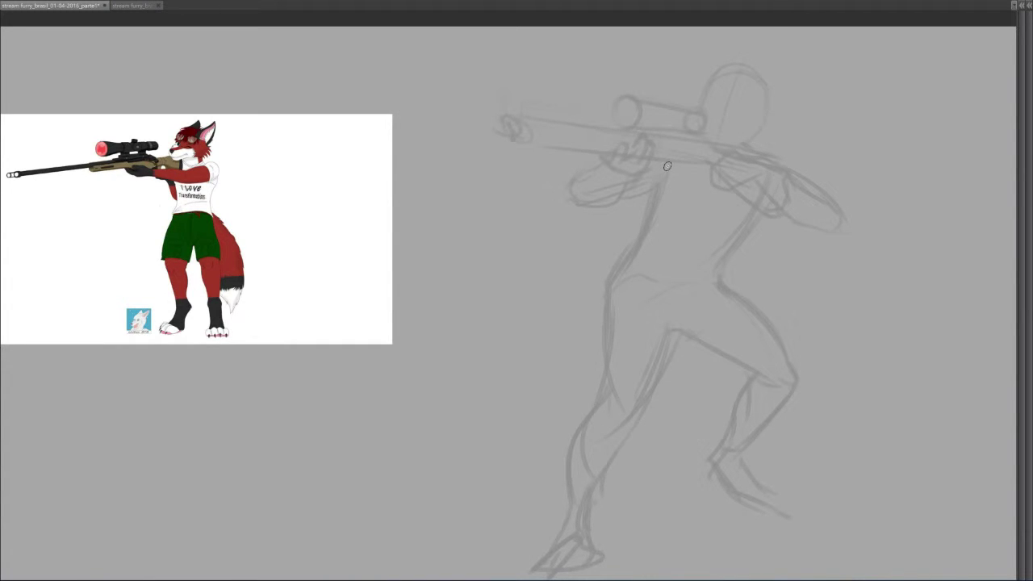
pyautogui.scroll(1, 691, 158)
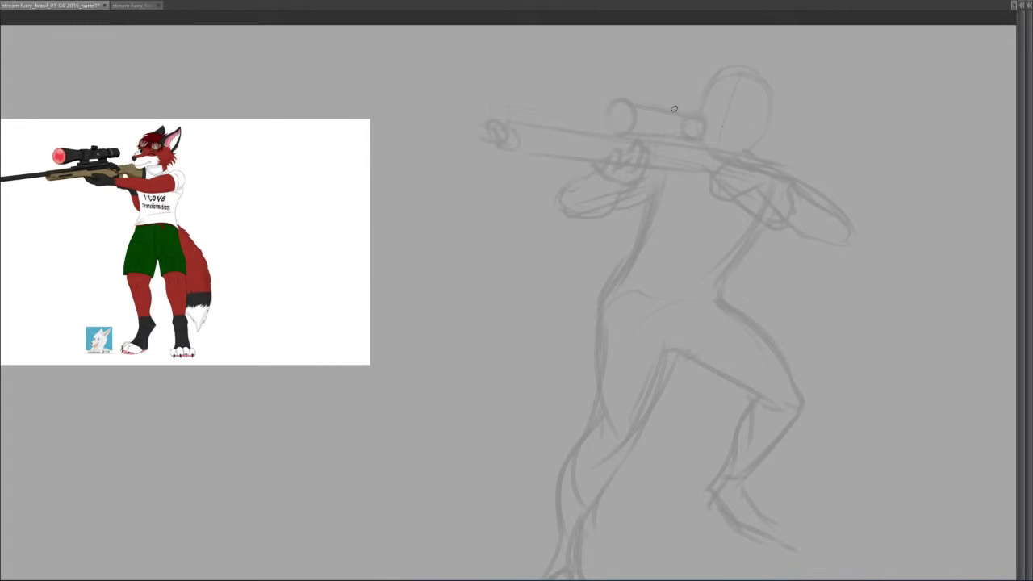
pyautogui.moveTo(675, 108); pyautogui.dragTo(699, 91)
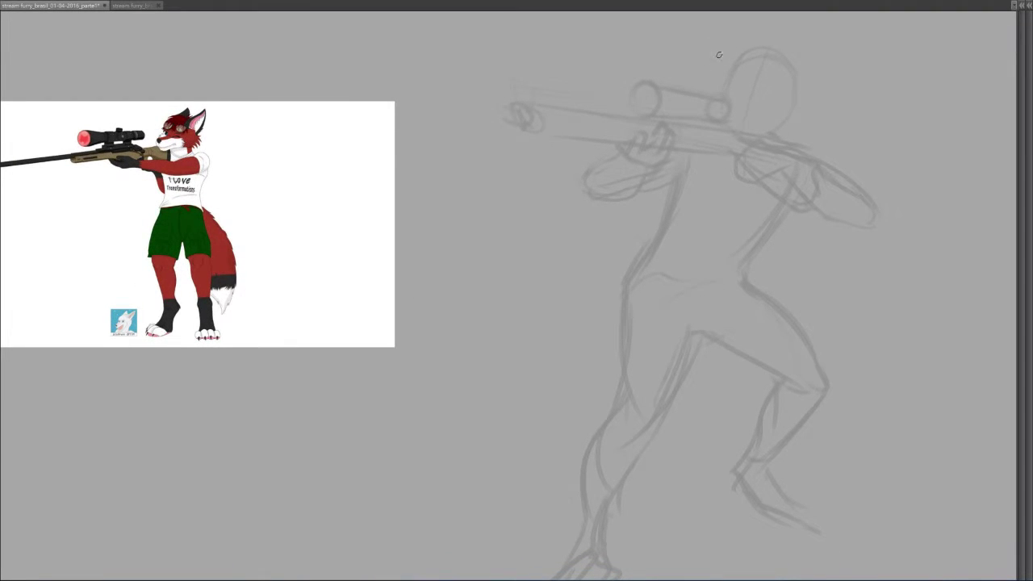
pyautogui.moveTo(339, 162); pyautogui.dragTo(408, 190)
# - Show the interface panels, select Layer 5 Copy, and trim away the blank white area behind the fox's tail with a rectangular selection
pyautogui.rightClick(297, 143)
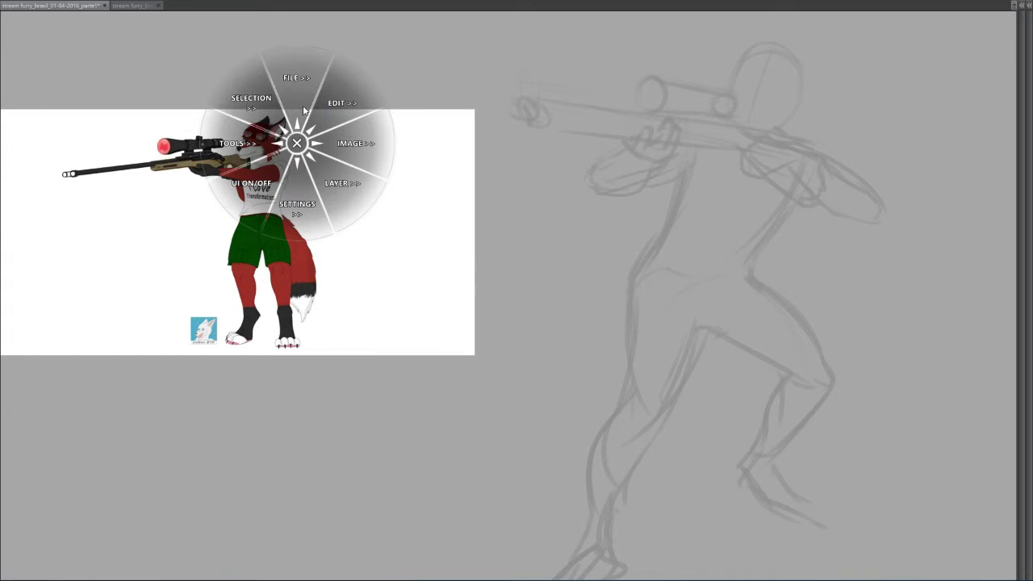
pyautogui.click(251, 183)
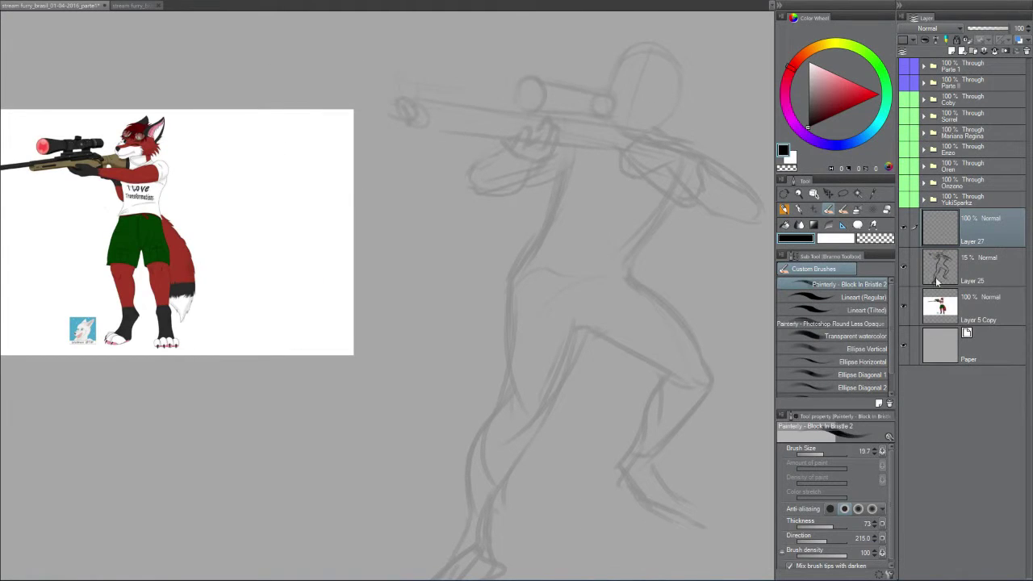
pyautogui.click(960, 314)
pyautogui.click(843, 194)
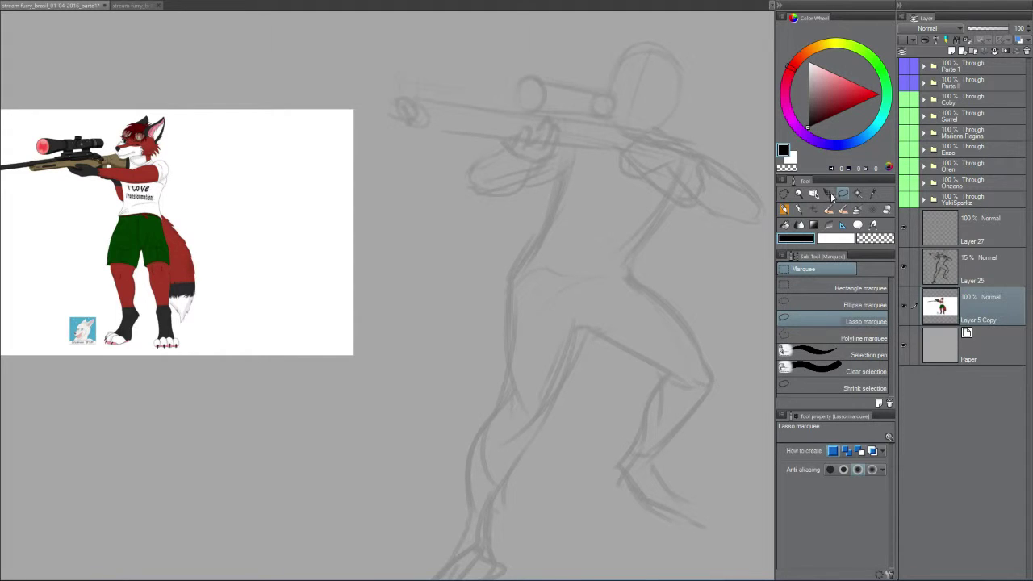
pyautogui.moveTo(428, 101)
pyautogui.mouseDown()
pyautogui.moveTo(267, 387)
pyautogui.moveTo(469, 299)
pyautogui.mouseUp()
pyautogui.click(799, 288)
pyautogui.moveTo(396, 75); pyautogui.dragTo(204, 414)
pyautogui.press('Delete')
pyautogui.hotkey('ctrl', 'd')
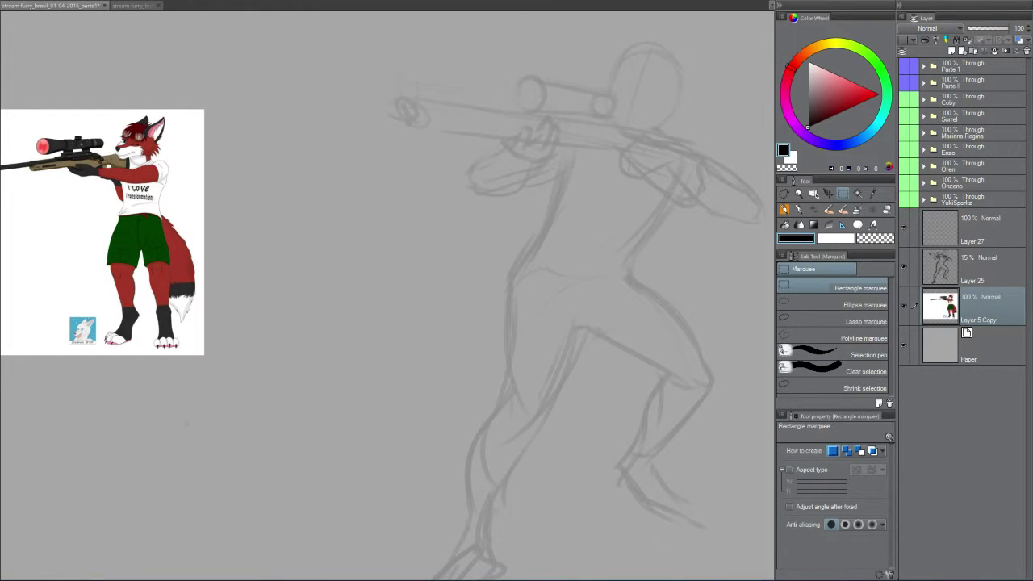
# - Shift the reference picture fully onto the canvas and cut off the blank strip in front of the rifle's muzzle
pyautogui.moveTo(180, 269); pyautogui.dragTo(244, 275)
pyautogui.hotkey('ctrl', 'd')
pyautogui.rightClick(204, 249)
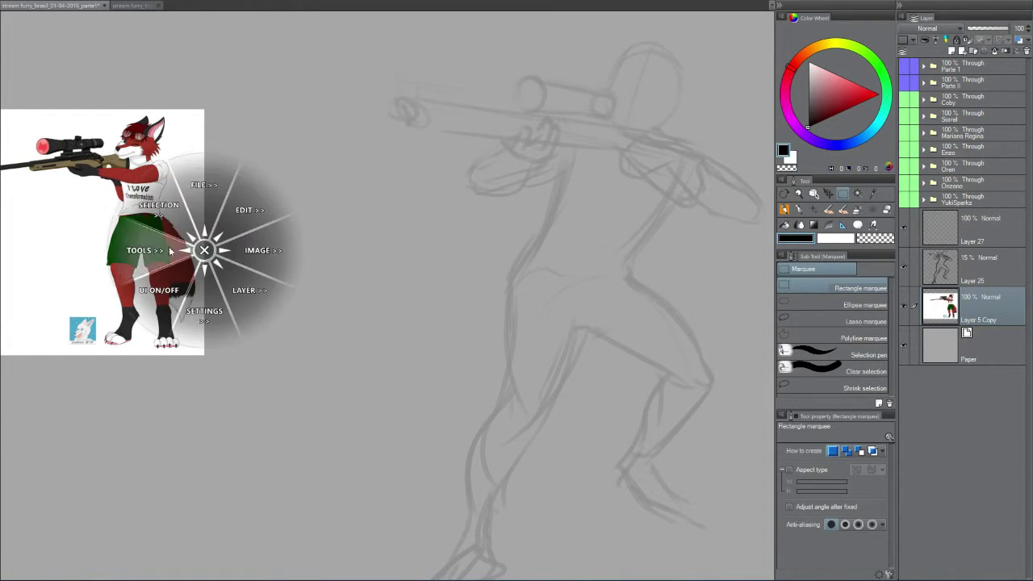
pyautogui.click(173, 253)
pyautogui.moveTo(172, 253); pyautogui.dragTo(386, 256)
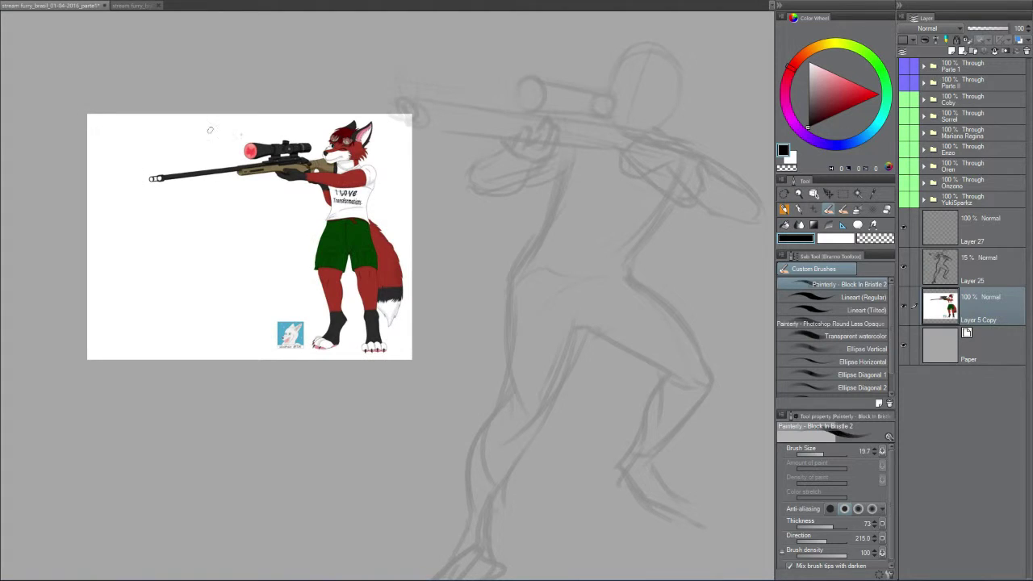
pyautogui.click(843, 194)
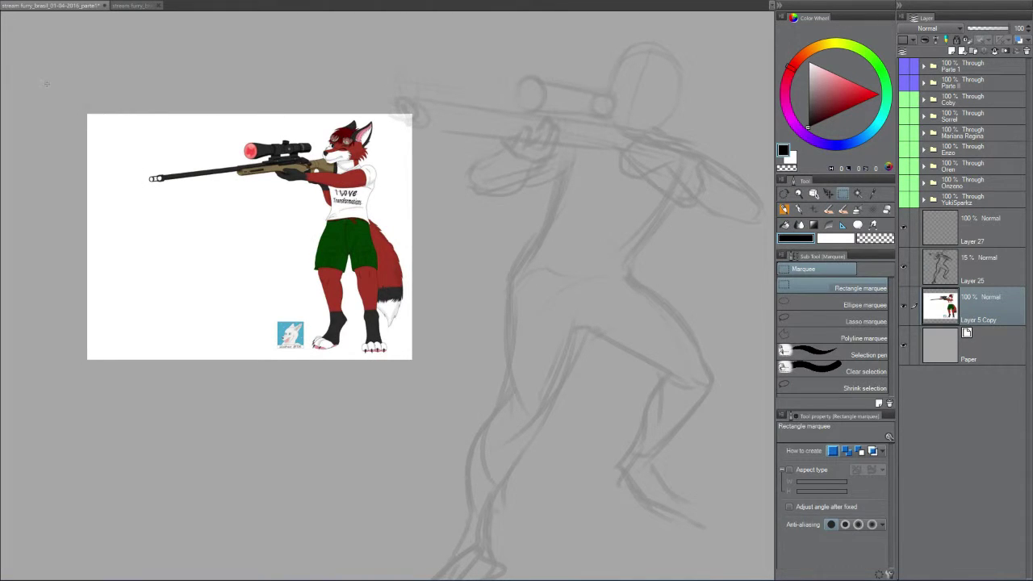
pyautogui.moveTo(46, 81); pyautogui.dragTo(145, 377)
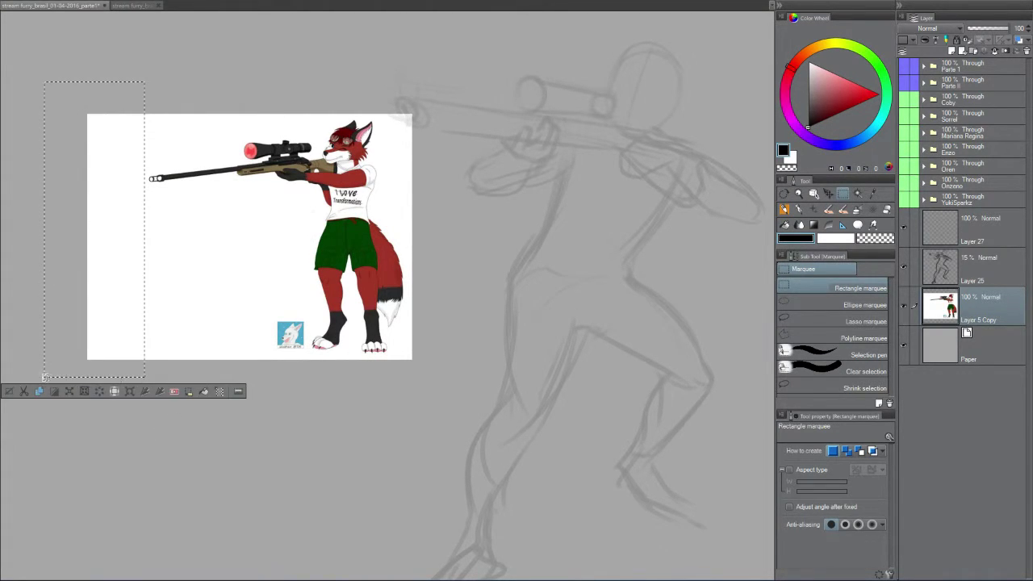
pyautogui.click(24, 392)
pyautogui.rightClick(316, 258)
pyautogui.press('b')
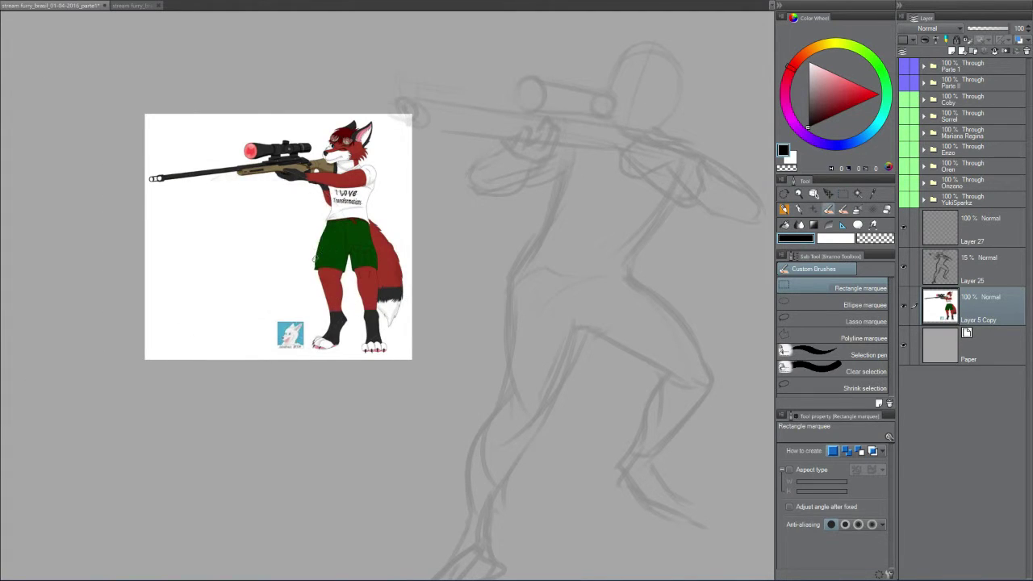
# - Place the cropped fox reference near the canvas's upper-left corner, clear of the sketch, and hide the interface panels
pyautogui.moveTo(337, 243); pyautogui.dragTo(225, 166)
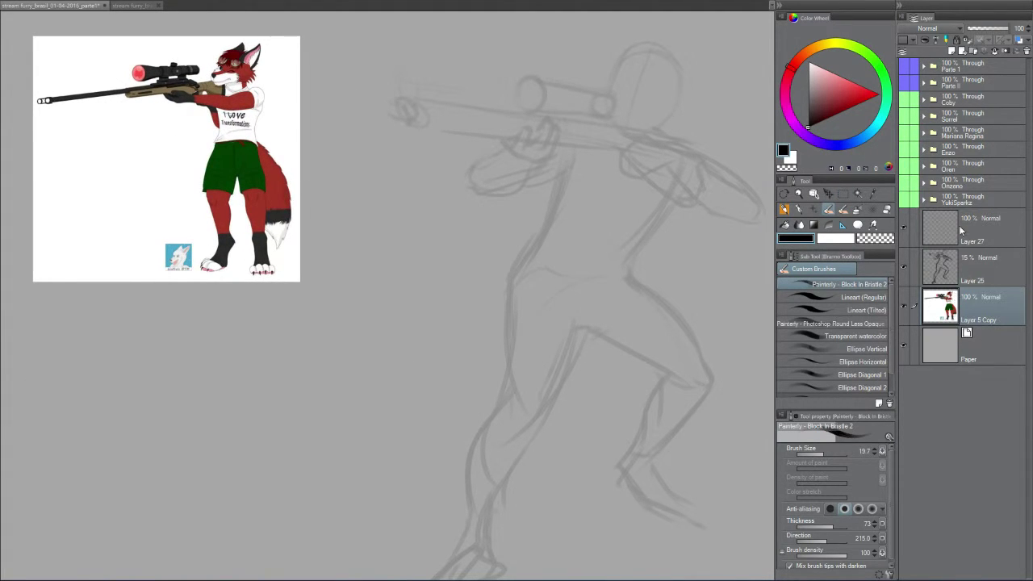
pyautogui.press('Tab')
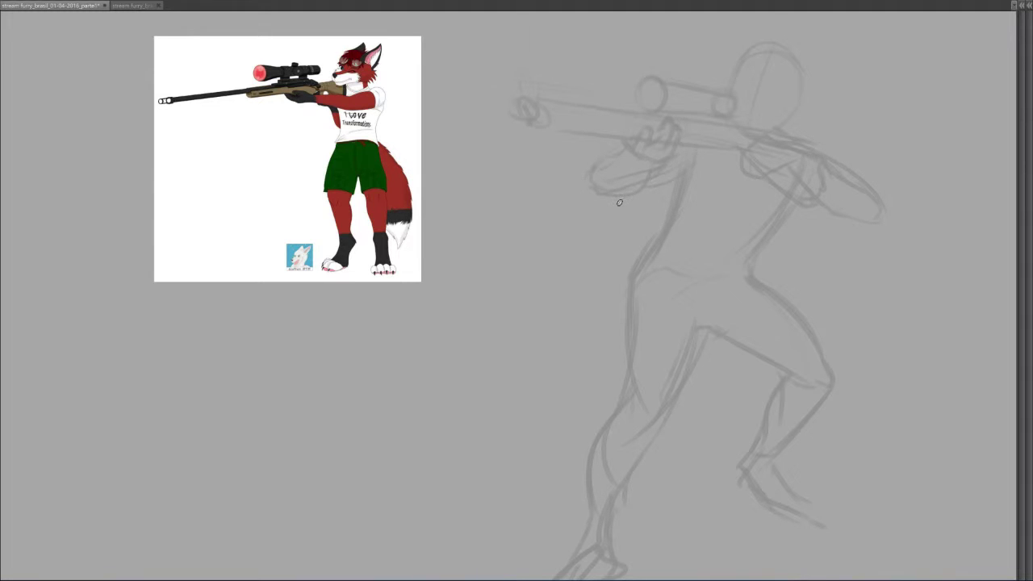
pyautogui.moveTo(366, 158); pyautogui.dragTo(243, 154)
pyautogui.moveTo(654, 144); pyautogui.dragTo(563, 126)
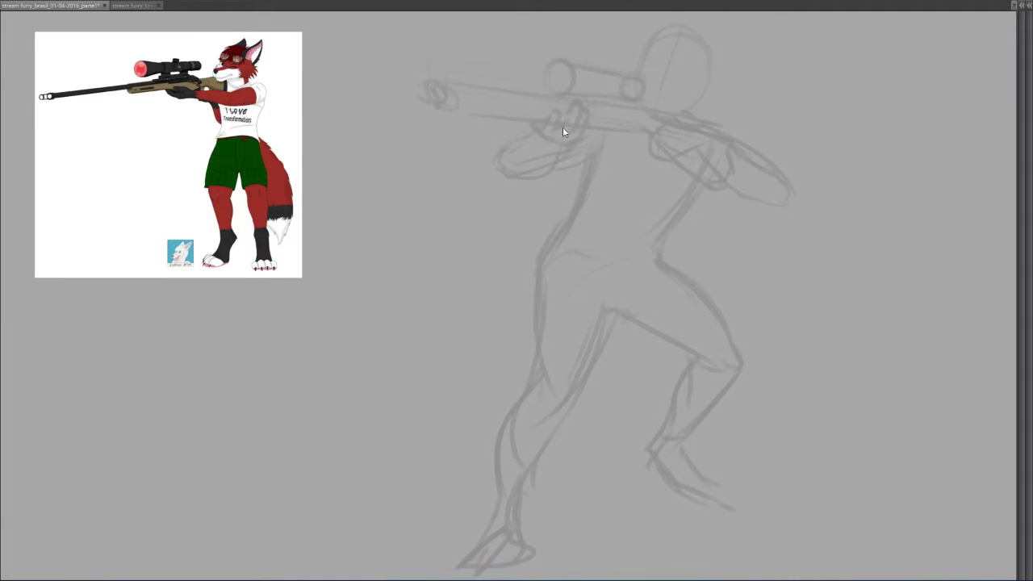
pyautogui.scroll(-1, 563, 127)
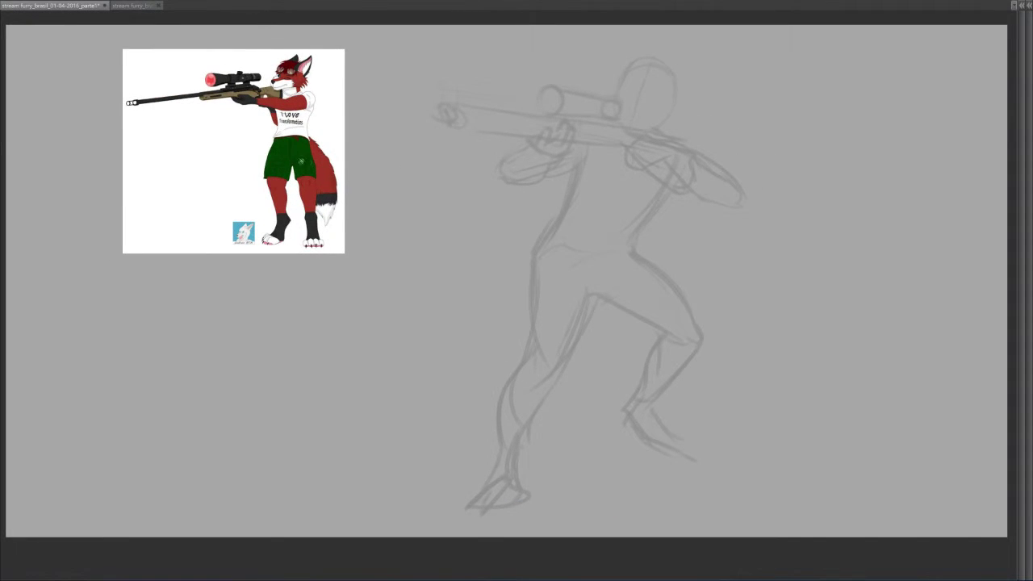
pyautogui.moveTo(296, 168); pyautogui.dragTo(232, 187)
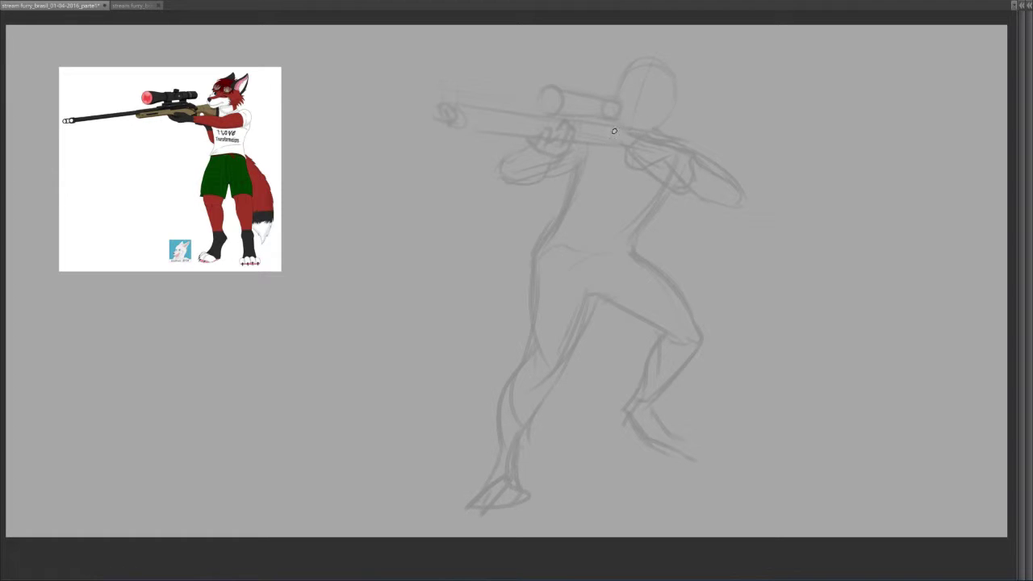
# - Sketch the upper curve of the head and the outline of the snout over the faded rough
pyautogui.moveTo(632, 106)
pyautogui.mouseDown()
pyautogui.moveTo(646, 126)
pyautogui.moveTo(616, 126)
pyautogui.mouseUp()
pyautogui.hotkey('ctrl', 'z')
pyautogui.moveTo(630, 74)
pyautogui.mouseDown()
pyautogui.moveTo(661, 71)
pyautogui.moveTo(652, 70)
pyautogui.mouseUp()
pyautogui.moveTo(644, 129)
pyautogui.mouseDown()
pyautogui.moveTo(624, 117)
pyautogui.moveTo(640, 105)
pyautogui.moveTo(647, 126)
pyautogui.mouseUp()
pyautogui.moveTo(621, 119); pyautogui.dragTo(629, 125)
pyautogui.hotkey('ctrl', 'z')
pyautogui.moveTo(641, 112); pyautogui.dragTo(651, 120)
# - Draw the scope with a round front lens, a smaller eyepiece circle, and connecting tube edges
pyautogui.moveTo(557, 83)
pyautogui.mouseDown()
pyautogui.moveTo(543, 97)
pyautogui.moveTo(556, 111)
pyautogui.moveTo(545, 92)
pyautogui.mouseUp()
pyautogui.hotkey('ctrl', 'z')
pyautogui.hotkey('ctrl', 'z')
pyautogui.moveTo(610, 111); pyautogui.dragTo(615, 101)
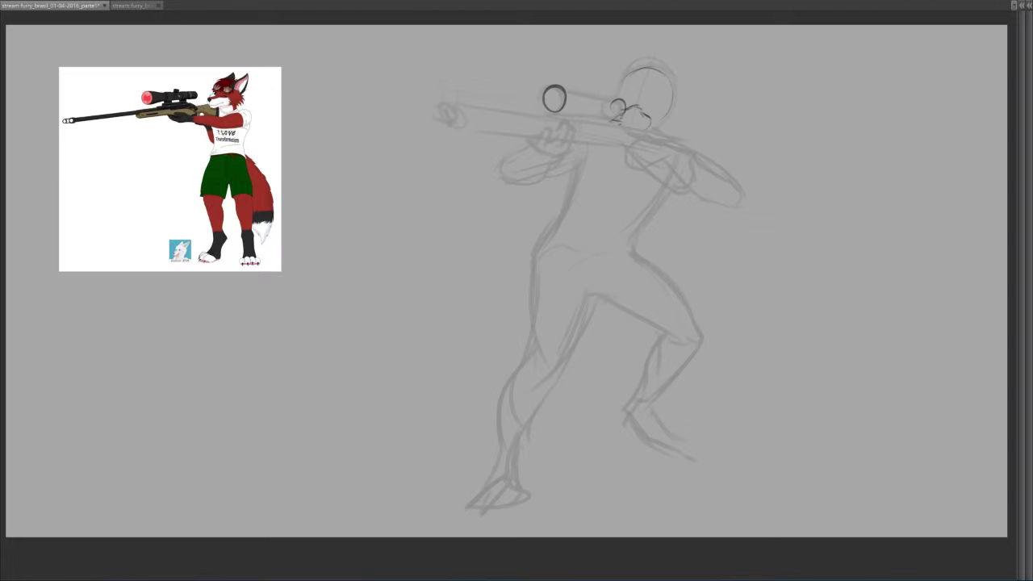
pyautogui.moveTo(554, 111); pyautogui.dragTo(609, 119)
pyautogui.moveTo(565, 88); pyautogui.dragTo(623, 102)
pyautogui.moveTo(553, 83)
pyautogui.mouseDown()
pyautogui.moveTo(545, 110)
pyautogui.moveTo(552, 85)
pyautogui.moveTo(587, 96)
pyautogui.moveTo(556, 85)
pyautogui.moveTo(586, 96)
pyautogui.moveTo(564, 110)
pyautogui.moveTo(581, 113)
pyautogui.moveTo(552, 109)
pyautogui.moveTo(601, 108)
pyautogui.moveTo(570, 94)
pyautogui.moveTo(550, 113)
pyautogui.moveTo(587, 103)
pyautogui.moveTo(557, 84)
pyautogui.moveTo(612, 118)
pyautogui.mouseUp()
pyautogui.hotkey('ctrl', 'z')
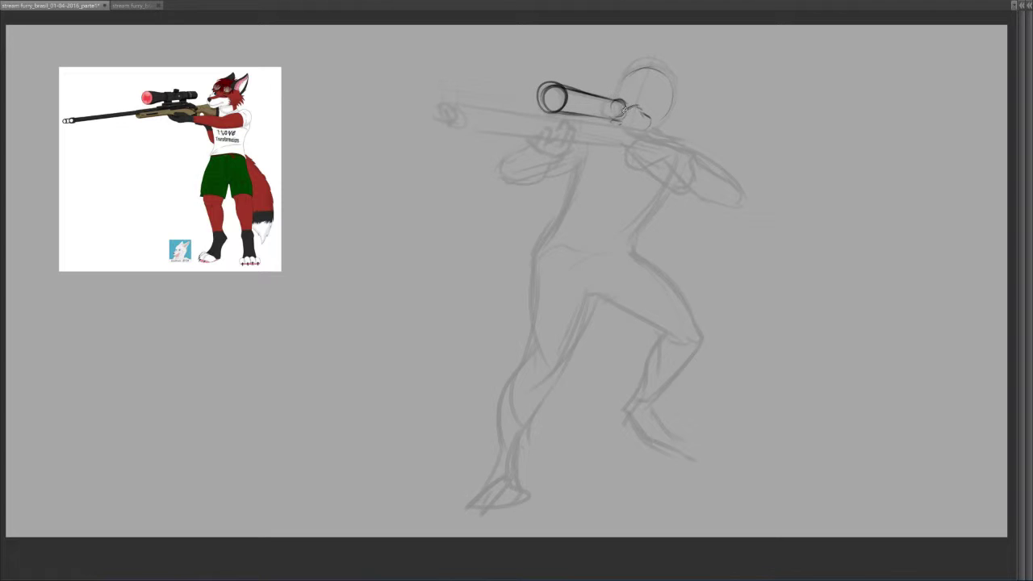
# - Draw the brow and aiming eye behind the scope and outline the goggles on the forehead
pyautogui.moveTo(637, 109); pyautogui.dragTo(651, 127)
pyautogui.moveTo(654, 109); pyautogui.dragTo(658, 108)
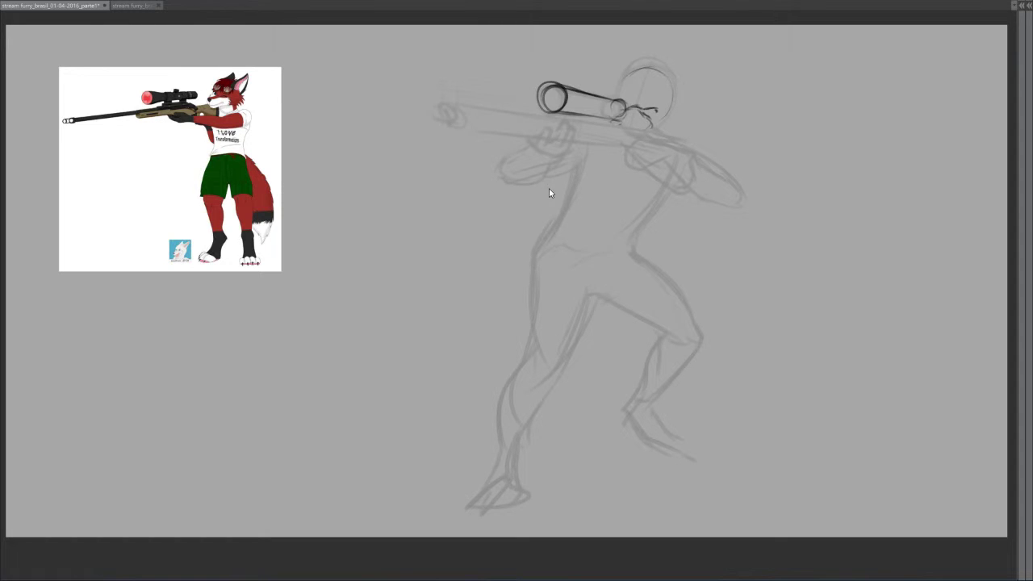
pyautogui.moveTo(550, 189); pyautogui.dragTo(563, 207)
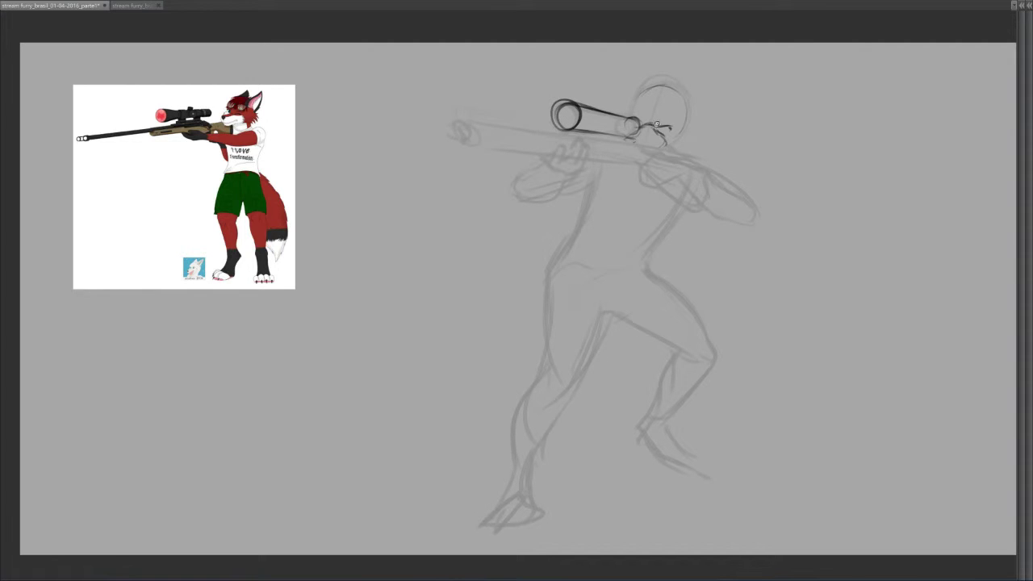
pyautogui.moveTo(660, 130)
pyautogui.mouseDown()
pyautogui.moveTo(676, 126)
pyautogui.moveTo(666, 129)
pyautogui.mouseUp()
pyautogui.moveTo(631, 111)
pyautogui.mouseDown()
pyautogui.moveTo(657, 105)
pyautogui.moveTo(634, 103)
pyautogui.moveTo(652, 109)
pyautogui.moveTo(644, 118)
pyautogui.moveTo(660, 106)
pyautogui.moveTo(658, 118)
pyautogui.moveTo(683, 118)
pyautogui.moveTo(658, 122)
pyautogui.moveTo(681, 121)
pyautogui.moveTo(674, 114)
pyautogui.mouseUp()
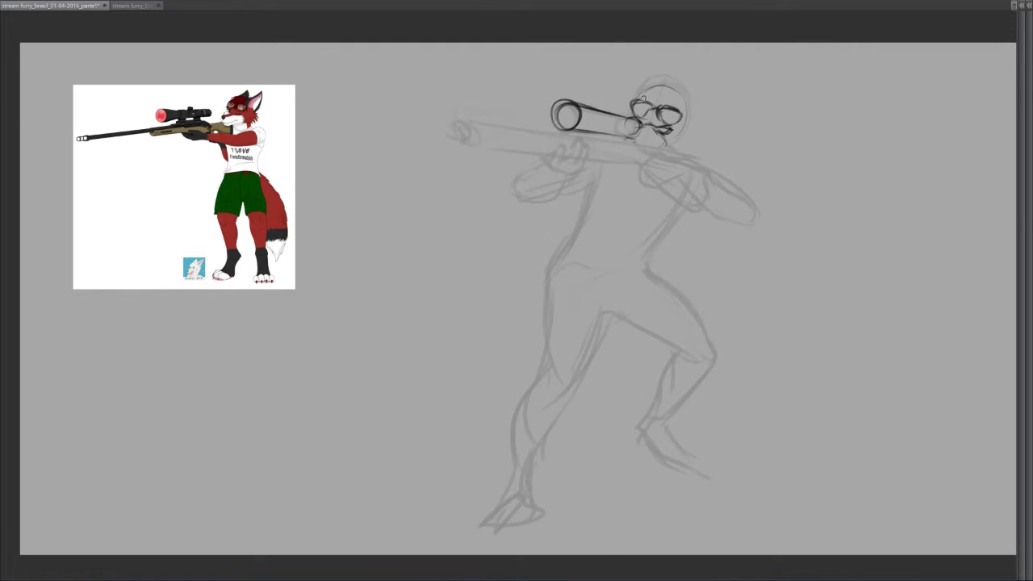
# - Add both pointed ears and the pointed cheek fur to the fox's head
pyautogui.moveTo(636, 104)
pyautogui.mouseDown()
pyautogui.moveTo(673, 89)
pyautogui.moveTo(685, 117)
pyautogui.mouseUp()
pyautogui.hotkey('ctrl', 'z')
pyautogui.hotkey('ctrl', 'z')
pyautogui.moveTo(675, 94)
pyautogui.mouseDown()
pyautogui.moveTo(704, 80)
pyautogui.moveTo(680, 128)
pyautogui.mouseUp()
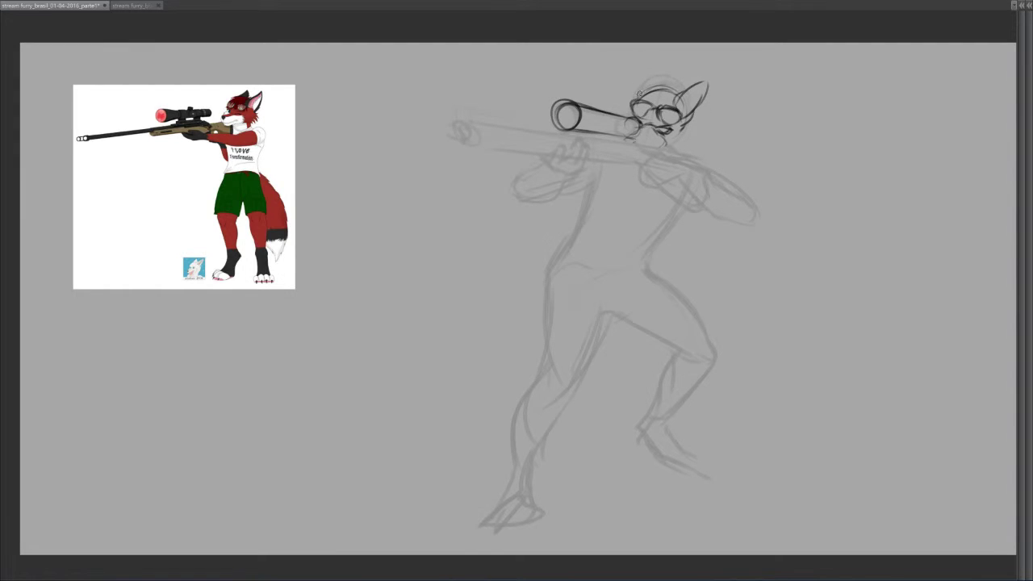
pyautogui.moveTo(639, 96)
pyautogui.mouseDown()
pyautogui.moveTo(660, 69)
pyautogui.moveTo(647, 95)
pyautogui.mouseUp()
pyautogui.moveTo(686, 125)
pyautogui.mouseDown()
pyautogui.moveTo(691, 143)
pyautogui.moveTo(677, 144)
pyautogui.moveTo(691, 142)
pyautogui.moveTo(672, 148)
pyautogui.moveTo(694, 138)
pyautogui.moveTo(671, 150)
pyautogui.mouseUp()
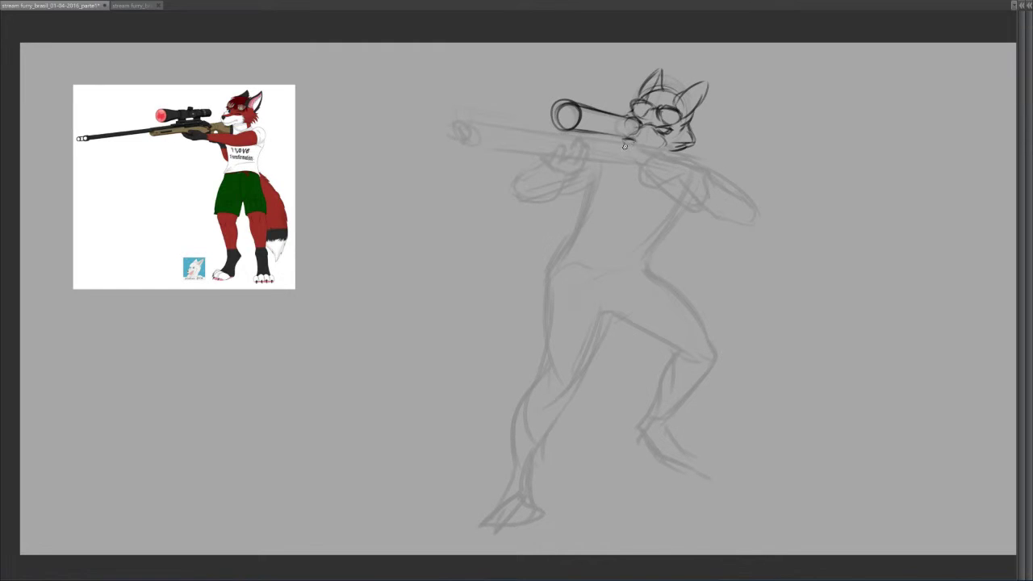
# - Define the mouth and lower muzzle and add hair tufts between the ears
pyautogui.moveTo(626, 146); pyautogui.dragTo(645, 152)
pyautogui.moveTo(633, 150)
pyautogui.mouseDown()
pyautogui.moveTo(658, 146)
pyautogui.moveTo(662, 128)
pyautogui.mouseUp()
pyautogui.moveTo(671, 80)
pyautogui.mouseDown()
pyautogui.moveTo(677, 90)
pyautogui.moveTo(662, 81)
pyautogui.moveTo(628, 96)
pyautogui.mouseUp()
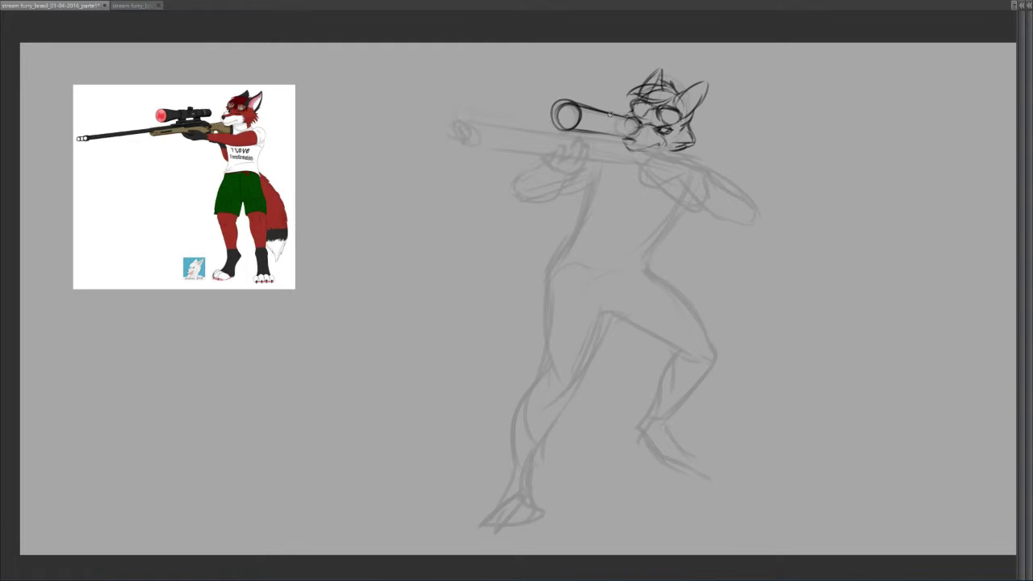
# - Add rings to the scope tube, mount details beneath it, and the rounded front end of the rifle's fore-end
pyautogui.moveTo(606, 124); pyautogui.dragTo(612, 133)
pyautogui.moveTo(597, 135)
pyautogui.mouseDown()
pyautogui.moveTo(622, 141)
pyautogui.moveTo(613, 144)
pyautogui.mouseUp()
pyautogui.moveTo(543, 139)
pyautogui.mouseDown()
pyautogui.moveTo(544, 153)
pyautogui.moveTo(534, 154)
pyautogui.mouseUp()
pyautogui.moveTo(523, 128); pyautogui.dragTo(620, 143)
pyautogui.hotkey('ctrl', 'z')
pyautogui.hotkey('ctrl', 'z')
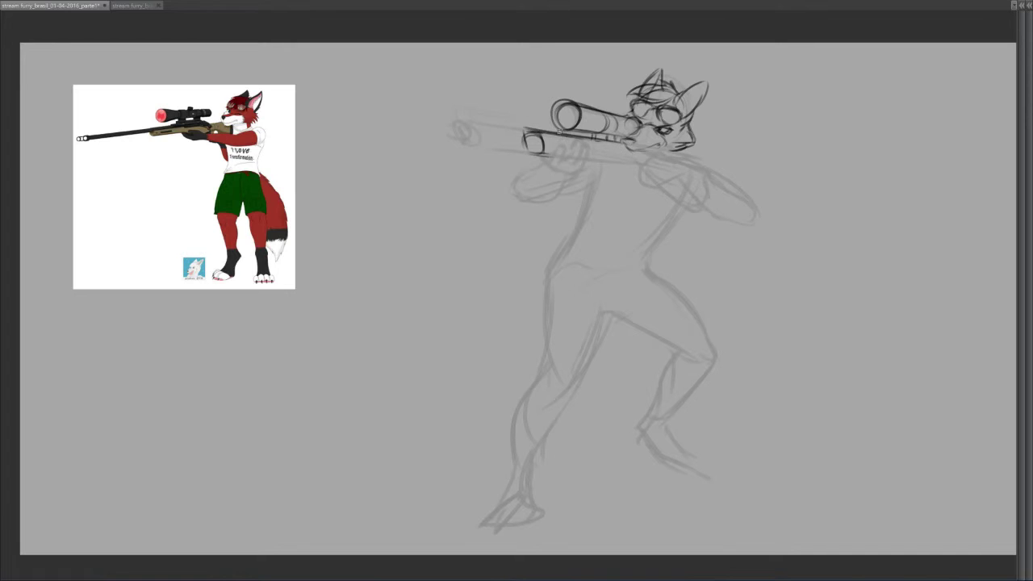
# - Draw the upper and lower edges of the rifle body from the fore-end back toward the trigger hand
pyautogui.moveTo(559, 132); pyautogui.dragTo(637, 145)
pyautogui.moveTo(533, 155); pyautogui.dragTo(636, 166)
pyautogui.hotkey('ctrl', 'z')
pyautogui.moveTo(526, 152)
pyautogui.mouseDown()
pyautogui.moveTo(646, 167)
pyautogui.moveTo(535, 152)
pyautogui.moveTo(635, 163)
pyautogui.mouseUp()
pyautogui.hotkey('ctrl', 'z')
pyautogui.moveTo(559, 158); pyautogui.dragTo(643, 164)
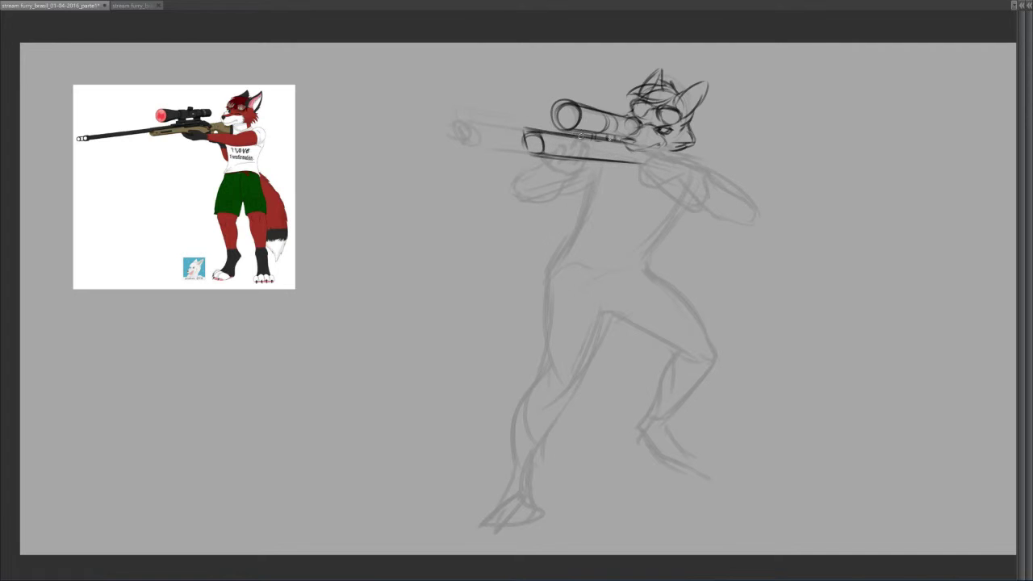
# - Darken the rifle body's upper edge and block in the trigger hand beneath the rear of the rifle
pyautogui.moveTo(575, 134); pyautogui.dragTo(633, 142)
pyautogui.moveTo(643, 180)
pyautogui.mouseDown()
pyautogui.moveTo(681, 163)
pyautogui.moveTo(645, 161)
pyautogui.moveTo(665, 150)
pyautogui.moveTo(681, 176)
pyautogui.mouseUp()
pyautogui.moveTo(611, 138)
pyautogui.mouseDown()
pyautogui.moveTo(640, 138)
pyautogui.moveTo(605, 109)
pyautogui.moveTo(621, 138)
pyautogui.moveTo(613, 140)
pyautogui.moveTo(641, 144)
pyautogui.mouseUp()
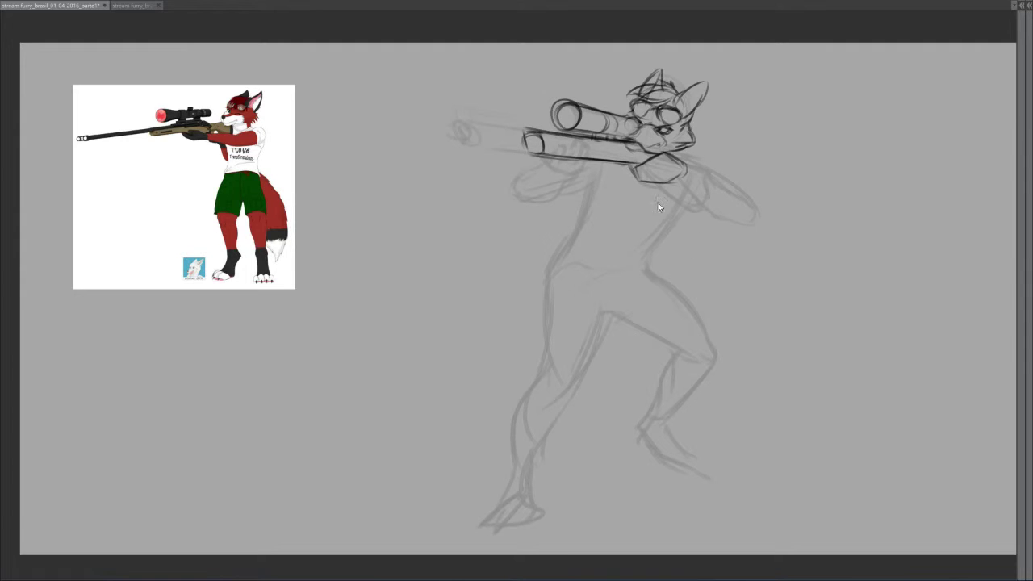
pyautogui.moveTo(676, 201); pyautogui.dragTo(678, 215)
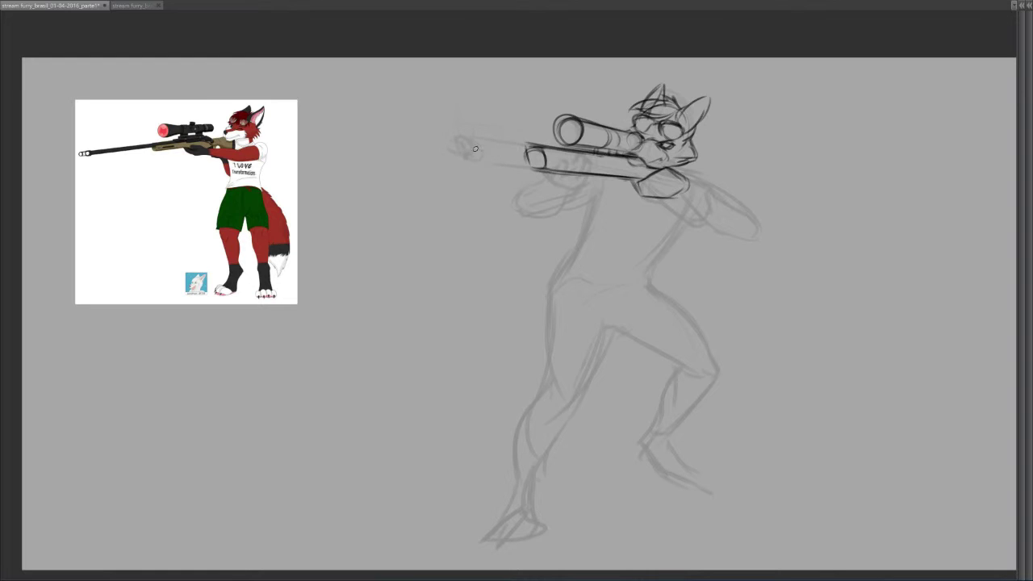
pyautogui.moveTo(452, 151)
pyautogui.mouseDown()
pyautogui.moveTo(485, 148)
pyautogui.moveTo(468, 161)
pyautogui.moveTo(484, 147)
pyautogui.moveTo(540, 170)
pyautogui.mouseUp()
pyautogui.hotkey('ctrl', 'z')
pyautogui.hotkey('ctrl', 'z')
pyautogui.moveTo(462, 158); pyautogui.dragTo(557, 171)
pyautogui.hotkey('ctrl', 'z')
pyautogui.moveTo(462, 144)
pyautogui.mouseDown()
pyautogui.moveTo(547, 152)
pyautogui.moveTo(479, 147)
pyautogui.moveTo(531, 150)
pyautogui.mouseUp()
pyautogui.hotkey('ctrl', 'z')
pyautogui.hotkey('ctrl', 'z')
# - Draw the rifle barrel extending forward from the fore-end, with ring details and a dark round muzzle tip
pyautogui.moveTo(529, 148); pyautogui.dragTo(546, 165)
pyautogui.moveTo(463, 145)
pyautogui.mouseDown()
pyautogui.moveTo(482, 160)
pyautogui.moveTo(463, 164)
pyautogui.moveTo(541, 164)
pyautogui.mouseUp()
pyautogui.moveTo(476, 148)
pyautogui.mouseDown()
pyautogui.moveTo(467, 157)
pyautogui.moveTo(511, 150)
pyautogui.moveTo(533, 152)
pyautogui.moveTo(514, 162)
pyautogui.moveTo(547, 165)
pyautogui.mouseUp()
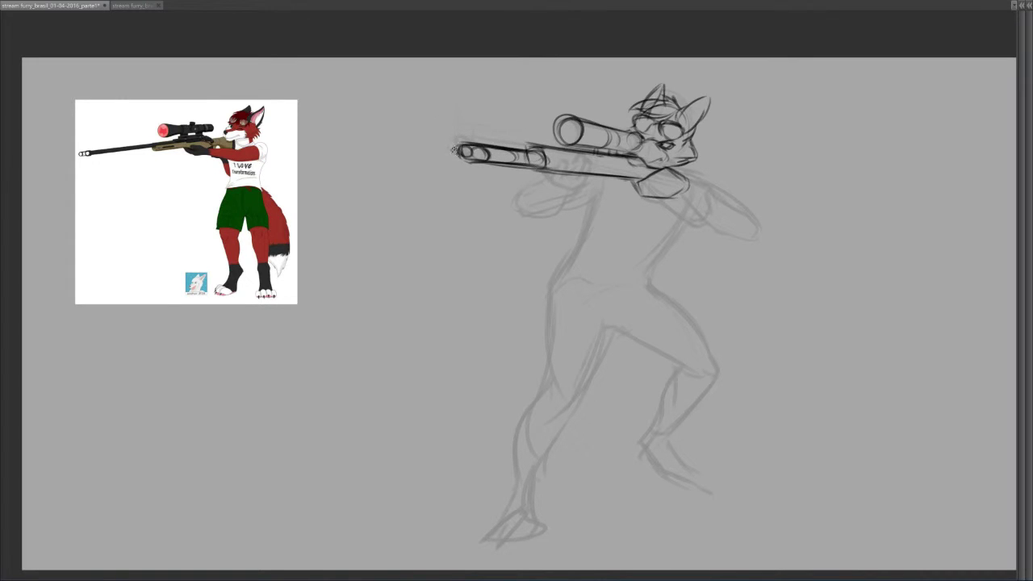
pyautogui.moveTo(461, 146)
pyautogui.mouseDown()
pyautogui.moveTo(457, 155)
pyautogui.moveTo(485, 160)
pyautogui.moveTo(575, 148)
pyautogui.mouseUp()
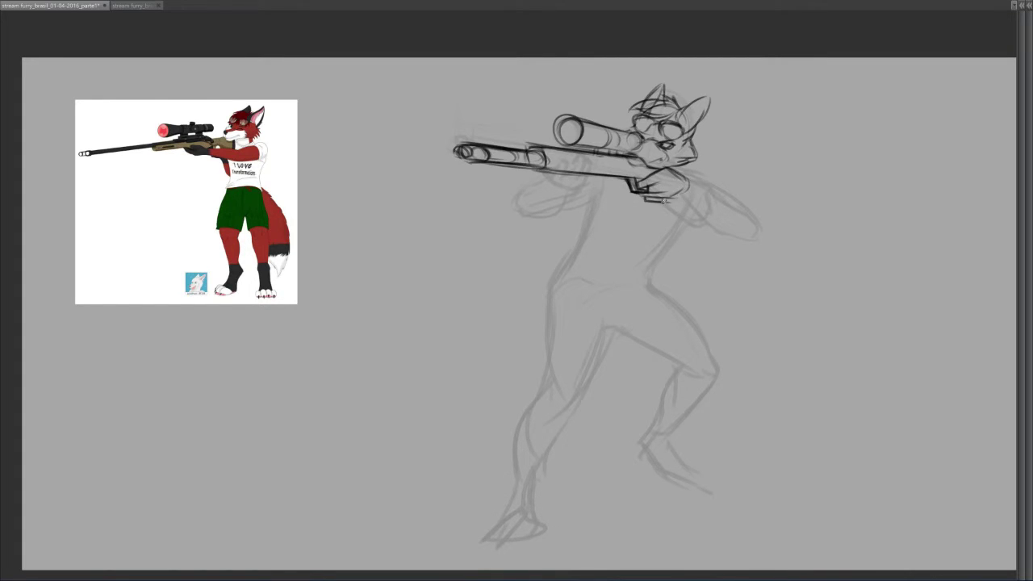
# - Define the fingers and knuckles of the trigger hand wrapped around the grip
pyautogui.moveTo(664, 202); pyautogui.dragTo(684, 193)
pyautogui.moveTo(680, 201); pyautogui.dragTo(688, 198)
pyautogui.moveTo(665, 178); pyautogui.dragTo(637, 181)
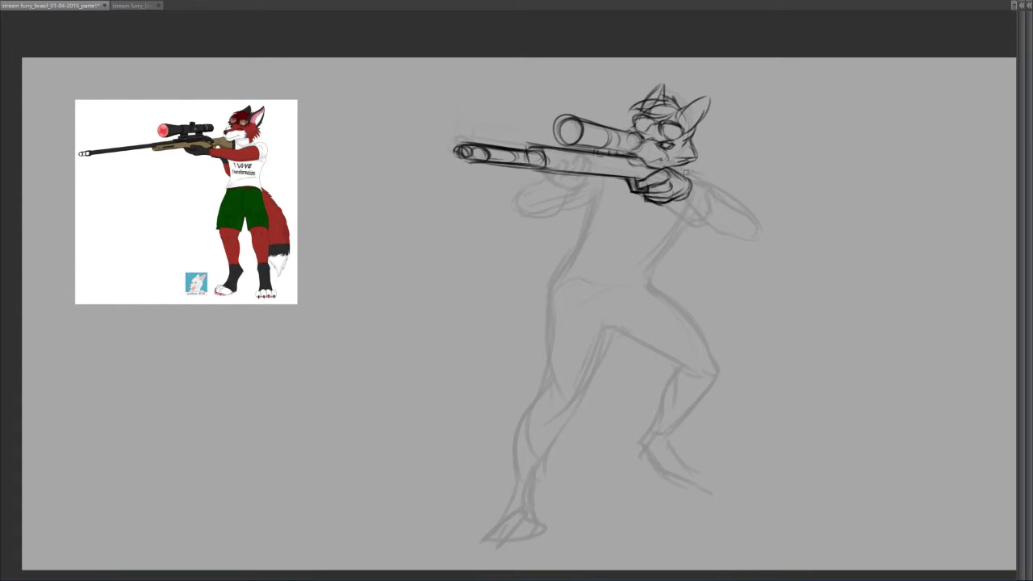
# - Draw the wrist, forearm and rounded elbow of the trigger arm and reinforce its upper contour near the cheek
pyautogui.moveTo(677, 196); pyautogui.dragTo(710, 224)
pyautogui.moveTo(676, 173)
pyautogui.mouseDown()
pyautogui.moveTo(730, 198)
pyautogui.moveTo(705, 218)
pyautogui.moveTo(737, 232)
pyautogui.moveTo(710, 219)
pyautogui.moveTo(741, 228)
pyautogui.moveTo(747, 212)
pyautogui.moveTo(751, 231)
pyautogui.mouseUp()
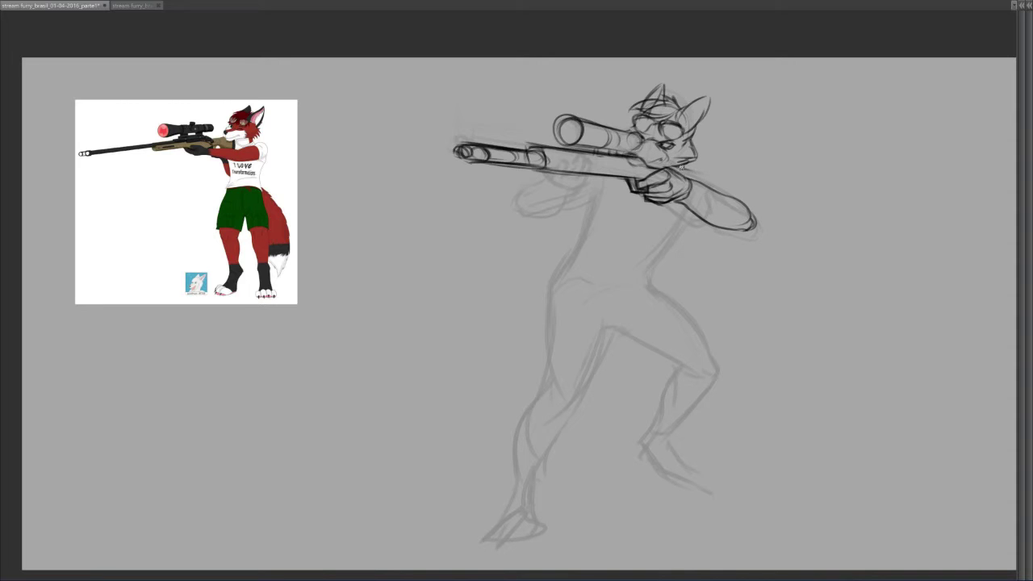
pyautogui.moveTo(671, 167); pyautogui.dragTo(738, 200)
pyautogui.moveTo(685, 168)
pyautogui.mouseDown()
pyautogui.moveTo(750, 212)
pyautogui.moveTo(725, 234)
pyautogui.mouseUp()
pyautogui.moveTo(671, 172); pyautogui.dragTo(674, 171)
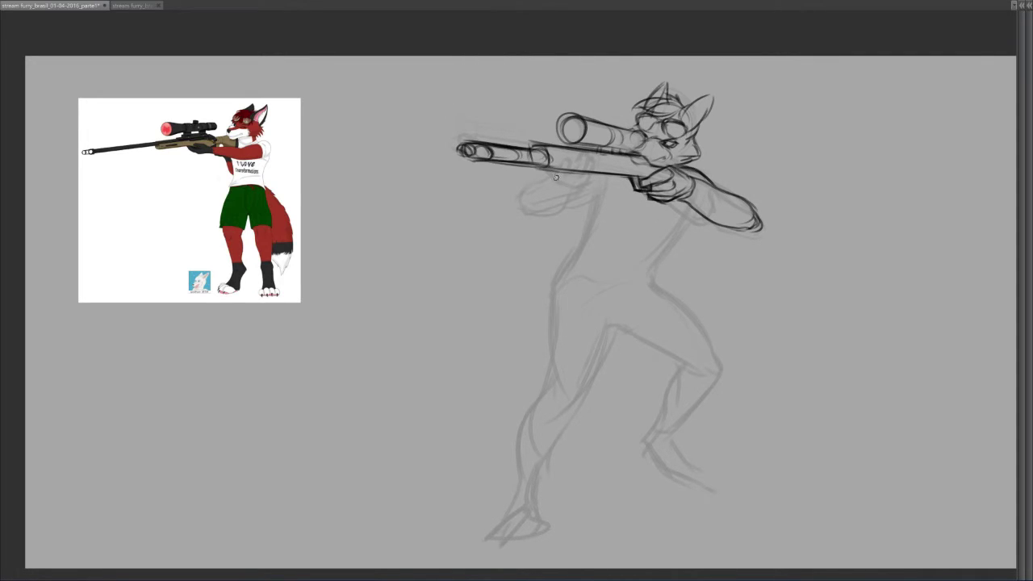
# - Draw the support hand gripping the underside of the rifle's fore-end, together with its forearm and elbow
pyautogui.moveTo(562, 169)
pyautogui.mouseDown()
pyautogui.moveTo(570, 160)
pyautogui.moveTo(560, 181)
pyautogui.mouseUp()
pyautogui.moveTo(552, 182)
pyautogui.mouseDown()
pyautogui.moveTo(528, 195)
pyautogui.moveTo(536, 218)
pyautogui.moveTo(579, 188)
pyautogui.moveTo(539, 216)
pyautogui.moveTo(540, 188)
pyautogui.moveTo(525, 196)
pyautogui.moveTo(581, 202)
pyautogui.mouseUp()
pyautogui.hotkey('ctrl', 'z')
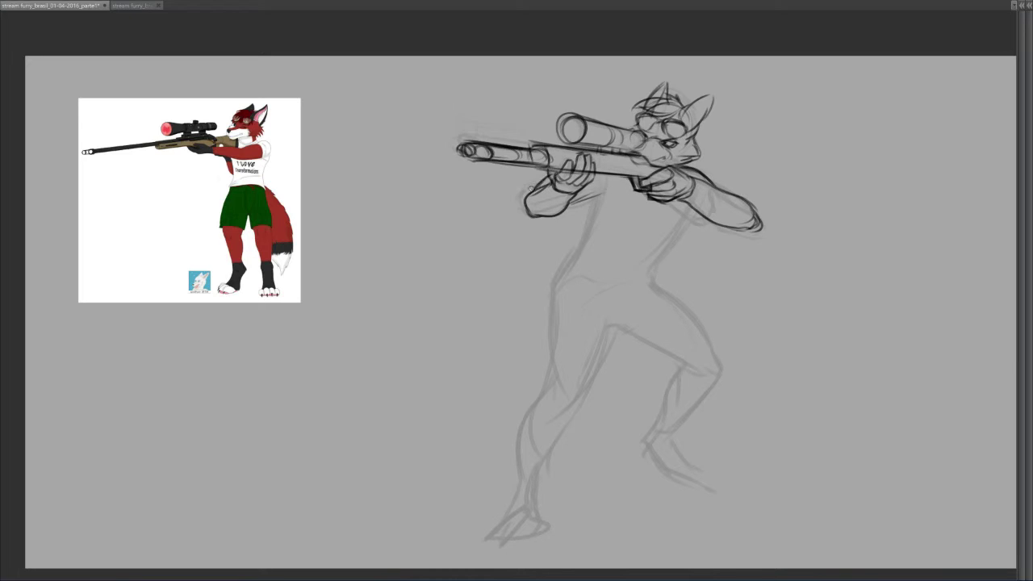
# - Draw a curved chest line beneath the rifle, running from the support arm to the trigger arm's armpit
pyautogui.moveTo(522, 210)
pyautogui.mouseDown()
pyautogui.moveTo(574, 198)
pyautogui.moveTo(541, 185)
pyautogui.moveTo(610, 199)
pyautogui.moveTo(604, 191)
pyautogui.moveTo(677, 223)
pyautogui.mouseUp()
pyautogui.hotkey('ctrl', 'z')
pyautogui.moveTo(597, 193)
pyautogui.mouseDown()
pyautogui.moveTo(634, 219)
pyautogui.moveTo(687, 216)
pyautogui.mouseUp()
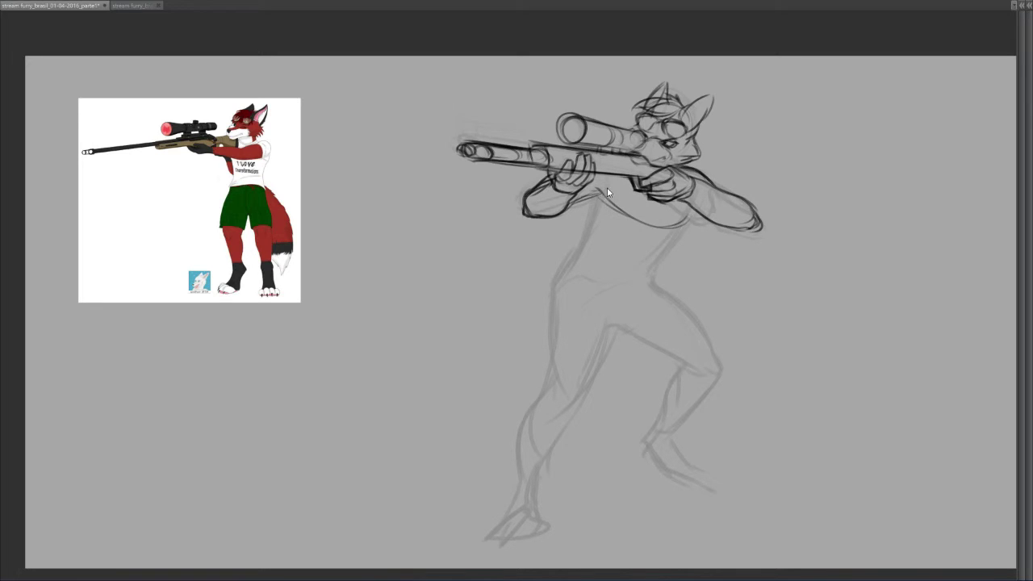
pyautogui.hotkey('ctrl', 'z')
pyautogui.moveTo(601, 190)
pyautogui.mouseDown()
pyautogui.moveTo(686, 209)
pyautogui.moveTo(640, 219)
pyautogui.moveTo(651, 223)
pyautogui.mouseUp()
# - Draw both sides of the torso down to the waist and add a buckled belt and a chest centre line
pyautogui.moveTo(685, 208); pyautogui.dragTo(657, 266)
pyautogui.moveTo(587, 201)
pyautogui.mouseDown()
pyautogui.moveTo(589, 239)
pyautogui.moveTo(587, 226)
pyautogui.moveTo(570, 271)
pyautogui.mouseUp()
pyautogui.moveTo(593, 221); pyautogui.dragTo(578, 247)
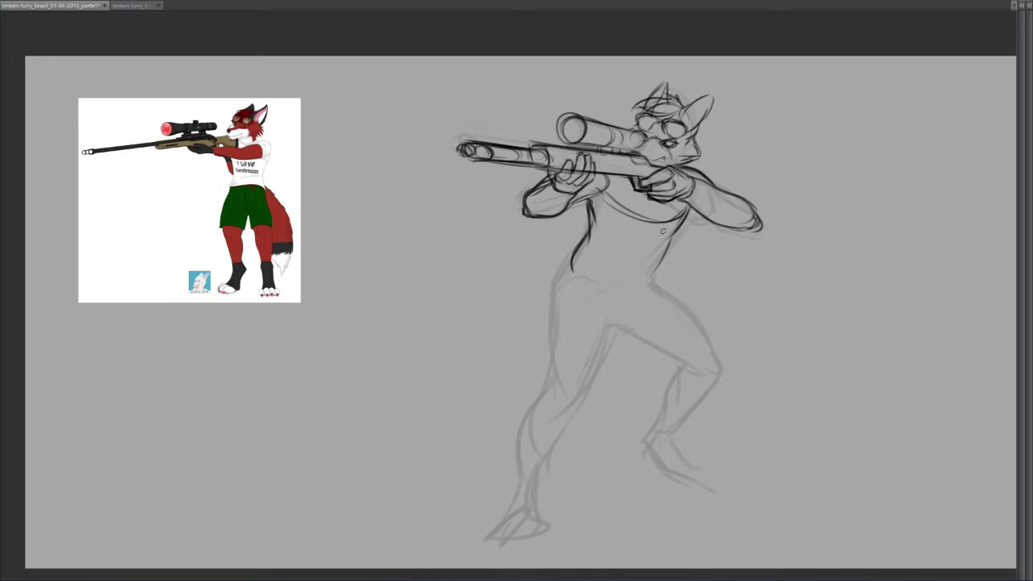
pyautogui.moveTo(676, 219)
pyautogui.mouseDown()
pyautogui.moveTo(647, 276)
pyautogui.moveTo(657, 264)
pyautogui.moveTo(655, 280)
pyautogui.moveTo(684, 216)
pyautogui.moveTo(649, 279)
pyautogui.mouseUp()
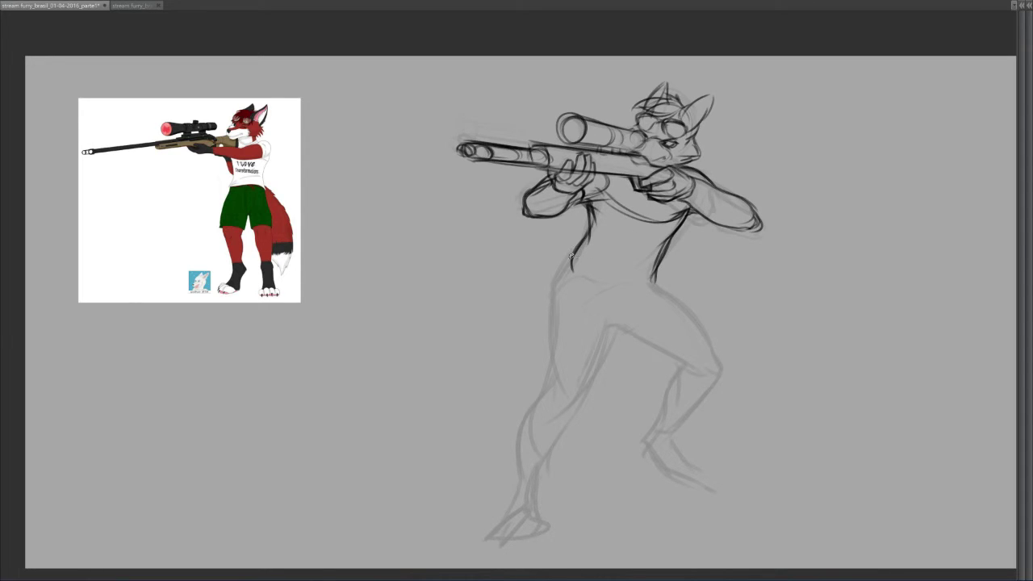
pyautogui.moveTo(576, 252)
pyautogui.mouseDown()
pyautogui.moveTo(615, 290)
pyautogui.moveTo(654, 285)
pyautogui.mouseUp()
pyautogui.moveTo(570, 257)
pyautogui.mouseDown()
pyautogui.moveTo(563, 271)
pyautogui.moveTo(582, 279)
pyautogui.moveTo(637, 298)
pyautogui.moveTo(657, 286)
pyautogui.moveTo(623, 275)
pyautogui.moveTo(626, 288)
pyautogui.moveTo(624, 273)
pyautogui.moveTo(646, 275)
pyautogui.moveTo(630, 277)
pyautogui.moveTo(651, 194)
pyautogui.mouseUp()
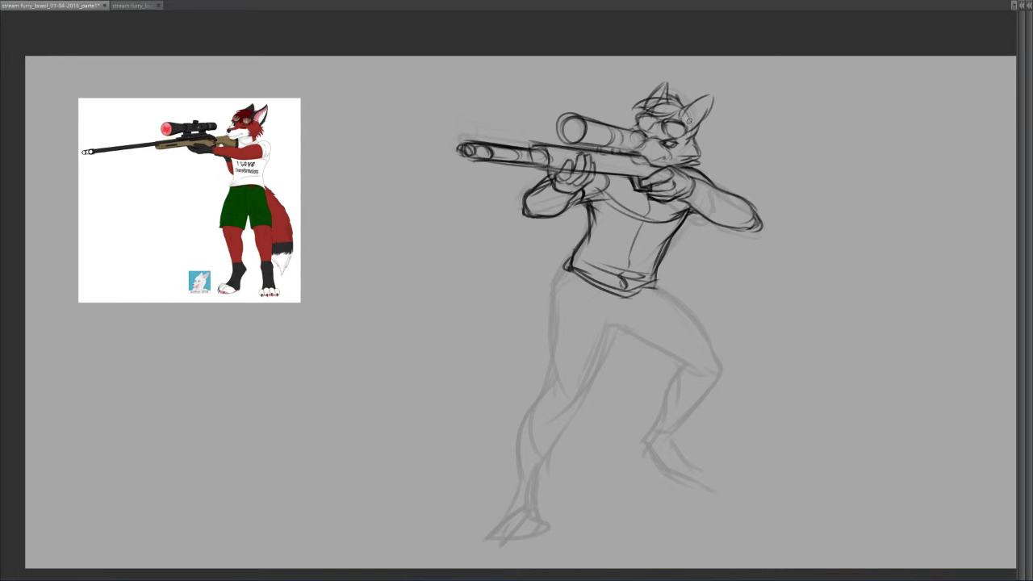
# - Reinforce the rifle's round muzzle tip and the front ring of the scope
pyautogui.scroll(-1, 624, 162)
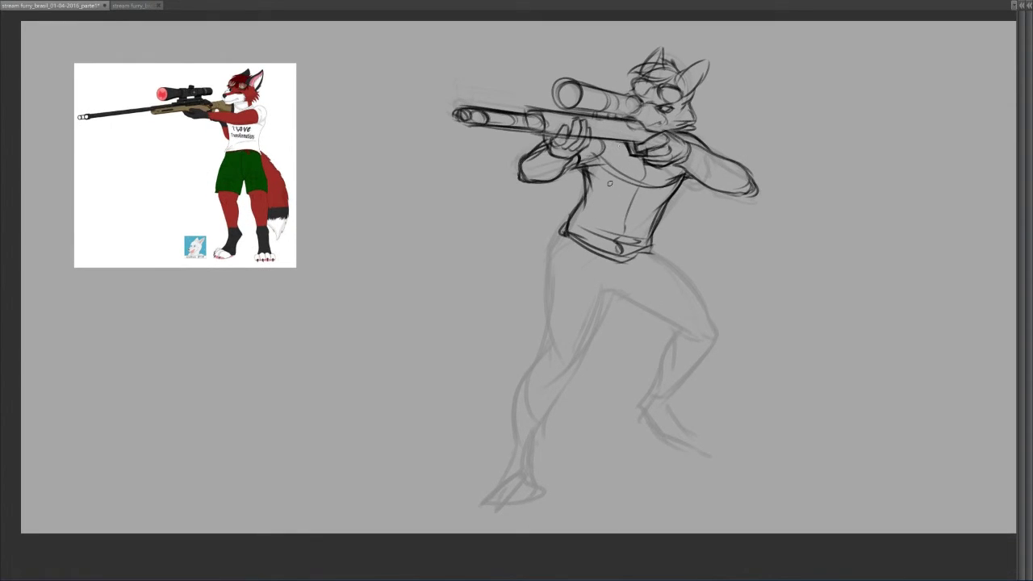
pyautogui.moveTo(457, 115); pyautogui.dragTo(464, 121)
pyautogui.moveTo(574, 86)
pyautogui.mouseDown()
pyautogui.moveTo(563, 102)
pyautogui.moveTo(566, 82)
pyautogui.mouseUp()
# - Draw the outer hip contour of the extended leg and the fabric folds radiating from the crotch
pyautogui.moveTo(563, 234); pyautogui.dragTo(549, 271)
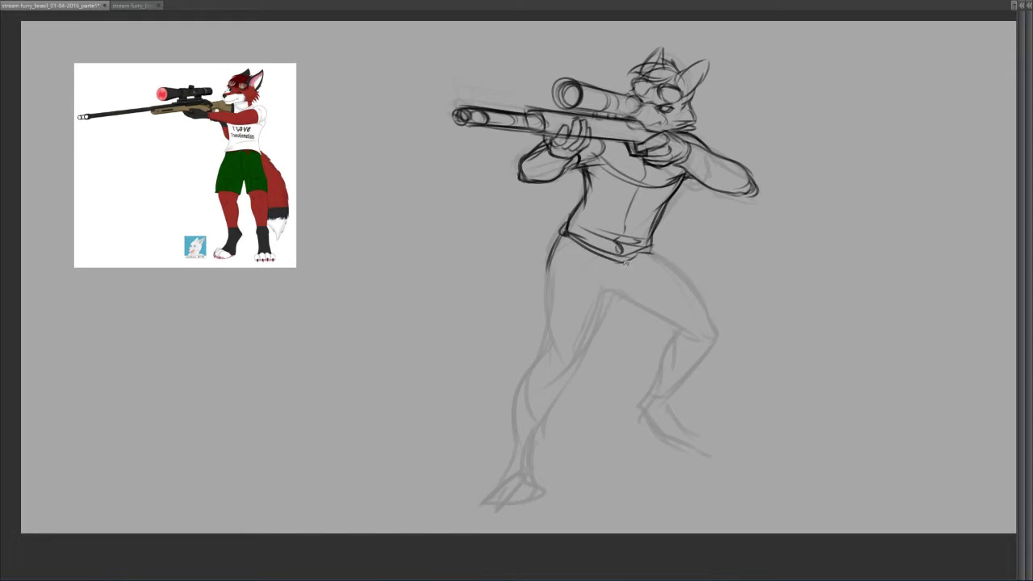
pyautogui.moveTo(625, 264)
pyautogui.mouseDown()
pyautogui.moveTo(611, 284)
pyautogui.moveTo(604, 260)
pyautogui.moveTo(606, 296)
pyautogui.moveTo(657, 288)
pyautogui.moveTo(603, 292)
pyautogui.moveTo(567, 263)
pyautogui.moveTo(603, 298)
pyautogui.moveTo(592, 292)
pyautogui.moveTo(603, 293)
pyautogui.moveTo(601, 282)
pyautogui.moveTo(601, 291)
pyautogui.moveTo(593, 283)
pyautogui.moveTo(599, 321)
pyautogui.mouseUp()
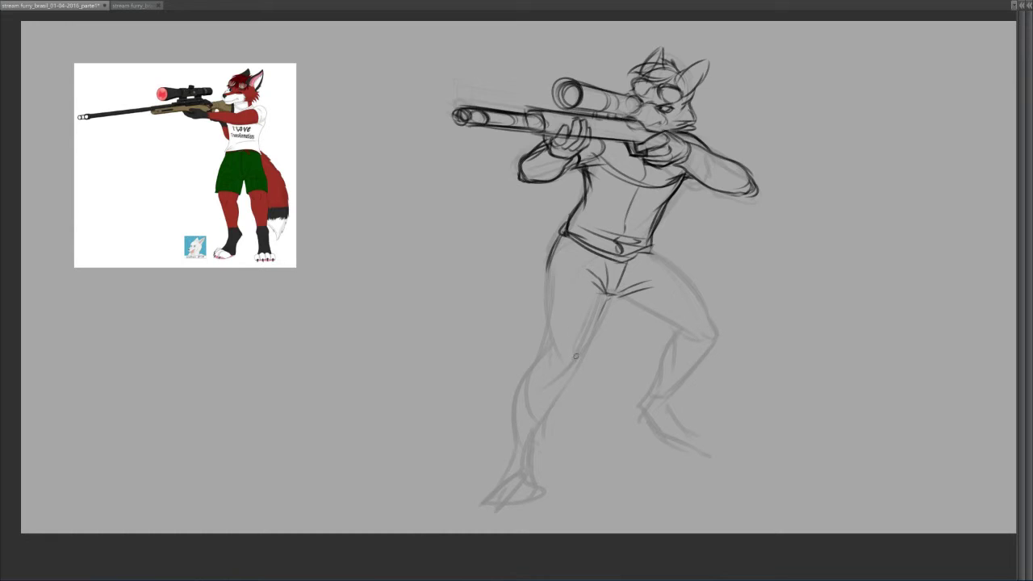
pyautogui.moveTo(563, 233); pyautogui.dragTo(529, 370)
pyautogui.hotkey('ctrl', 'z')
pyautogui.moveTo(550, 268); pyautogui.dragTo(546, 336)
pyautogui.moveTo(620, 298); pyautogui.dragTo(645, 304)
pyautogui.moveTo(624, 301); pyautogui.dragTo(650, 308)
# - Contour the top of the bent leg's thigh and the outer and inner edges of the extended leg's thigh
pyautogui.moveTo(648, 252); pyautogui.dragTo(688, 280)
pyautogui.moveTo(553, 256)
pyautogui.mouseDown()
pyautogui.moveTo(561, 244)
pyautogui.moveTo(546, 322)
pyautogui.mouseUp()
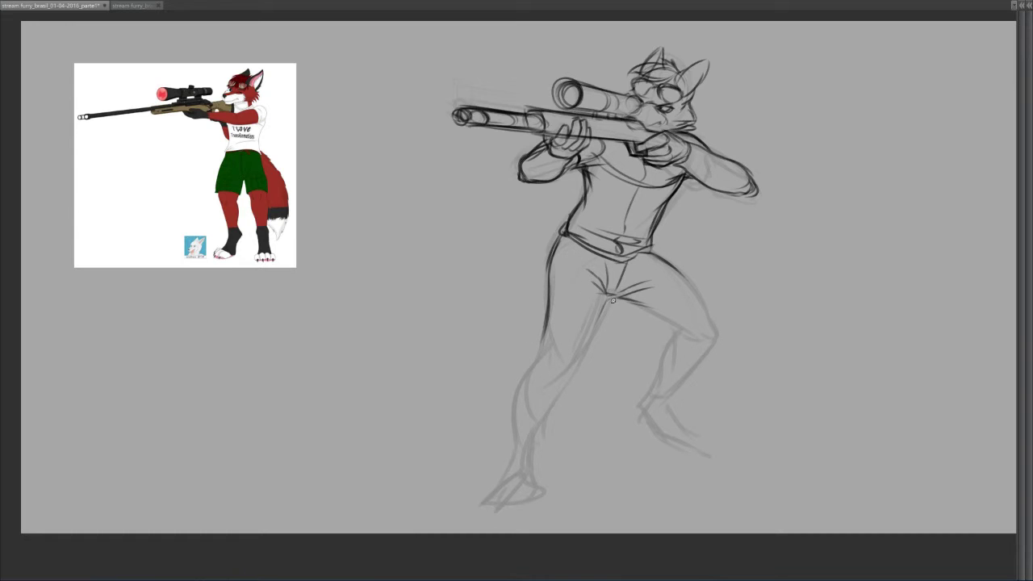
pyautogui.moveTo(607, 299)
pyautogui.mouseDown()
pyautogui.moveTo(591, 345)
pyautogui.moveTo(544, 337)
pyautogui.moveTo(537, 356)
pyautogui.mouseUp()
pyautogui.moveTo(562, 237)
pyautogui.mouseDown()
pyautogui.moveTo(543, 287)
pyautogui.moveTo(552, 255)
pyautogui.moveTo(547, 315)
pyautogui.mouseUp()
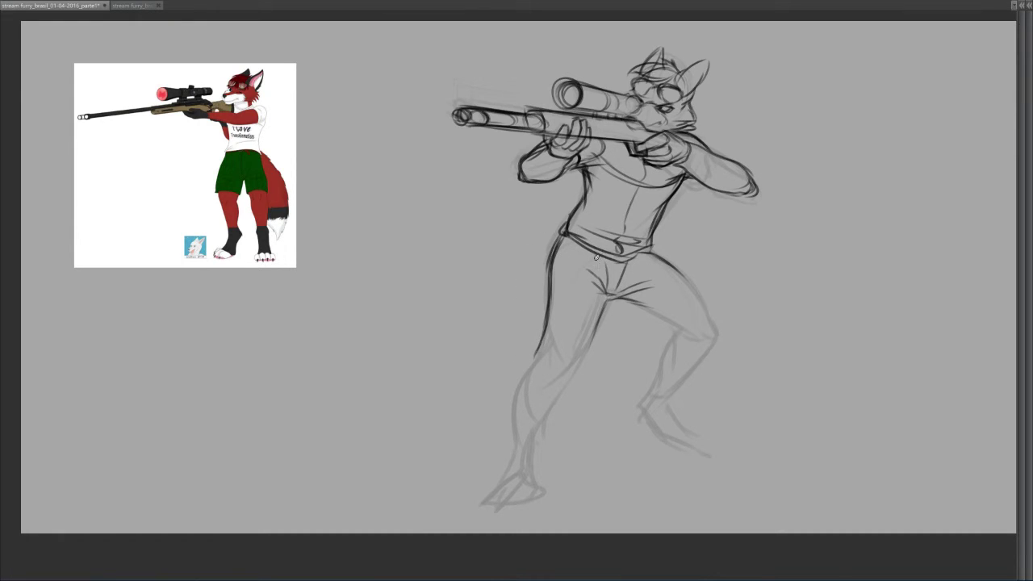
# - Complete the bent leg's thigh down to the knee and add a rounded knee pad with a strap
pyautogui.moveTo(610, 255); pyautogui.dragTo(614, 268)
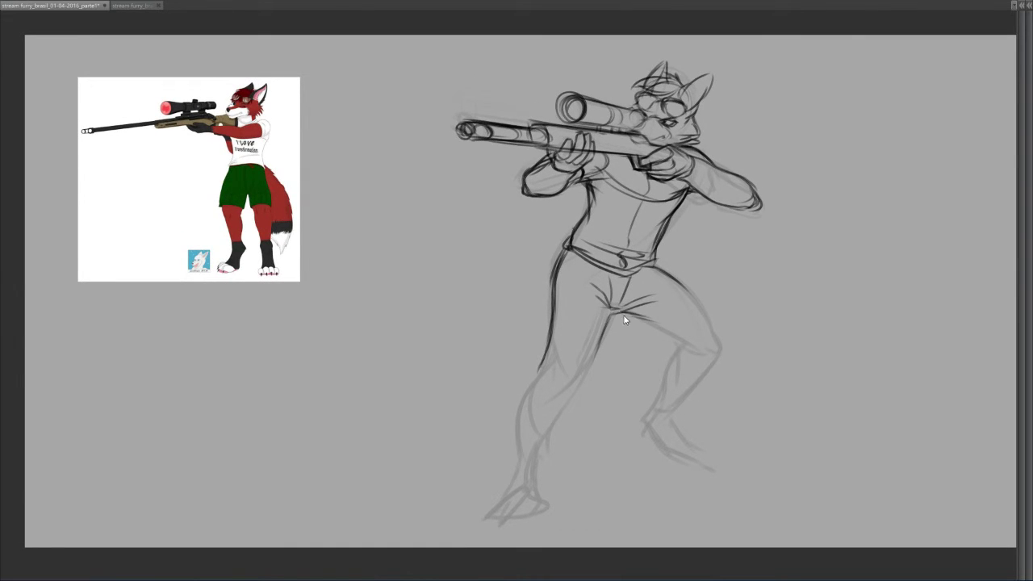
pyautogui.moveTo(627, 319)
pyautogui.mouseDown()
pyautogui.moveTo(695, 355)
pyautogui.moveTo(682, 355)
pyautogui.mouseUp()
pyautogui.moveTo(649, 265)
pyautogui.mouseDown()
pyautogui.moveTo(708, 316)
pyautogui.moveTo(689, 292)
pyautogui.moveTo(709, 329)
pyautogui.moveTo(682, 298)
pyautogui.moveTo(688, 321)
pyautogui.moveTo(725, 345)
pyautogui.moveTo(676, 306)
pyautogui.moveTo(699, 351)
pyautogui.moveTo(716, 331)
pyautogui.moveTo(703, 368)
pyautogui.moveTo(702, 327)
pyautogui.moveTo(704, 368)
pyautogui.moveTo(706, 333)
pyautogui.moveTo(707, 367)
pyautogui.moveTo(680, 348)
pyautogui.moveTo(700, 352)
pyautogui.moveTo(674, 354)
pyautogui.moveTo(693, 358)
pyautogui.moveTo(689, 347)
pyautogui.moveTo(708, 327)
pyautogui.moveTo(723, 343)
pyautogui.moveTo(694, 339)
pyautogui.moveTo(714, 323)
pyautogui.mouseUp()
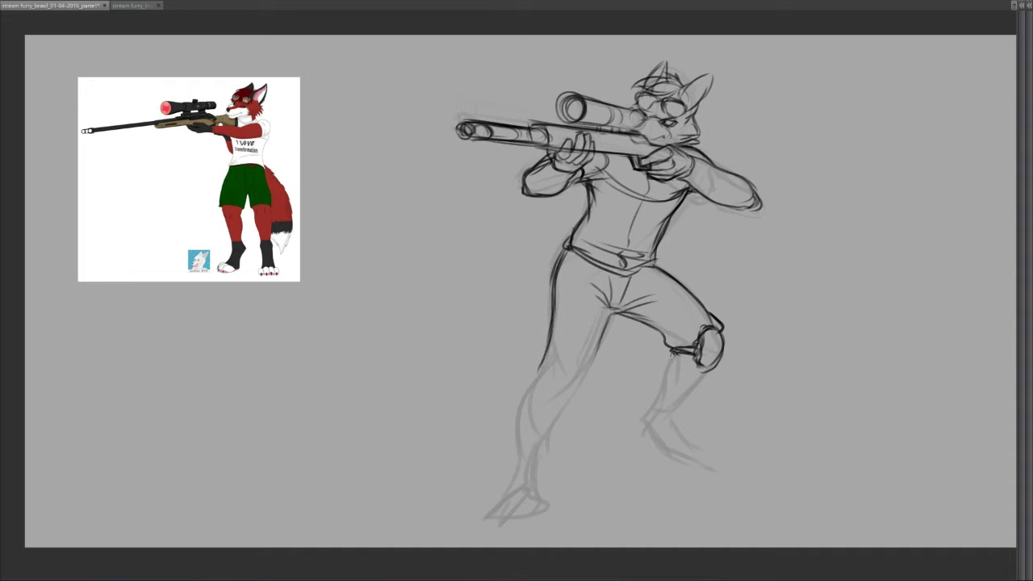
pyautogui.moveTo(675, 354)
pyautogui.mouseDown()
pyautogui.moveTo(660, 382)
pyautogui.moveTo(700, 388)
pyautogui.moveTo(662, 382)
pyautogui.moveTo(677, 365)
pyautogui.moveTo(663, 372)
pyautogui.moveTo(664, 386)
pyautogui.moveTo(688, 397)
pyautogui.moveTo(658, 388)
pyautogui.moveTo(650, 403)
pyautogui.moveTo(691, 399)
pyautogui.mouseUp()
pyautogui.hotkey('ctrl', 'z')
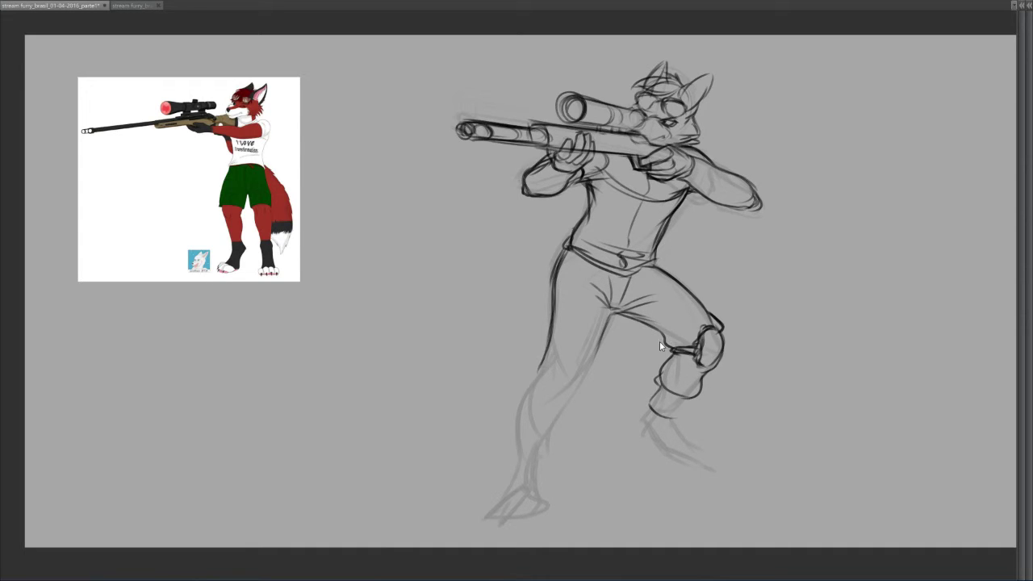
pyautogui.hotkey('ctrl', 'z')
pyautogui.hotkey('ctrl', 'z')
pyautogui.hotkey('ctrl', 'z')
pyautogui.hotkey('ctrl', 'z')
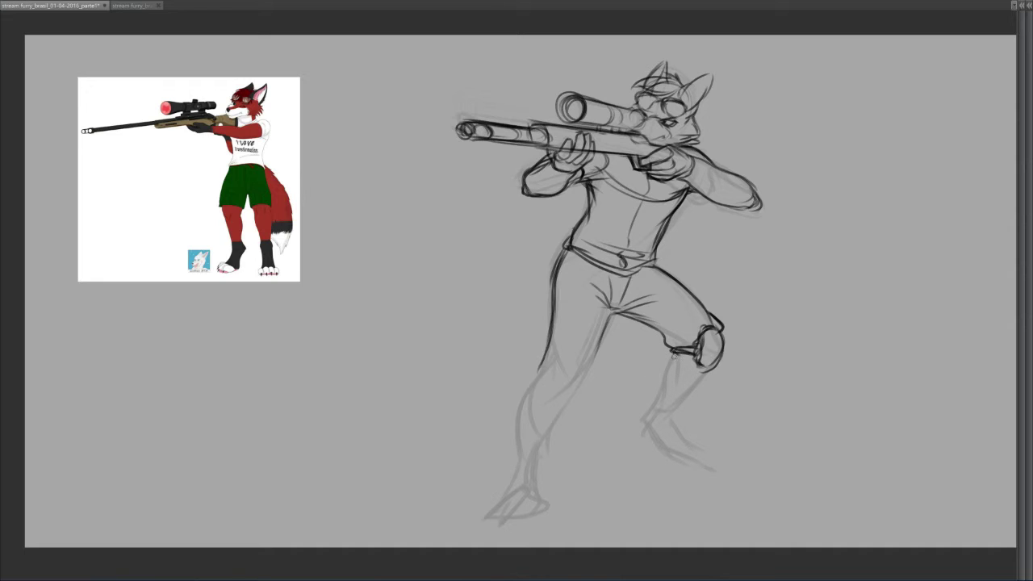
# - Draw the bent leg's shin below the knee pad, then its heel and foot with clawed toes
pyautogui.moveTo(674, 356)
pyautogui.mouseDown()
pyautogui.moveTo(701, 365)
pyautogui.moveTo(679, 359)
pyautogui.moveTo(701, 378)
pyautogui.moveTo(687, 374)
pyautogui.moveTo(710, 372)
pyautogui.moveTo(674, 358)
pyautogui.moveTo(687, 353)
pyautogui.moveTo(668, 356)
pyautogui.moveTo(661, 375)
pyautogui.moveTo(690, 395)
pyautogui.mouseUp()
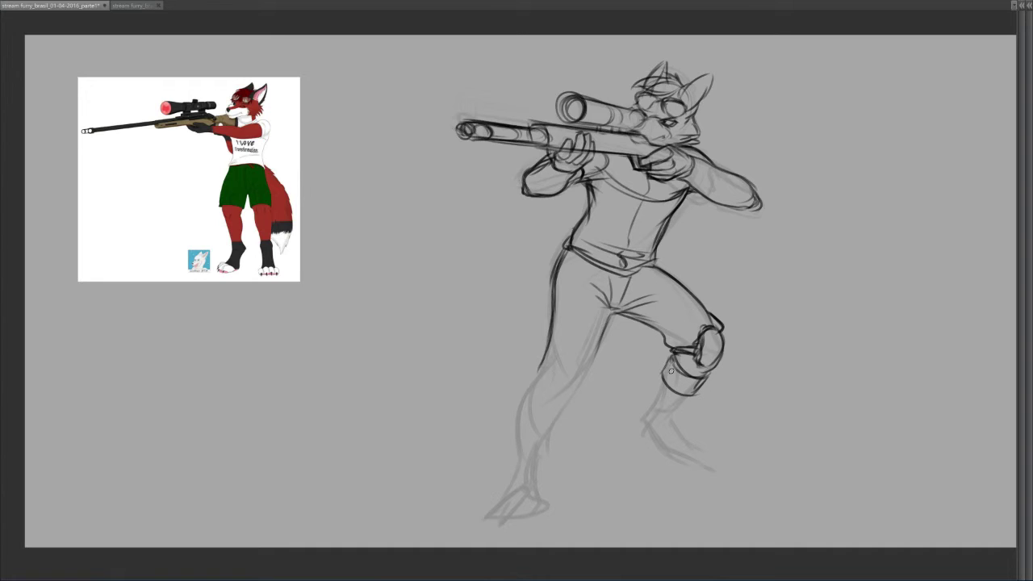
pyautogui.hotkey('ctrl', 'z')
pyautogui.hotkey('ctrl', 'z')
pyautogui.moveTo(675, 354); pyautogui.dragTo(652, 399)
pyautogui.moveTo(709, 375)
pyautogui.mouseDown()
pyautogui.moveTo(678, 411)
pyautogui.moveTo(650, 405)
pyautogui.moveTo(641, 423)
pyautogui.moveTo(642, 399)
pyautogui.moveTo(642, 437)
pyautogui.moveTo(636, 422)
pyautogui.moveTo(663, 454)
pyautogui.moveTo(704, 460)
pyautogui.mouseUp()
pyautogui.hotkey('ctrl', 'z')
pyautogui.hotkey('ctrl', 'z')
pyautogui.moveTo(670, 415)
pyautogui.mouseDown()
pyautogui.moveTo(699, 444)
pyautogui.moveTo(670, 456)
pyautogui.moveTo(670, 439)
pyautogui.moveTo(693, 441)
pyautogui.moveTo(673, 444)
pyautogui.moveTo(694, 449)
pyautogui.moveTo(689, 463)
pyautogui.moveTo(672, 458)
pyautogui.moveTo(699, 452)
pyautogui.moveTo(690, 444)
pyautogui.moveTo(706, 451)
pyautogui.moveTo(695, 461)
pyautogui.moveTo(711, 453)
pyautogui.moveTo(698, 443)
pyautogui.moveTo(708, 458)
pyautogui.moveTo(703, 446)
pyautogui.moveTo(714, 448)
pyautogui.moveTo(712, 462)
pyautogui.moveTo(670, 438)
pyautogui.moveTo(677, 422)
pyautogui.moveTo(687, 436)
pyautogui.moveTo(682, 421)
pyautogui.moveTo(691, 459)
pyautogui.moveTo(721, 465)
pyautogui.mouseUp()
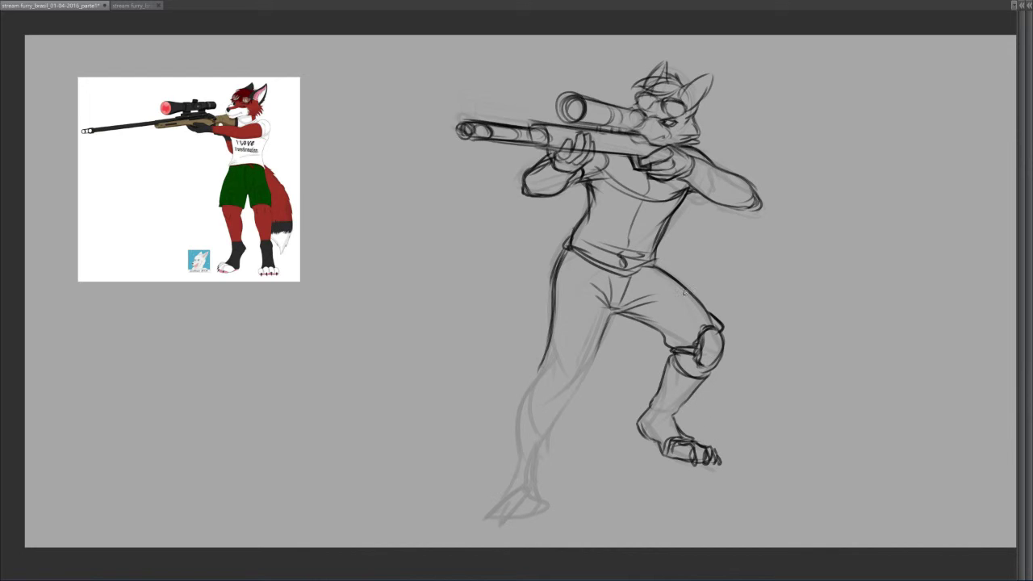
# - Sketch the outline of a large pointed tail sweeping out behind the extended leg, with its base curve showing between the legs
pyautogui.moveTo(685, 320)
pyautogui.mouseDown()
pyautogui.moveTo(706, 301)
pyautogui.moveTo(677, 287)
pyautogui.moveTo(684, 299)
pyautogui.mouseUp()
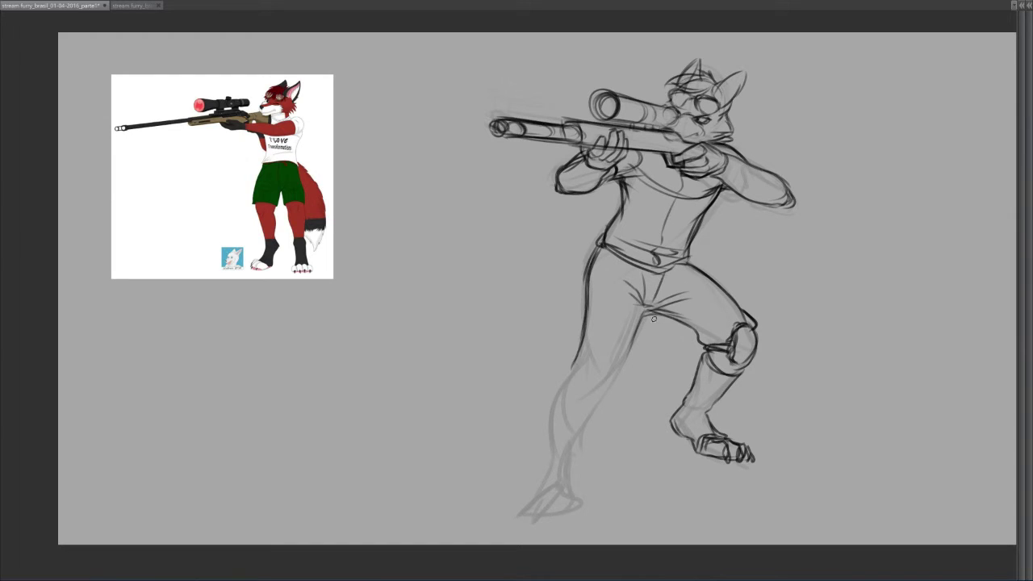
pyautogui.moveTo(667, 316); pyautogui.dragTo(619, 373)
pyautogui.moveTo(585, 303)
pyautogui.mouseDown()
pyautogui.moveTo(471, 327)
pyautogui.moveTo(455, 362)
pyautogui.mouseUp()
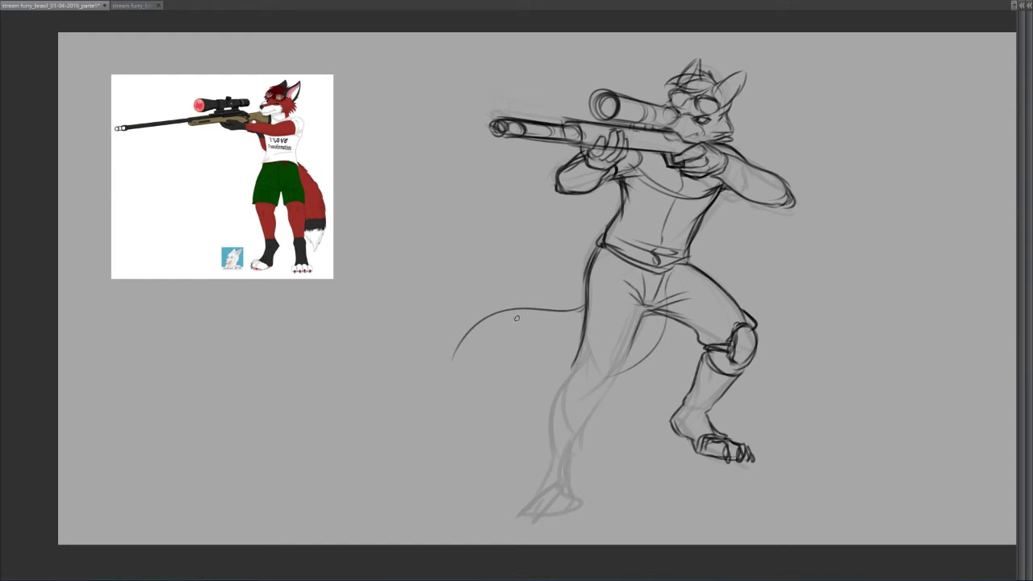
pyautogui.hotkey('ctrl', 'z')
pyautogui.moveTo(584, 304)
pyautogui.mouseDown()
pyautogui.moveTo(449, 336)
pyautogui.moveTo(443, 363)
pyautogui.moveTo(579, 365)
pyautogui.mouseUp()
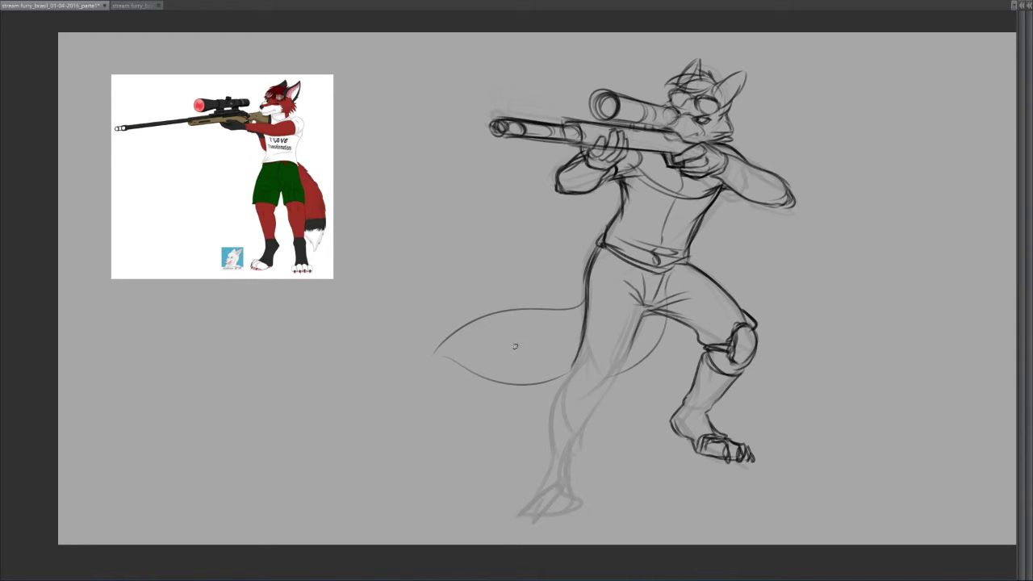
pyautogui.hotkey('ctrl', 'z')
pyautogui.hotkey('ctrl', 'z')
pyautogui.moveTo(586, 304)
pyautogui.mouseDown()
pyautogui.moveTo(431, 350)
pyautogui.moveTo(436, 366)
pyautogui.moveTo(423, 371)
pyautogui.moveTo(544, 380)
pyautogui.moveTo(574, 370)
pyautogui.mouseUp()
pyautogui.moveTo(567, 379)
pyautogui.mouseDown()
pyautogui.moveTo(511, 391)
pyautogui.moveTo(409, 364)
pyautogui.moveTo(547, 383)
pyautogui.mouseUp()
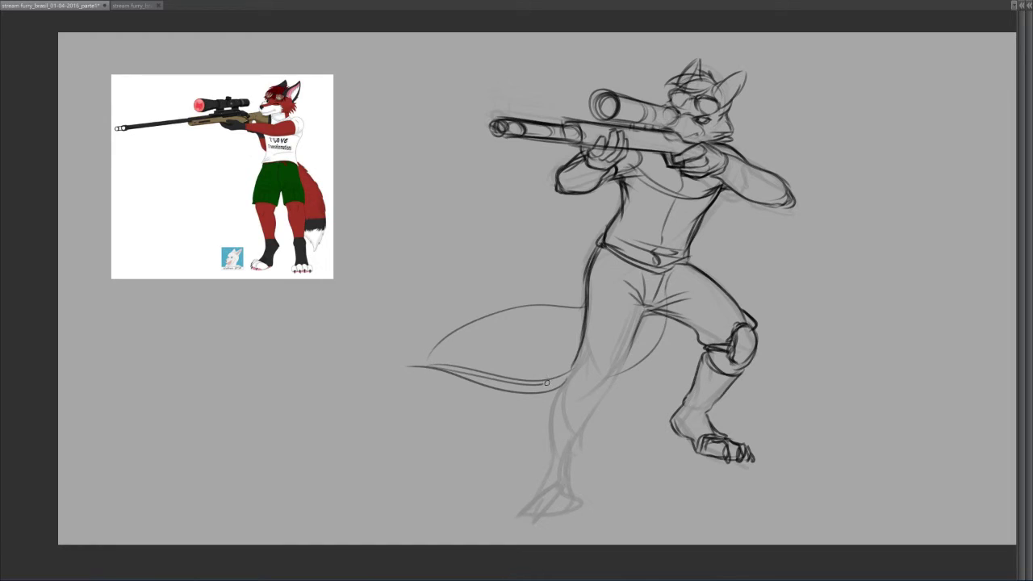
pyautogui.moveTo(416, 362)
pyautogui.mouseDown()
pyautogui.moveTo(492, 311)
pyautogui.moveTo(586, 307)
pyautogui.mouseUp()
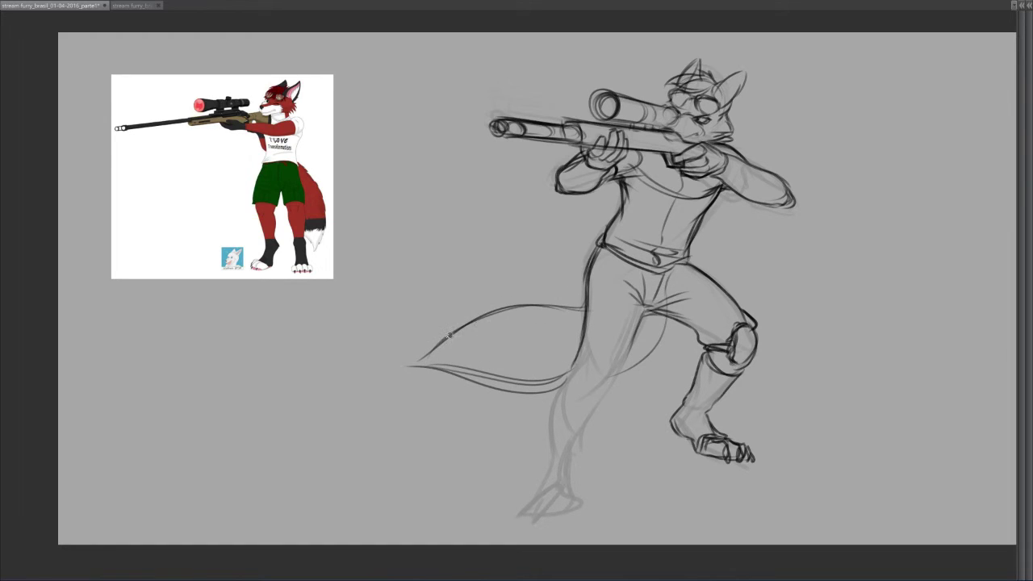
# - Break up the tail's outline with fur tufts along both edges, the tip and the part between the legs
pyautogui.moveTo(419, 358); pyautogui.dragTo(464, 327)
pyautogui.moveTo(436, 336)
pyautogui.mouseDown()
pyautogui.moveTo(477, 325)
pyautogui.moveTo(460, 321)
pyautogui.moveTo(516, 305)
pyautogui.moveTo(499, 301)
pyautogui.moveTo(563, 310)
pyautogui.mouseUp()
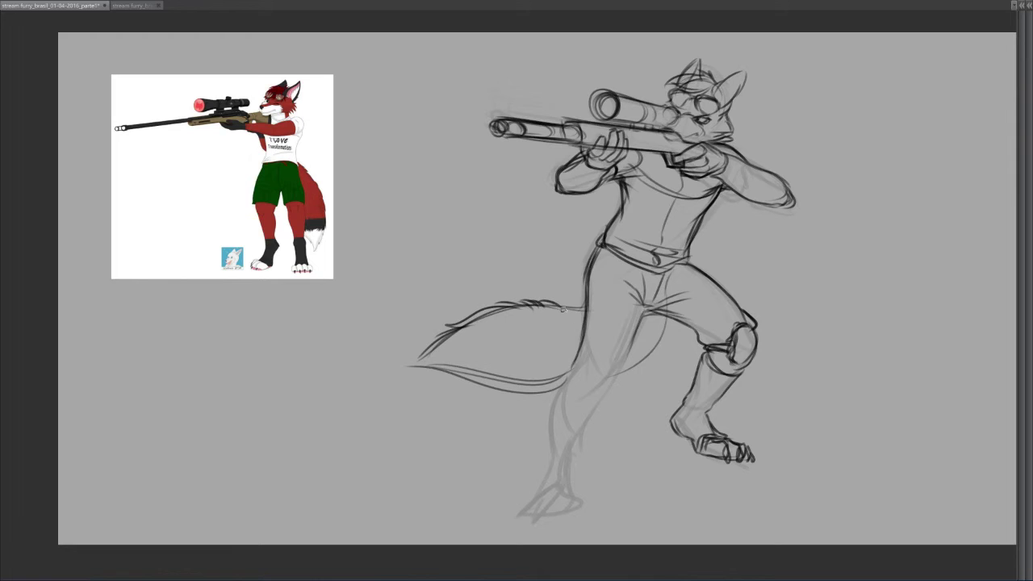
pyautogui.moveTo(415, 365); pyautogui.dragTo(505, 389)
pyautogui.moveTo(442, 336)
pyautogui.mouseDown()
pyautogui.moveTo(407, 344)
pyautogui.moveTo(426, 367)
pyautogui.mouseUp()
pyautogui.hotkey('ctrl', 'z')
pyautogui.moveTo(492, 387); pyautogui.dragTo(553, 384)
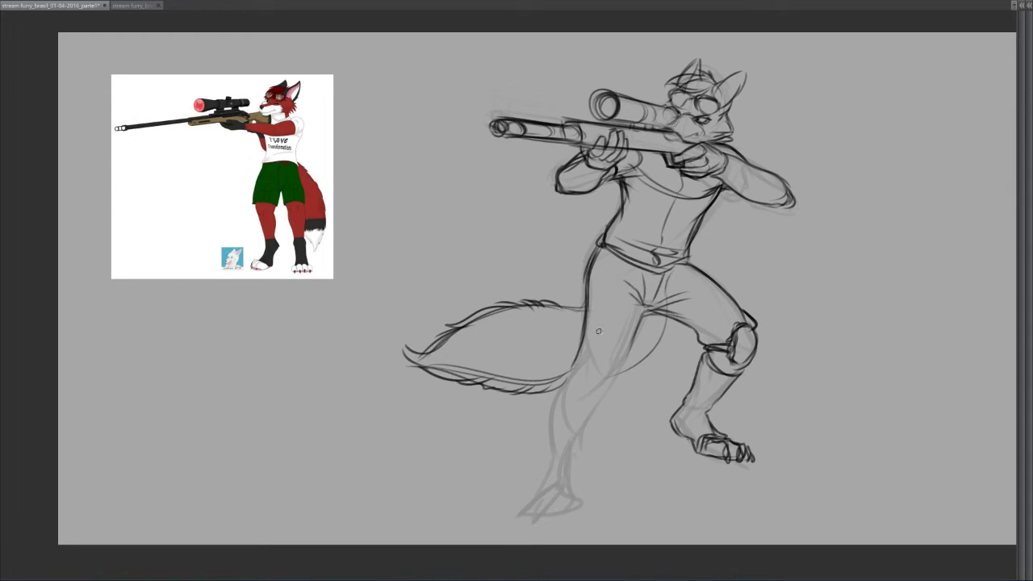
pyautogui.moveTo(620, 376); pyautogui.dragTo(677, 322)
pyautogui.moveTo(559, 306); pyautogui.dragTo(583, 300)
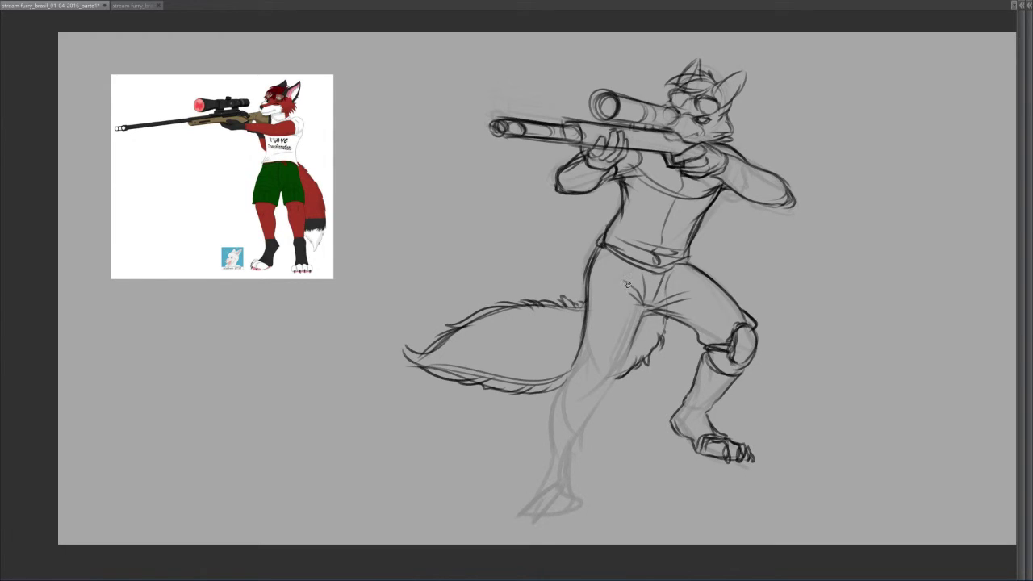
pyautogui.moveTo(664, 319); pyautogui.dragTo(672, 325)
# - Draw an oval knee pad on the extended leg and contour the shin guard below it down to the ankle
pyautogui.moveTo(624, 249); pyautogui.dragTo(633, 238)
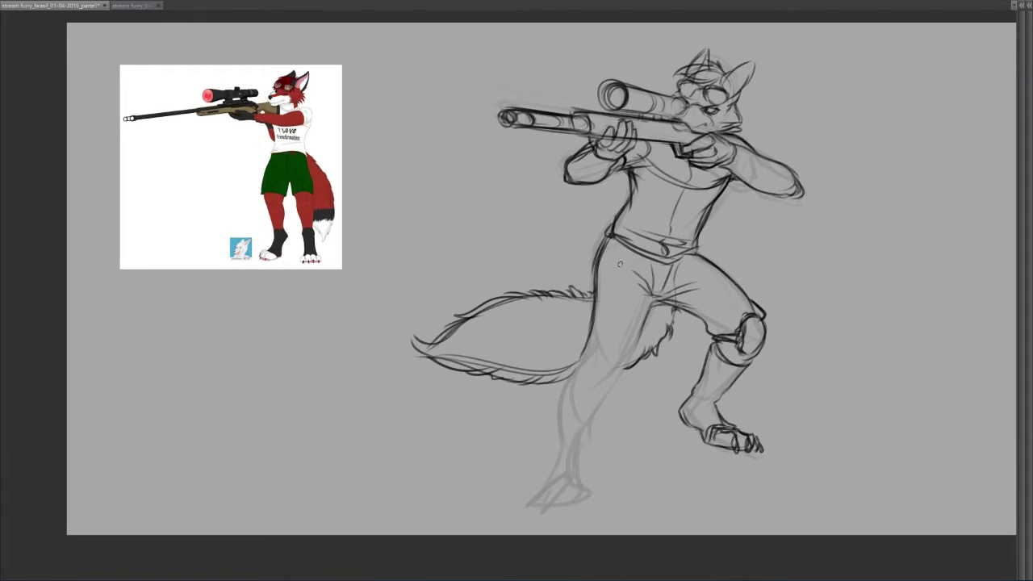
pyautogui.moveTo(612, 337)
pyautogui.mouseDown()
pyautogui.moveTo(589, 368)
pyautogui.moveTo(604, 381)
pyautogui.moveTo(618, 334)
pyautogui.moveTo(591, 378)
pyautogui.moveTo(582, 350)
pyautogui.moveTo(628, 360)
pyautogui.moveTo(655, 308)
pyautogui.moveTo(623, 333)
pyautogui.moveTo(627, 357)
pyautogui.moveTo(571, 376)
pyautogui.moveTo(610, 393)
pyautogui.moveTo(557, 386)
pyautogui.moveTo(551, 444)
pyautogui.mouseUp()
pyautogui.hotkey('ctrl', 'z')
pyautogui.moveTo(560, 384)
pyautogui.mouseDown()
pyautogui.moveTo(554, 460)
pyautogui.moveTo(580, 454)
pyautogui.moveTo(582, 464)
pyautogui.mouseUp()
pyautogui.moveTo(605, 391)
pyautogui.mouseDown()
pyautogui.moveTo(582, 463)
pyautogui.moveTo(603, 402)
pyautogui.moveTo(581, 360)
pyautogui.moveTo(564, 380)
pyautogui.moveTo(618, 393)
pyautogui.moveTo(605, 396)
pyautogui.moveTo(635, 310)
pyautogui.mouseUp()
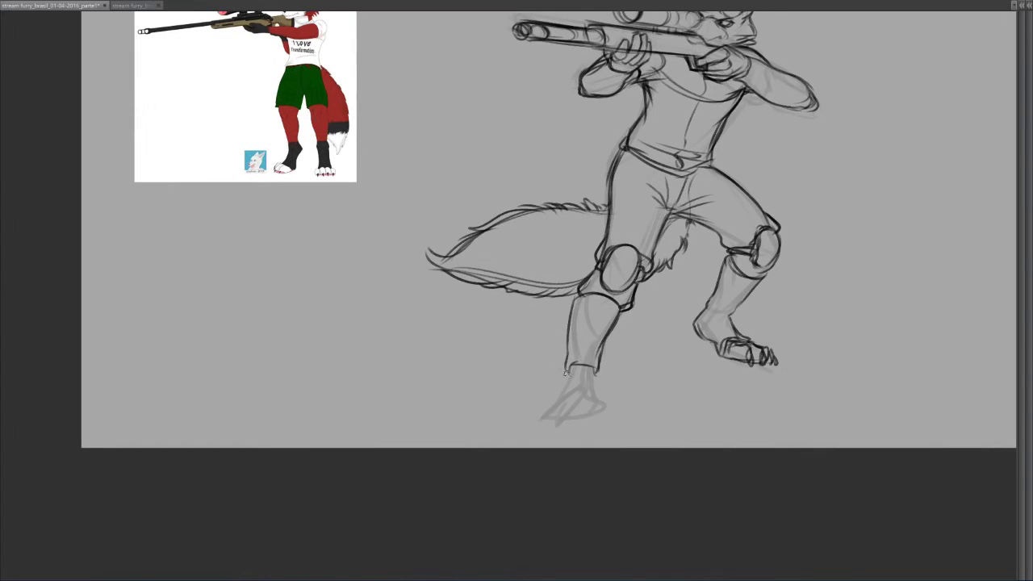
# - Draw the extended leg's ankle cuff and front-facing paw with clawed toes
pyautogui.moveTo(568, 365); pyautogui.dragTo(546, 398)
pyautogui.hotkey('ctrl', 'z')
pyautogui.moveTo(570, 365)
pyautogui.mouseDown()
pyautogui.moveTo(554, 399)
pyautogui.moveTo(602, 403)
pyautogui.moveTo(555, 397)
pyautogui.moveTo(549, 419)
pyautogui.moveTo(574, 393)
pyautogui.mouseUp()
pyautogui.moveTo(559, 417)
pyautogui.mouseDown()
pyautogui.moveTo(585, 405)
pyautogui.moveTo(583, 391)
pyautogui.moveTo(578, 419)
pyautogui.moveTo(596, 411)
pyautogui.moveTo(594, 392)
pyautogui.moveTo(598, 419)
pyautogui.moveTo(602, 403)
pyautogui.moveTo(584, 422)
pyautogui.moveTo(565, 410)
pyautogui.moveTo(566, 427)
pyautogui.moveTo(561, 406)
pyautogui.moveTo(549, 416)
pyautogui.moveTo(554, 404)
pyautogui.moveTo(546, 418)
pyautogui.moveTo(597, 409)
pyautogui.moveTo(601, 419)
pyautogui.moveTo(600, 402)
pyautogui.moveTo(565, 388)
pyautogui.moveTo(601, 392)
pyautogui.moveTo(562, 382)
pyautogui.mouseUp()
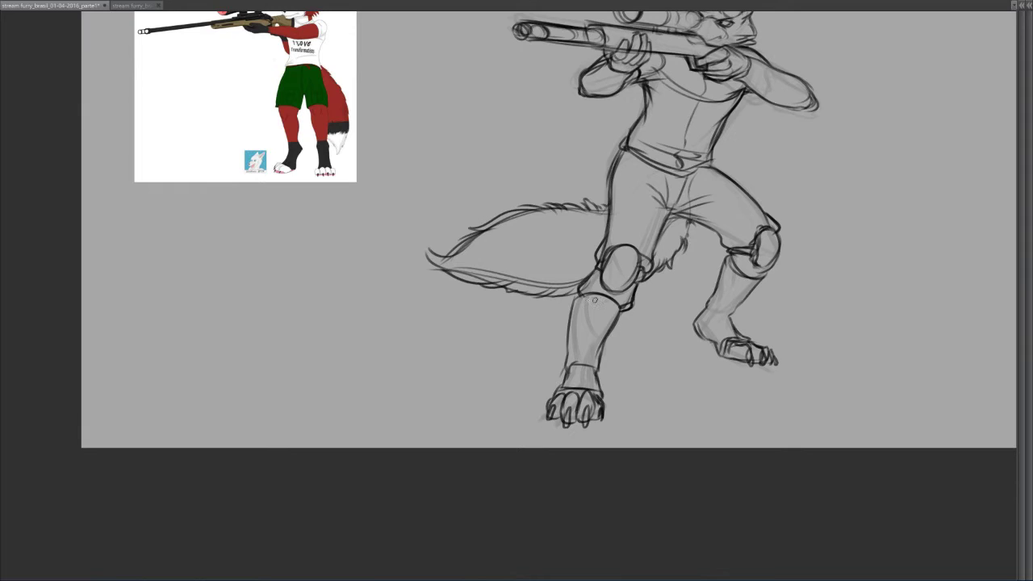
# - Draw a boxy pouch with a flap hanging from the belt at the extended leg's hip
pyautogui.moveTo(595, 301)
pyautogui.mouseDown()
pyautogui.moveTo(518, 353)
pyautogui.moveTo(525, 379)
pyautogui.mouseUp()
pyautogui.moveTo(591, 202); pyautogui.dragTo(616, 225)
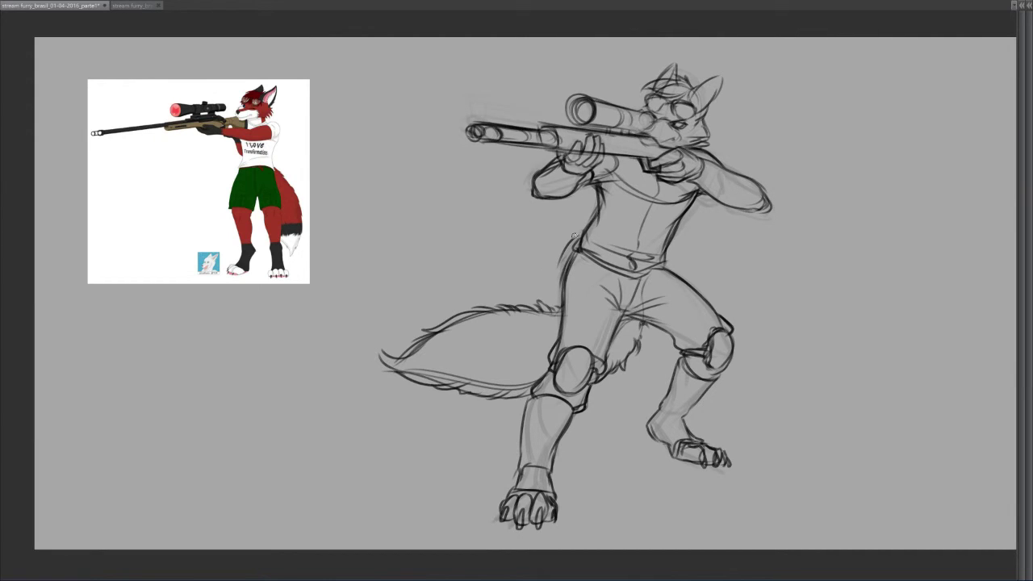
pyautogui.moveTo(559, 269)
pyautogui.mouseDown()
pyautogui.moveTo(576, 277)
pyautogui.moveTo(576, 237)
pyautogui.mouseUp()
pyautogui.moveTo(569, 272)
pyautogui.mouseDown()
pyautogui.moveTo(578, 238)
pyautogui.moveTo(589, 242)
pyautogui.moveTo(574, 278)
pyautogui.moveTo(556, 265)
pyautogui.moveTo(591, 239)
pyautogui.moveTo(585, 254)
pyautogui.moveTo(565, 253)
pyautogui.moveTo(592, 231)
pyautogui.moveTo(613, 268)
pyautogui.mouseUp()
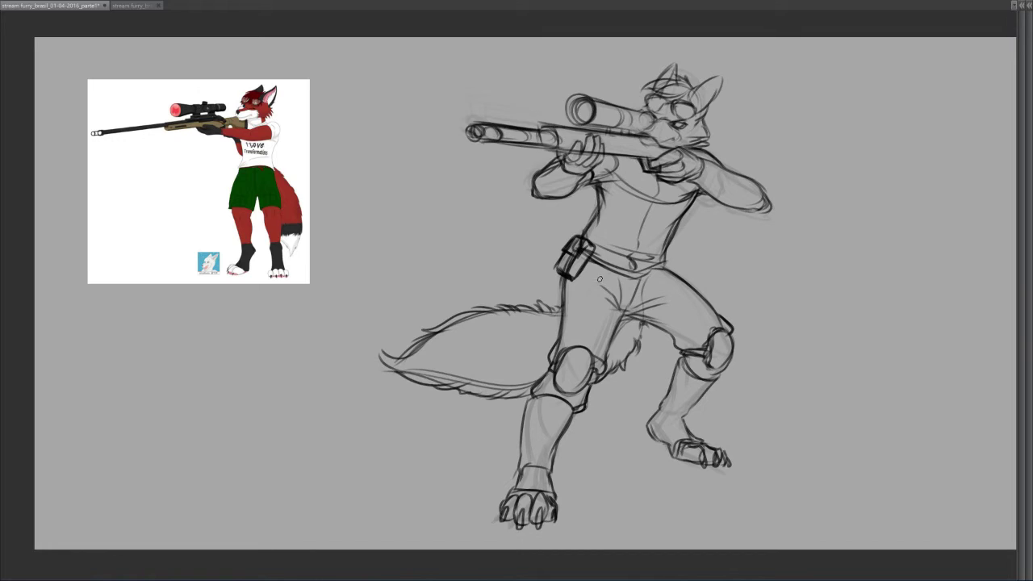
# - Add trouser seam lines running along both thighs from the waist toward the knee pads
pyautogui.moveTo(596, 265); pyautogui.dragTo(571, 345)
pyautogui.moveTo(590, 268); pyautogui.dragTo(565, 346)
pyautogui.moveTo(652, 271); pyautogui.dragTo(728, 312)
pyautogui.hotkey('ctrl', 'z')
pyautogui.moveTo(665, 278); pyautogui.dragTo(723, 325)
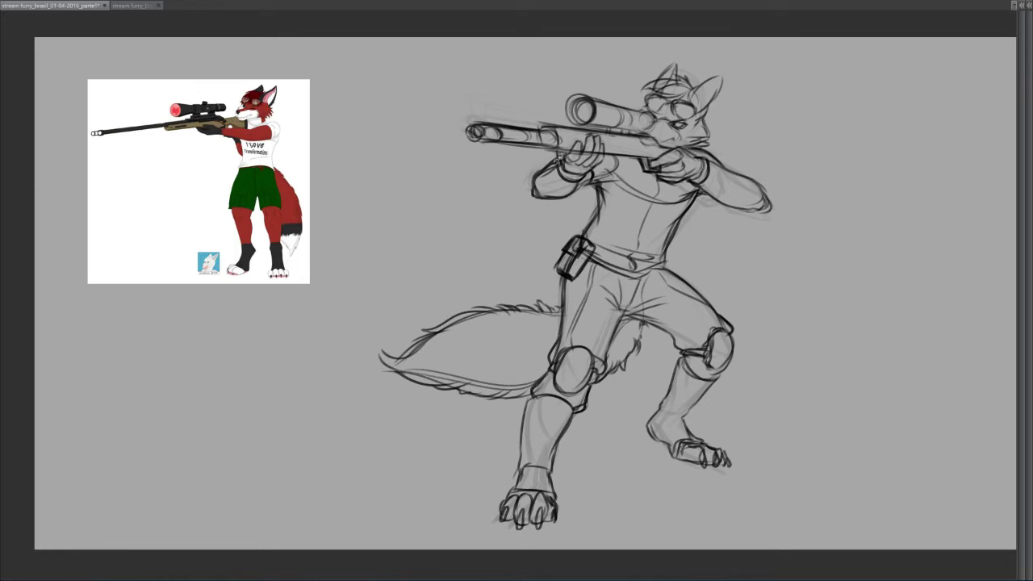
# - Rework the scope with a dark lens ring, tapered tube, mounts and eyepiece, and touch up the snout and rifle body beside it
pyautogui.moveTo(624, 131); pyautogui.dragTo(621, 151)
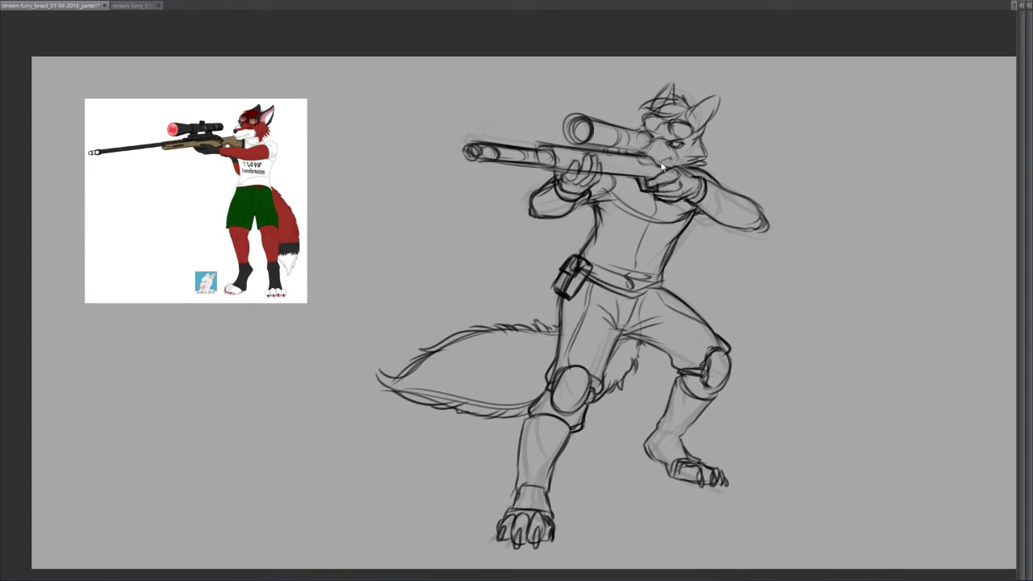
pyautogui.moveTo(660, 157); pyautogui.dragTo(671, 160)
pyautogui.moveTo(583, 117)
pyautogui.mouseDown()
pyautogui.moveTo(608, 131)
pyautogui.moveTo(590, 142)
pyautogui.moveTo(612, 138)
pyautogui.moveTo(586, 140)
pyautogui.moveTo(610, 129)
pyautogui.mouseUp()
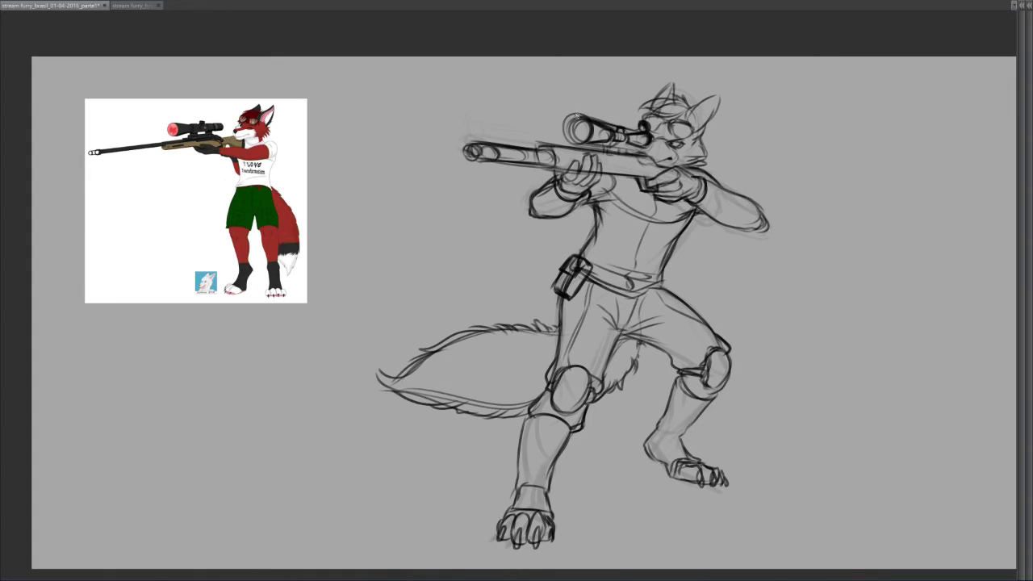
pyautogui.moveTo(576, 132)
pyautogui.mouseDown()
pyautogui.moveTo(585, 141)
pyautogui.moveTo(575, 134)
pyautogui.mouseUp()
pyautogui.moveTo(615, 149); pyautogui.dragTo(604, 138)
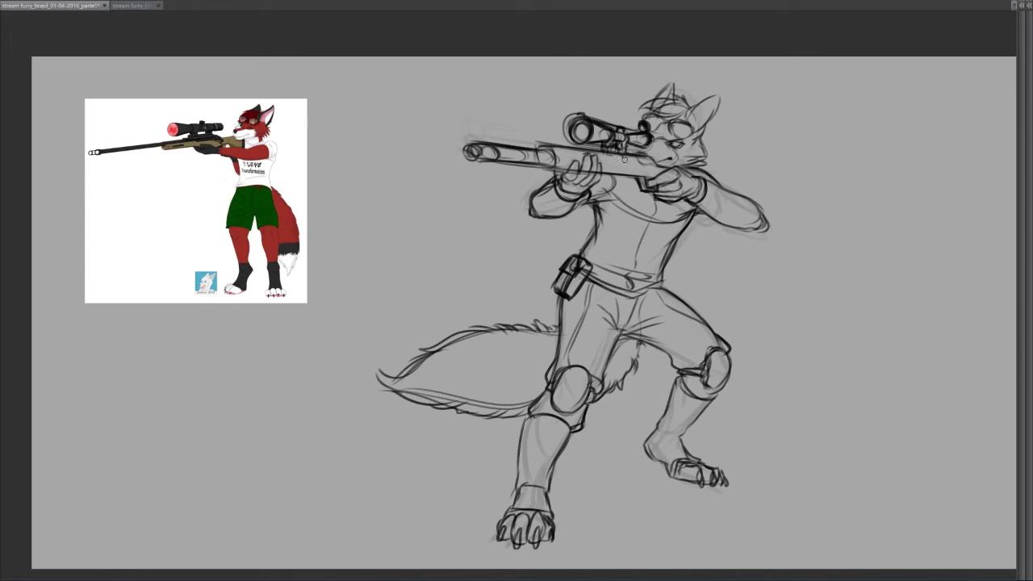
pyautogui.moveTo(622, 159)
pyautogui.mouseDown()
pyautogui.moveTo(626, 173)
pyautogui.moveTo(658, 174)
pyautogui.mouseUp()
# - Add crisscross lacing down the bent leg's shin and draw lengthwise panel lines on the extended leg's shin
pyautogui.moveTo(689, 396)
pyautogui.mouseDown()
pyautogui.moveTo(671, 434)
pyautogui.moveTo(678, 462)
pyautogui.mouseUp()
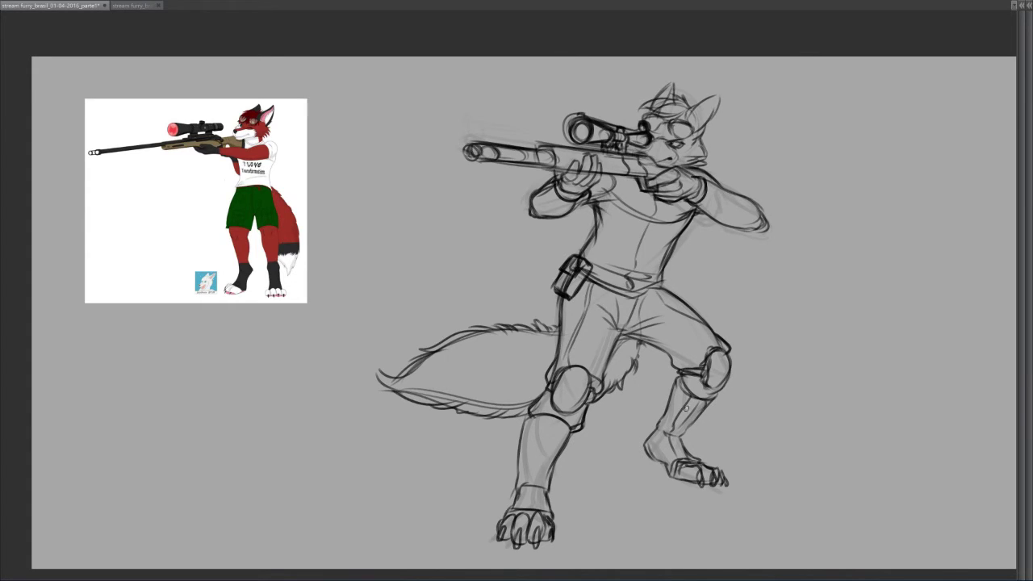
pyautogui.moveTo(684, 401)
pyautogui.mouseDown()
pyautogui.moveTo(701, 412)
pyautogui.moveTo(687, 429)
pyautogui.moveTo(679, 425)
pyautogui.moveTo(689, 428)
pyautogui.moveTo(707, 405)
pyautogui.mouseUp()
pyautogui.moveTo(528, 419)
pyautogui.mouseDown()
pyautogui.moveTo(551, 336)
pyautogui.moveTo(551, 399)
pyautogui.moveTo(569, 331)
pyautogui.moveTo(568, 389)
pyautogui.mouseUp()
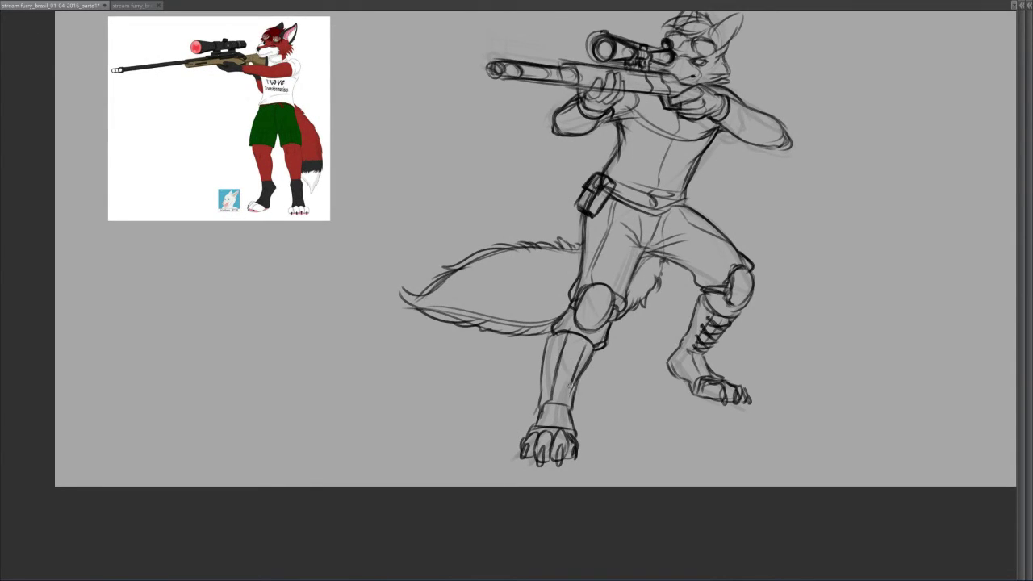
# - Draw crisscross lacing down the front of the extended leg's shin
pyautogui.moveTo(585, 346)
pyautogui.mouseDown()
pyautogui.moveTo(564, 404)
pyautogui.moveTo(565, 340)
pyautogui.moveTo(584, 342)
pyautogui.moveTo(567, 369)
pyautogui.mouseUp()
pyautogui.moveTo(556, 375)
pyautogui.mouseDown()
pyautogui.moveTo(579, 370)
pyautogui.moveTo(573, 389)
pyautogui.moveTo(564, 358)
pyautogui.moveTo(579, 376)
pyautogui.moveTo(581, 357)
pyautogui.mouseUp()
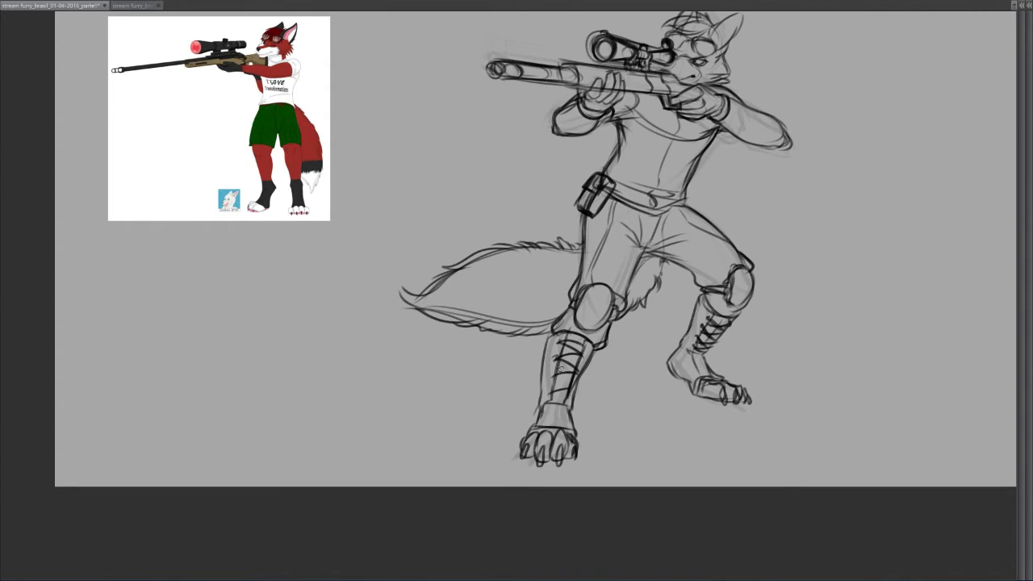
pyautogui.moveTo(557, 365); pyautogui.dragTo(568, 395)
pyautogui.moveTo(561, 361)
pyautogui.mouseDown()
pyautogui.moveTo(573, 353)
pyautogui.moveTo(574, 364)
pyautogui.moveTo(559, 343)
pyautogui.moveTo(584, 350)
pyautogui.moveTo(551, 399)
pyautogui.moveTo(556, 352)
pyautogui.moveTo(571, 382)
pyautogui.moveTo(548, 397)
pyautogui.moveTo(573, 404)
pyautogui.moveTo(574, 421)
pyautogui.mouseUp()
pyautogui.scroll(-2, 566, 334)
pyautogui.scroll(3, 538, 381)
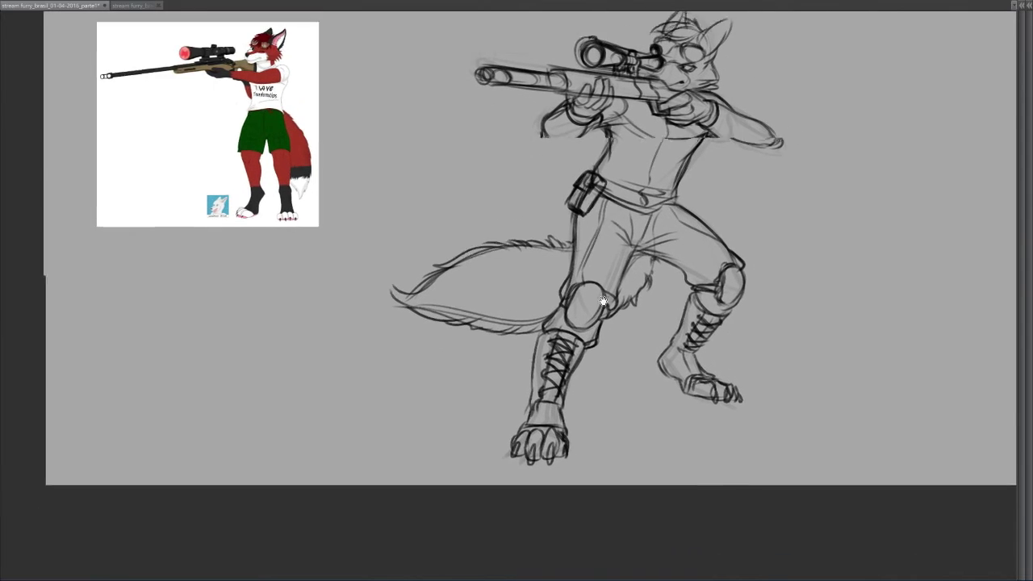
# - Add small rivets around the rims of both knee pads
pyautogui.moveTo(578, 339)
pyautogui.mouseDown()
pyautogui.moveTo(596, 348)
pyautogui.moveTo(564, 353)
pyautogui.mouseUp()
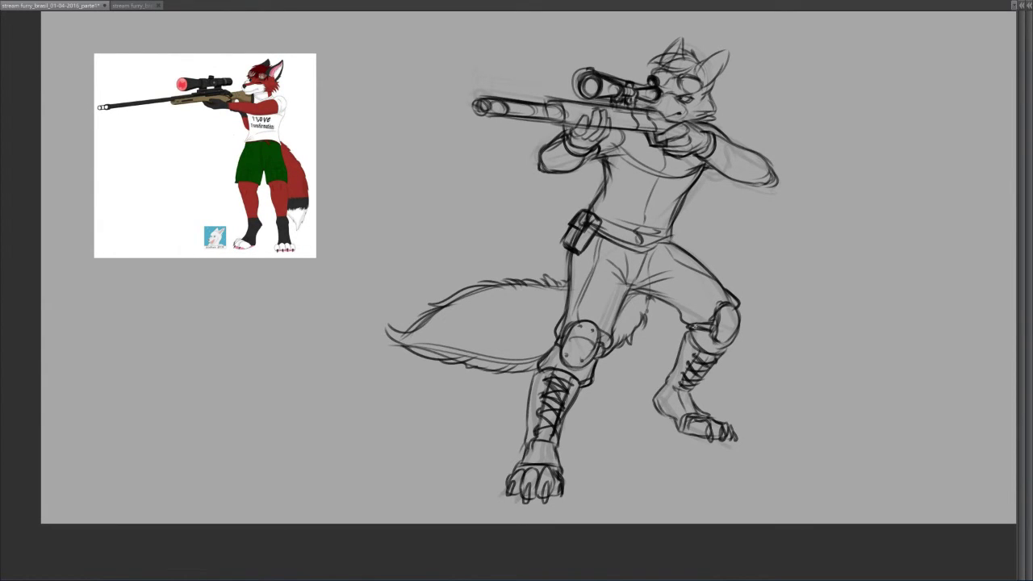
pyautogui.moveTo(725, 327); pyautogui.dragTo(738, 322)
pyautogui.moveTo(621, 126); pyautogui.dragTo(622, 130)
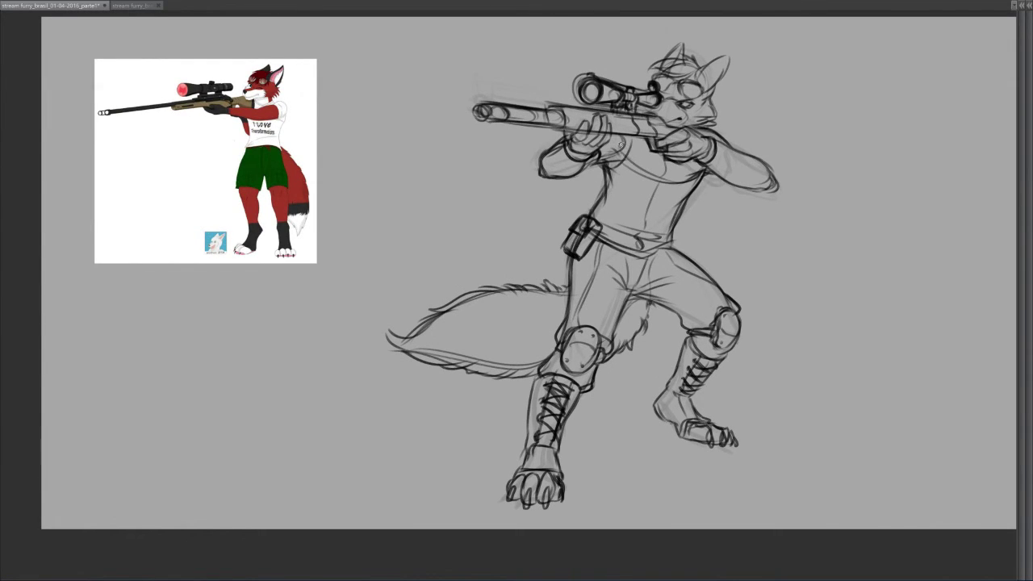
# - Darken the vest's side edges and add shoulder strap buckles and a rectangular front pocket panel
pyautogui.moveTo(625, 142); pyautogui.dragTo(595, 215)
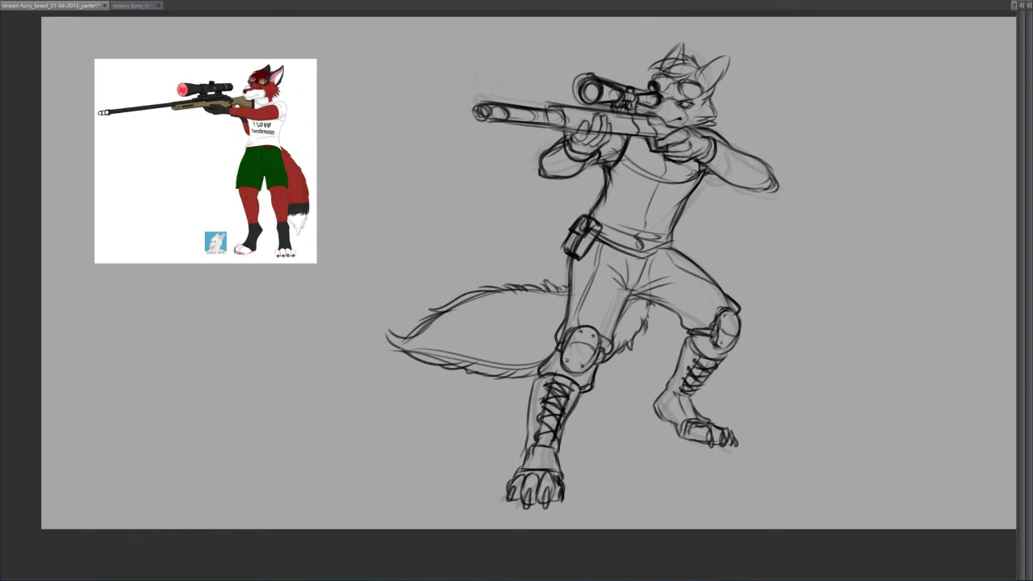
pyautogui.moveTo(700, 170); pyautogui.dragTo(671, 235)
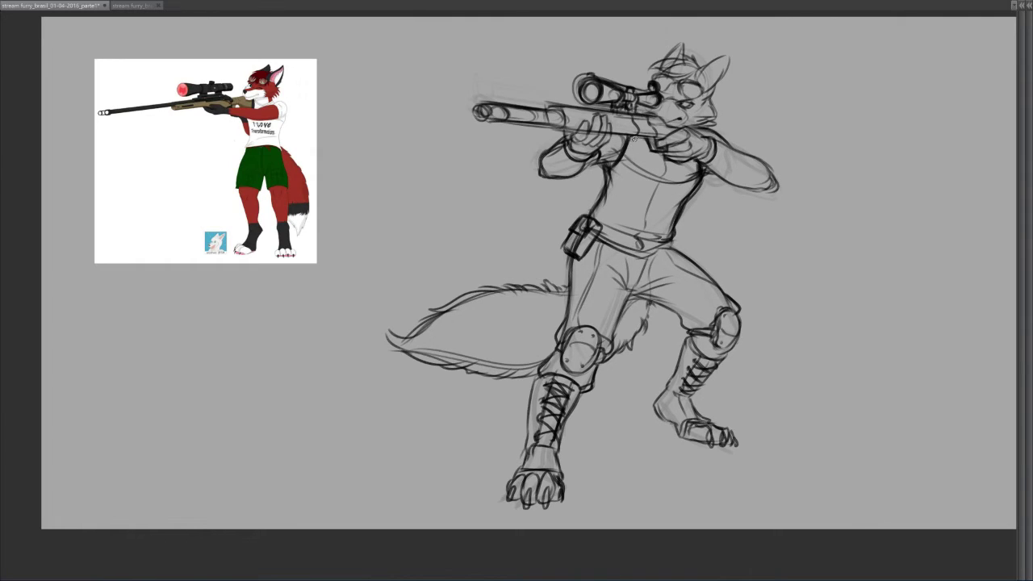
pyautogui.moveTo(635, 138)
pyautogui.mouseDown()
pyautogui.moveTo(636, 159)
pyautogui.moveTo(635, 146)
pyautogui.moveTo(652, 166)
pyautogui.moveTo(653, 151)
pyautogui.moveTo(652, 161)
pyautogui.mouseUp()
pyautogui.moveTo(633, 193)
pyautogui.mouseDown()
pyautogui.moveTo(670, 207)
pyautogui.moveTo(669, 223)
pyautogui.moveTo(608, 218)
pyautogui.moveTo(678, 209)
pyautogui.moveTo(664, 239)
pyautogui.mouseUp()
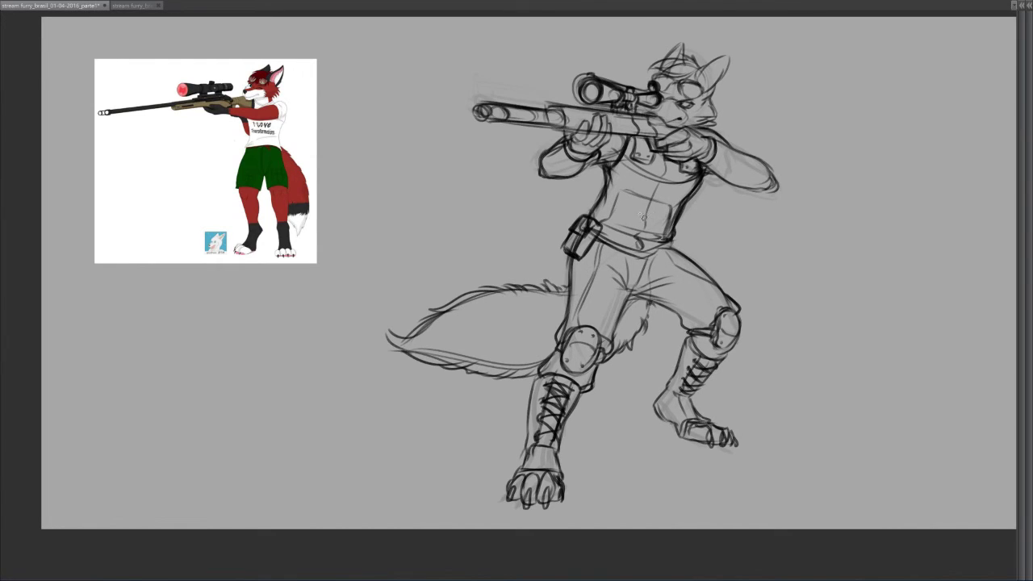
pyautogui.moveTo(623, 195); pyautogui.dragTo(605, 225)
# - Add fur tufts and touch-up lines along both forearms and darken the goggles on the forehead
pyautogui.moveTo(726, 145)
pyautogui.mouseDown()
pyautogui.moveTo(777, 171)
pyautogui.moveTo(752, 194)
pyautogui.mouseUp()
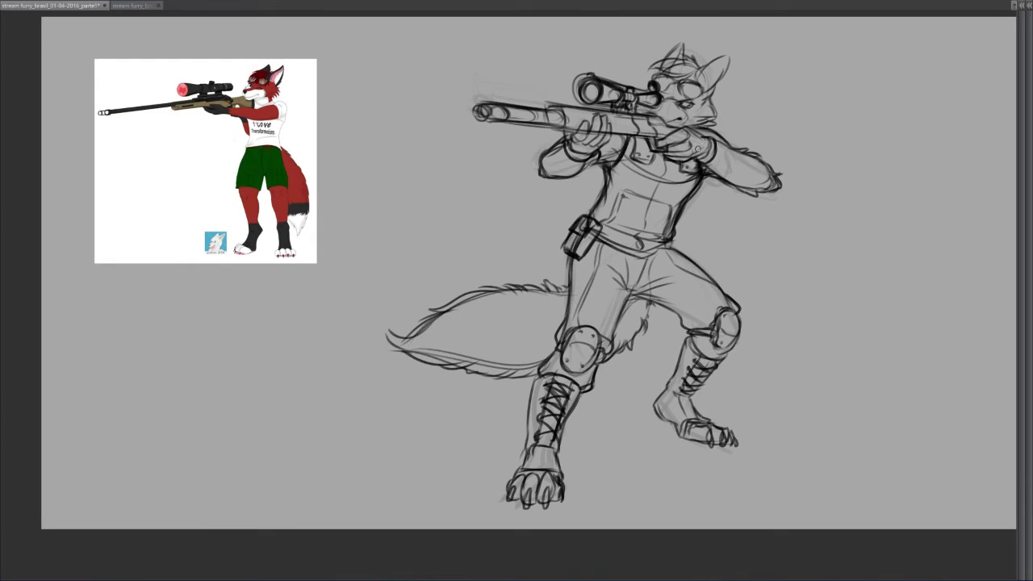
pyautogui.moveTo(563, 143)
pyautogui.mouseDown()
pyautogui.moveTo(549, 147)
pyautogui.moveTo(541, 175)
pyautogui.moveTo(574, 178)
pyautogui.moveTo(591, 158)
pyautogui.mouseUp()
pyautogui.moveTo(680, 81)
pyautogui.mouseDown()
pyautogui.moveTo(684, 98)
pyautogui.moveTo(703, 87)
pyautogui.moveTo(670, 78)
pyautogui.moveTo(682, 87)
pyautogui.mouseUp()
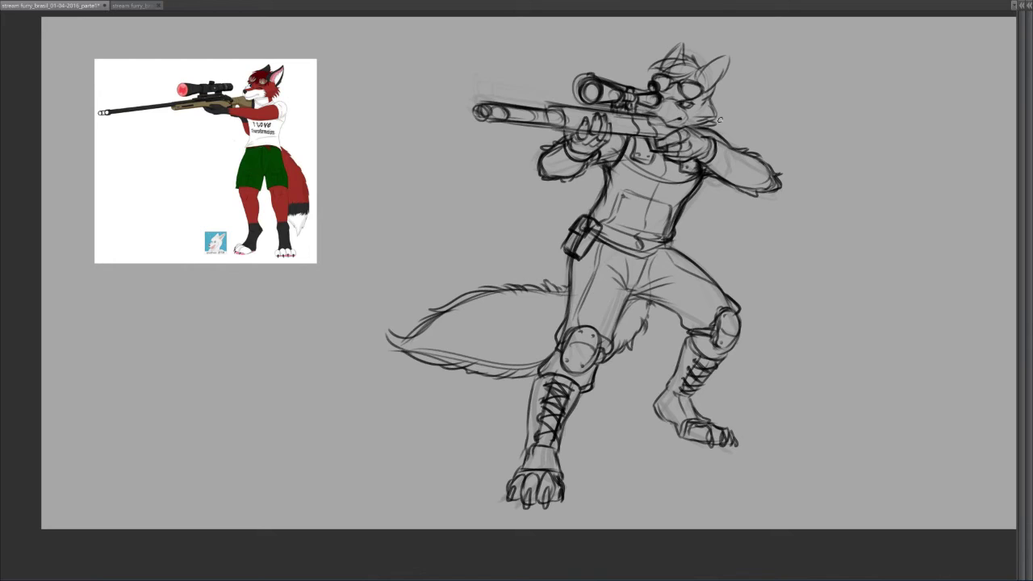
# - Draw the shoulder line behind the trigger arm, undo it and redraw it with darker strokes
pyautogui.moveTo(700, 132); pyautogui.dragTo(743, 143)
pyautogui.hotkey('ctrl', 'z')
pyautogui.hotkey('ctrl', 'z')
pyautogui.hotkey('ctrl', 'z')
pyautogui.moveTo(739, 145); pyautogui.dragTo(728, 140)
# - Add a front sight at the rifle's muzzle and a second tube running beneath the barrel to the supporting hand
pyautogui.moveTo(491, 113); pyautogui.dragTo(501, 111)
pyautogui.moveTo(493, 98)
pyautogui.mouseDown()
pyautogui.moveTo(508, 106)
pyautogui.moveTo(477, 112)
pyautogui.moveTo(496, 119)
pyautogui.mouseUp()
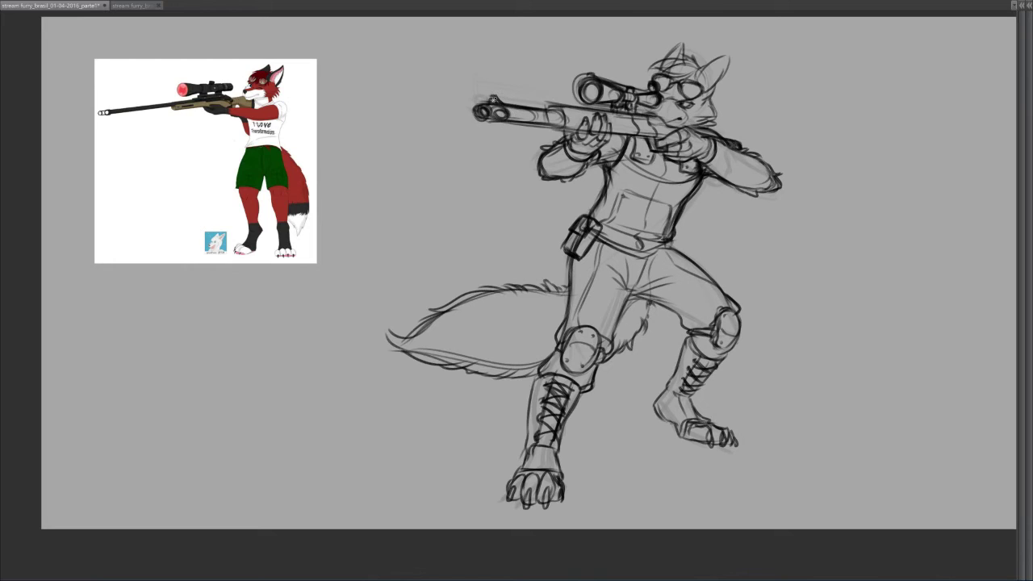
pyautogui.moveTo(505, 121); pyautogui.dragTo(566, 136)
pyautogui.hotkey('ctrl', 'z')
pyautogui.moveTo(507, 121); pyautogui.dragTo(509, 129)
pyautogui.moveTo(510, 129)
pyautogui.mouseDown()
pyautogui.moveTo(570, 133)
pyautogui.moveTo(526, 128)
pyautogui.moveTo(526, 109)
pyautogui.moveTo(545, 128)
pyautogui.moveTo(561, 109)
pyautogui.moveTo(591, 125)
pyautogui.mouseUp()
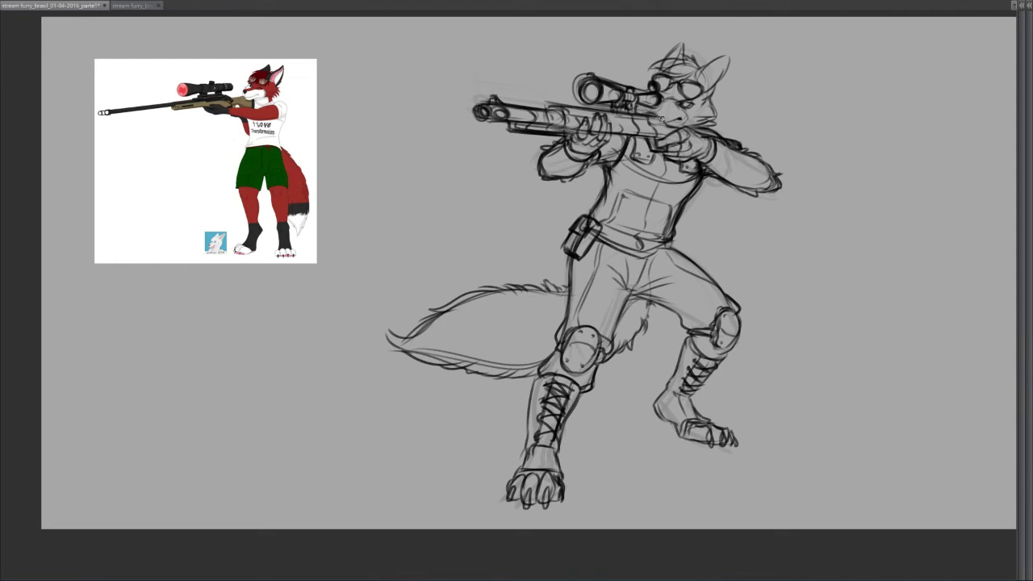
pyautogui.moveTo(661, 119); pyautogui.dragTo(677, 126)
# - Sketch a separate rifle study with a boxy barrel, stock, front sight and scope in the empty area beside the character's torso
pyautogui.moveTo(690, 201); pyautogui.dragTo(677, 216)
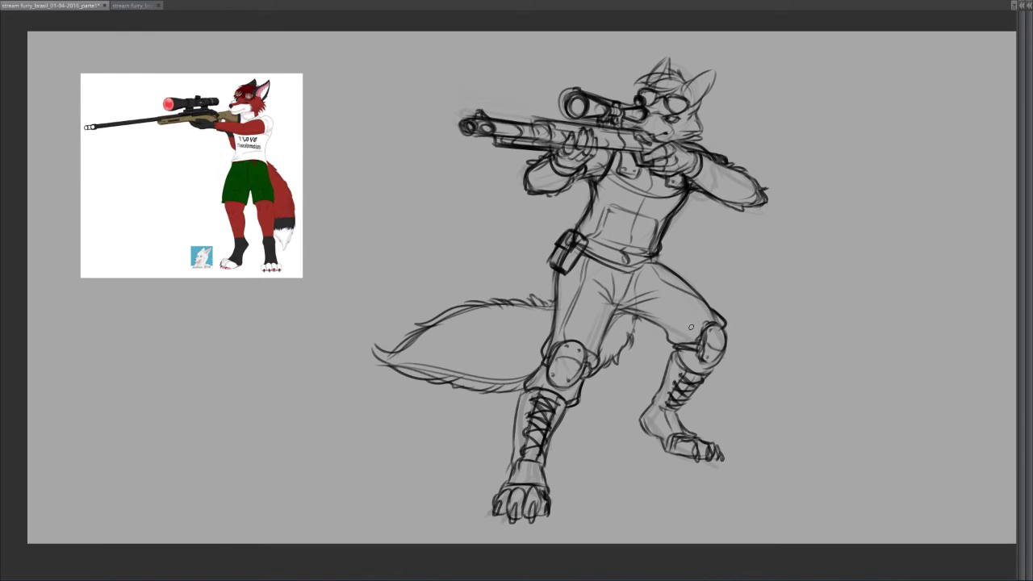
pyautogui.moveTo(614, 164)
pyautogui.mouseDown()
pyautogui.moveTo(616, 154)
pyautogui.moveTo(620, 182)
pyautogui.moveTo(606, 185)
pyautogui.mouseUp()
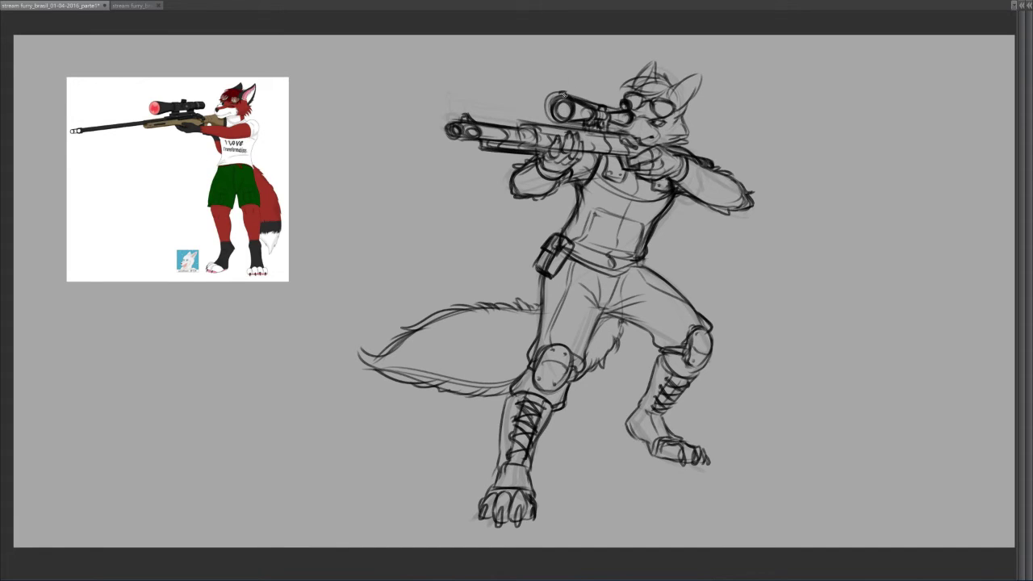
pyautogui.moveTo(502, 118)
pyautogui.mouseDown()
pyautogui.moveTo(539, 137)
pyautogui.moveTo(546, 128)
pyautogui.mouseUp()
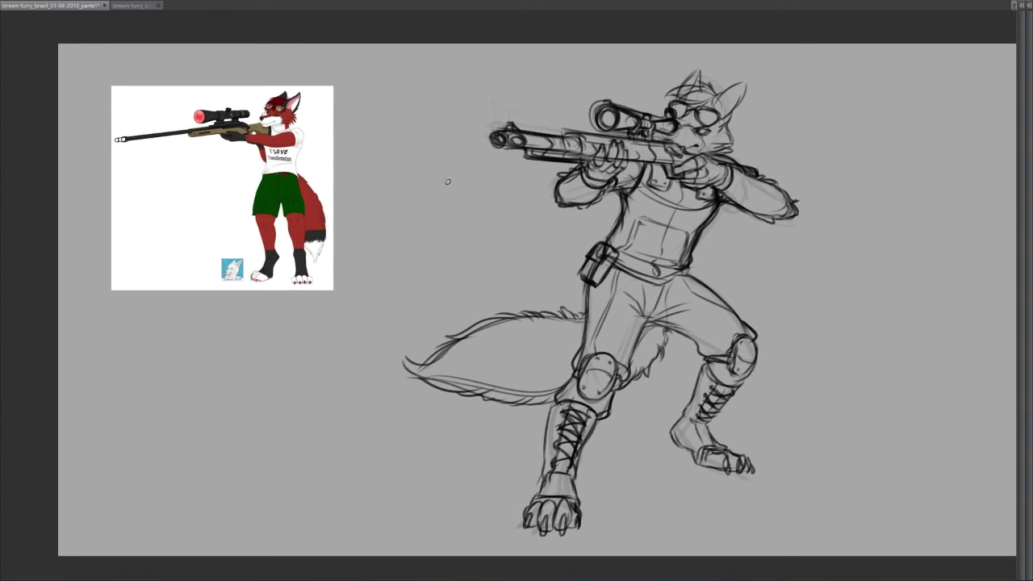
pyautogui.moveTo(501, 218)
pyautogui.mouseDown()
pyautogui.moveTo(521, 225)
pyautogui.moveTo(405, 202)
pyautogui.moveTo(497, 207)
pyautogui.mouseUp()
pyautogui.hotkey('ctrl', 'z')
pyautogui.moveTo(419, 201); pyautogui.dragTo(536, 210)
pyautogui.moveTo(392, 207)
pyautogui.mouseDown()
pyautogui.moveTo(416, 221)
pyautogui.moveTo(403, 221)
pyautogui.moveTo(501, 219)
pyautogui.mouseUp()
pyautogui.hotkey('ctrl', 'z')
pyautogui.moveTo(415, 222)
pyautogui.mouseDown()
pyautogui.moveTo(519, 226)
pyautogui.moveTo(393, 222)
pyautogui.moveTo(425, 225)
pyautogui.moveTo(404, 201)
pyautogui.moveTo(492, 226)
pyautogui.mouseUp()
pyautogui.moveTo(401, 198)
pyautogui.mouseDown()
pyautogui.moveTo(520, 211)
pyautogui.moveTo(500, 209)
pyautogui.moveTo(516, 226)
pyautogui.mouseUp()
pyautogui.moveTo(518, 218); pyautogui.dragTo(505, 225)
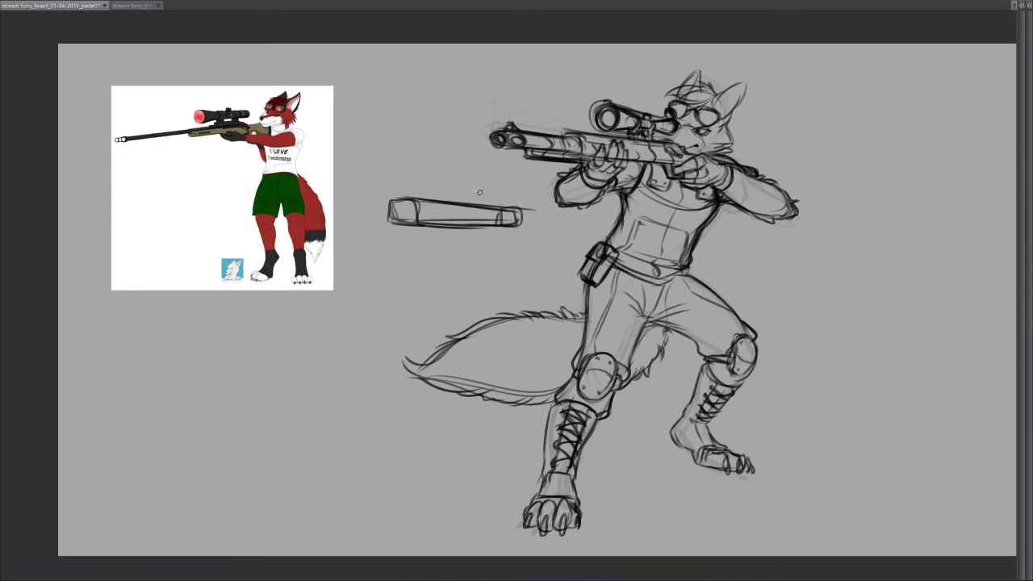
pyautogui.moveTo(397, 220)
pyautogui.mouseDown()
pyautogui.moveTo(481, 210)
pyautogui.moveTo(532, 235)
pyautogui.moveTo(540, 213)
pyautogui.moveTo(543, 237)
pyautogui.moveTo(526, 212)
pyautogui.moveTo(545, 217)
pyautogui.moveTo(531, 243)
pyautogui.moveTo(547, 214)
pyautogui.moveTo(566, 224)
pyautogui.moveTo(546, 239)
pyautogui.moveTo(583, 253)
pyautogui.moveTo(586, 225)
pyautogui.moveTo(572, 223)
pyautogui.moveTo(595, 241)
pyautogui.moveTo(588, 226)
pyautogui.moveTo(568, 225)
pyautogui.moveTo(582, 251)
pyautogui.moveTo(588, 222)
pyautogui.mouseUp()
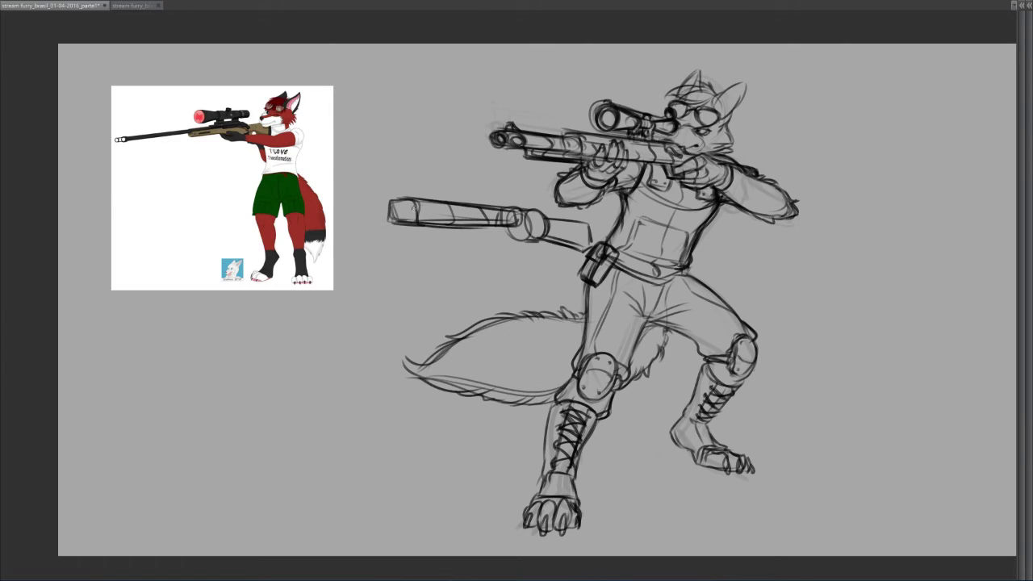
pyautogui.moveTo(409, 197)
pyautogui.mouseDown()
pyautogui.moveTo(462, 185)
pyautogui.moveTo(457, 199)
pyautogui.moveTo(517, 202)
pyautogui.moveTo(489, 199)
pyautogui.mouseUp()
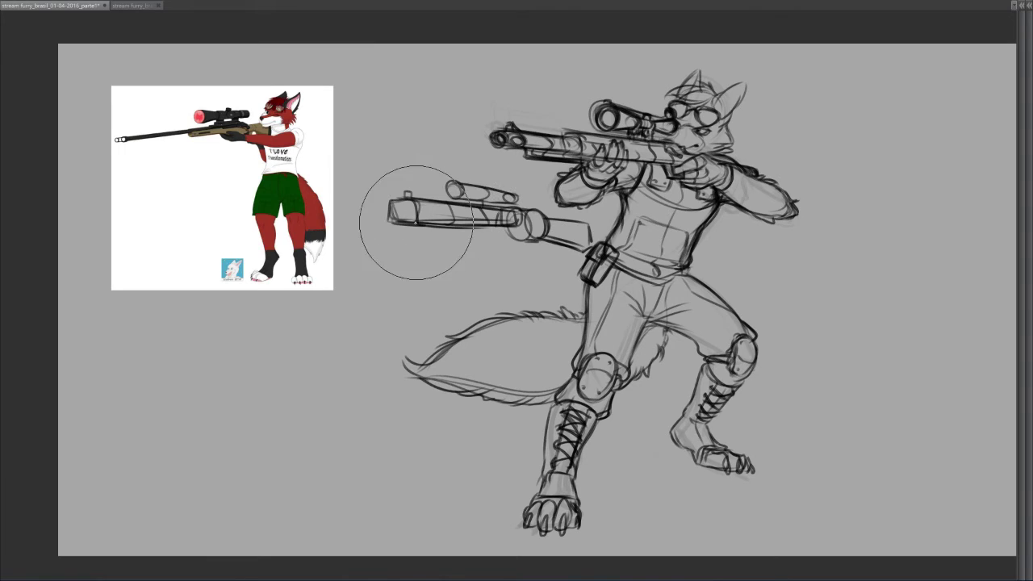
# - Erase the separate rifle study beside the character's torso
pyautogui.moveTo(411, 208)
pyautogui.mouseDown()
pyautogui.moveTo(446, 242)
pyautogui.moveTo(481, 218)
pyautogui.moveTo(500, 242)
pyautogui.moveTo(488, 234)
pyautogui.moveTo(521, 235)
pyautogui.mouseUp()
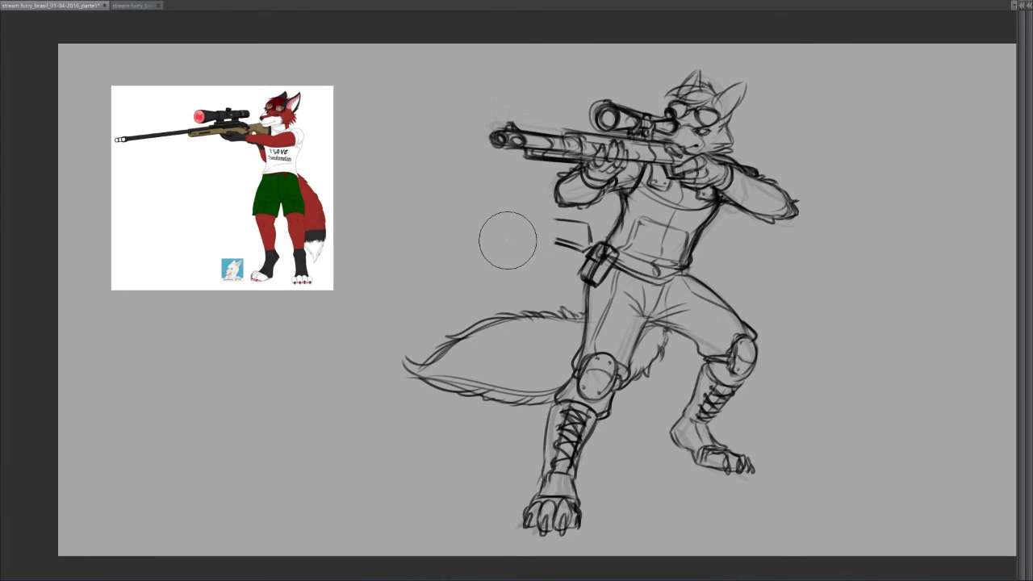
pyautogui.moveTo(532, 272)
pyautogui.mouseDown()
pyautogui.moveTo(554, 235)
pyautogui.moveTo(577, 233)
pyautogui.moveTo(562, 242)
pyautogui.moveTo(541, 223)
pyautogui.mouseUp()
# - Shade the front of the belt pouch dark
pyautogui.press('b')
pyautogui.moveTo(607, 207); pyautogui.dragTo(610, 196)
pyautogui.rightClick(574, 189)
pyautogui.click(539, 184)
pyautogui.click(566, 216)
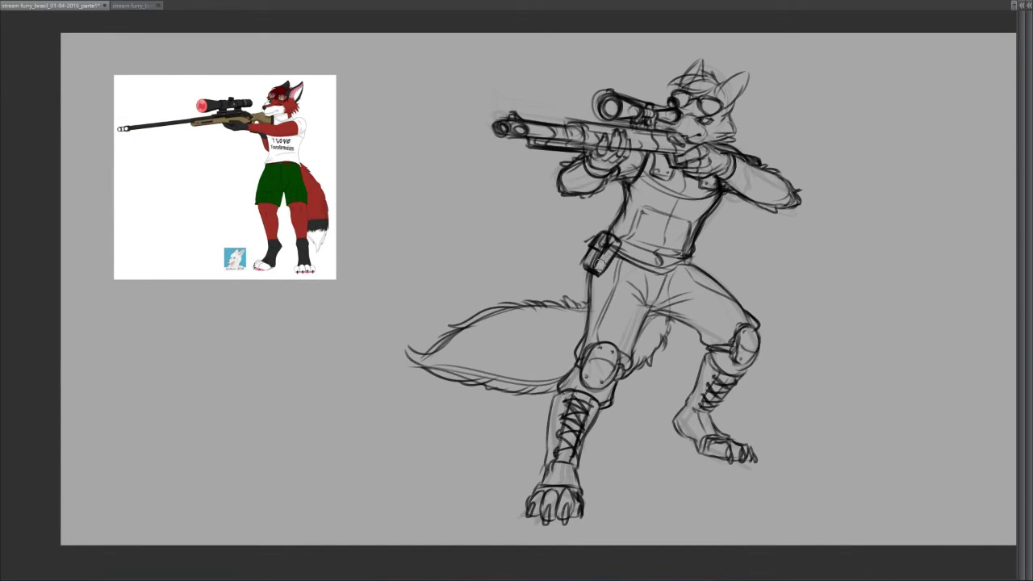
pyautogui.moveTo(603, 261)
pyautogui.mouseDown()
pyautogui.moveTo(612, 247)
pyautogui.moveTo(603, 256)
pyautogui.mouseUp()
pyautogui.moveTo(655, 144)
pyautogui.mouseDown()
pyautogui.moveTo(621, 147)
pyautogui.moveTo(611, 171)
pyautogui.mouseUp()
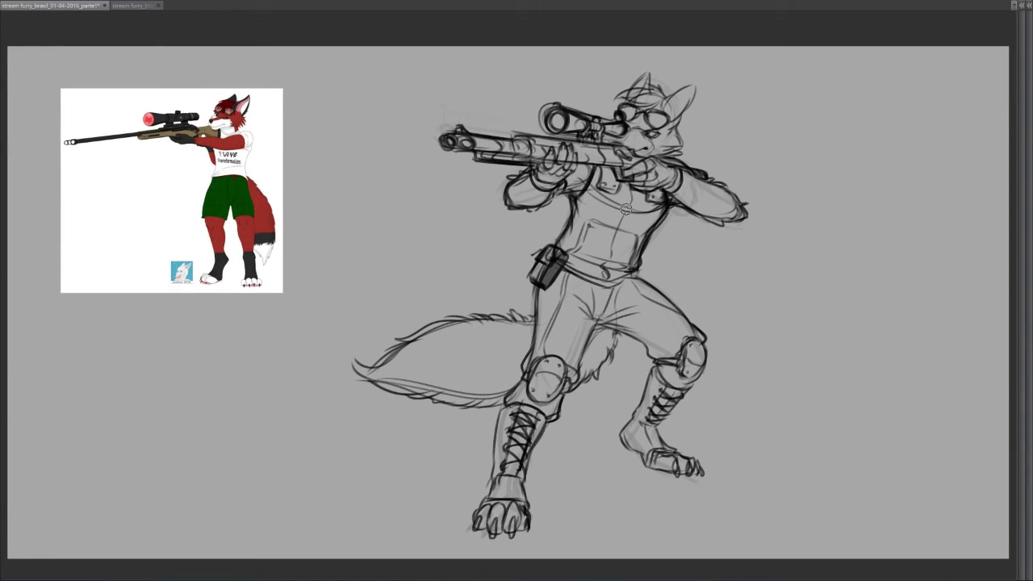
pyautogui.moveTo(654, 178); pyautogui.dragTo(641, 171)
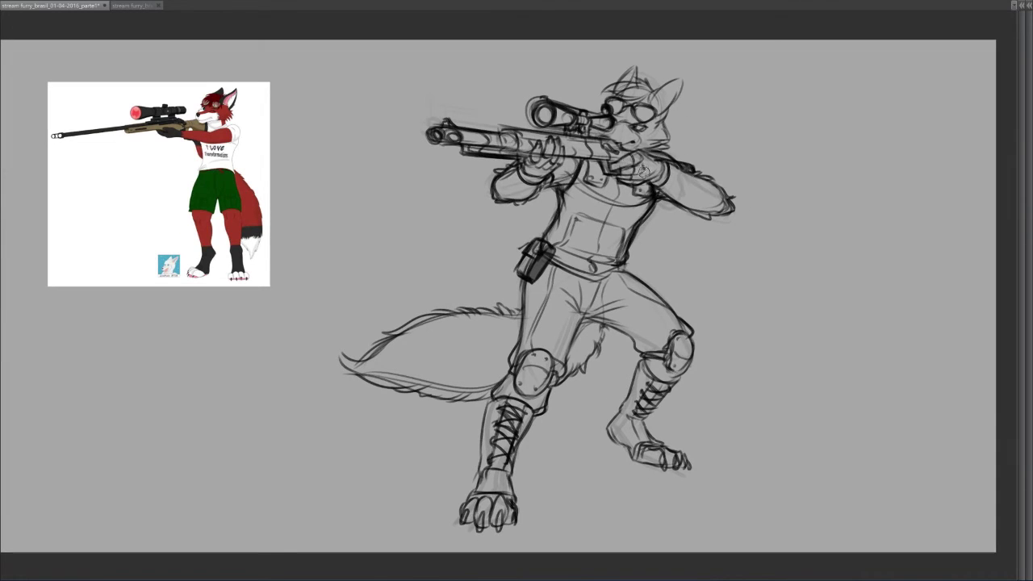
pyautogui.moveTo(681, 214); pyautogui.dragTo(689, 225)
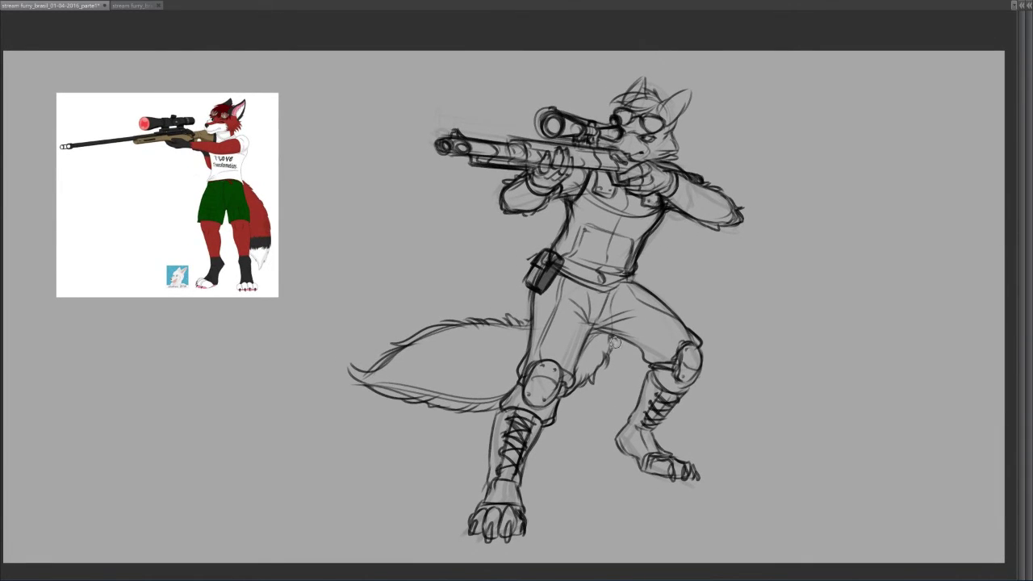
# - Bring the hidden interface panels back into view
pyautogui.rightClick(641, 296)
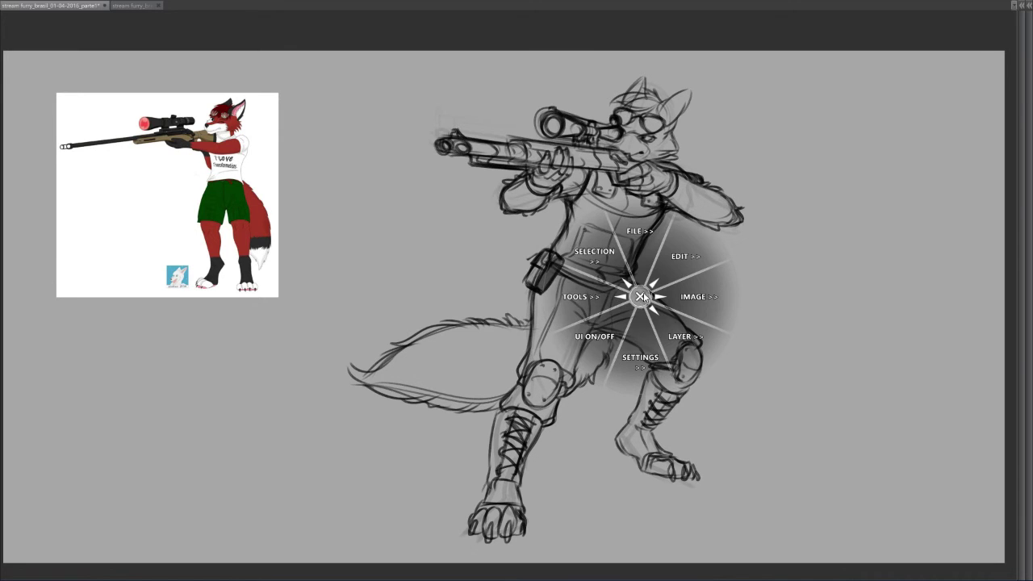
pyautogui.click(643, 296)
pyautogui.rightClick(691, 287)
pyautogui.click(692, 286)
pyautogui.press('Tab')
# - Clear the faded rough from Layer 25 and set the layer's opacity to 100%
pyautogui.click(948, 266)
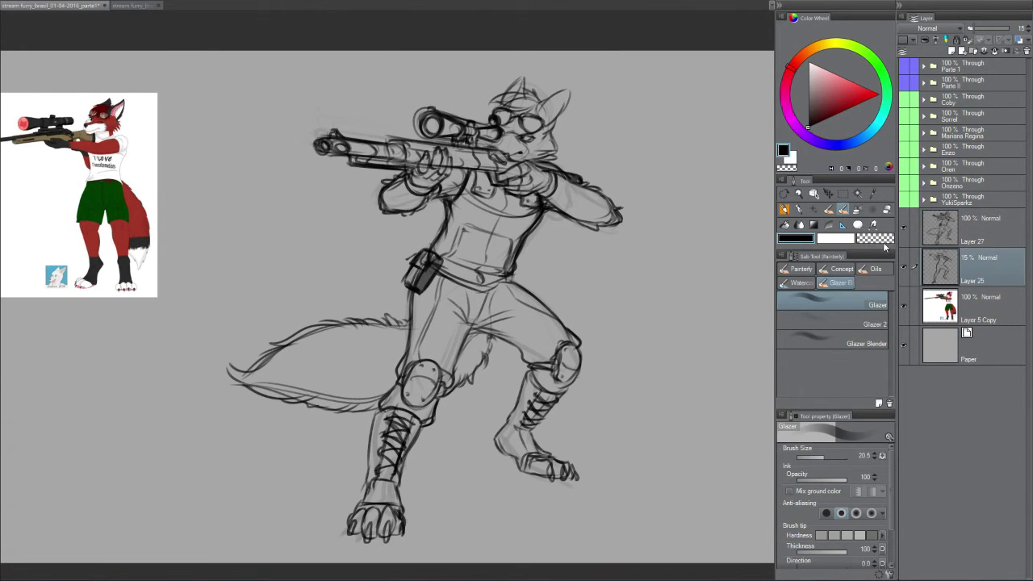
pyautogui.rightClick(938, 265)
pyautogui.click(953, 263)
pyautogui.middleClick(735, 235)
pyautogui.click(773, 267)
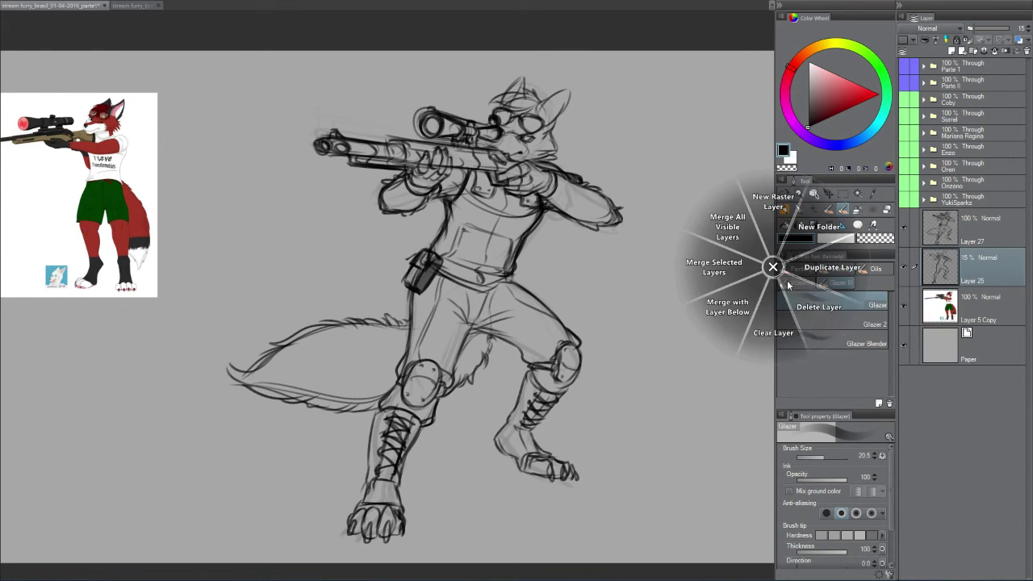
pyautogui.click(775, 324)
pyautogui.click(991, 30)
pyautogui.moveTo(993, 33); pyautogui.dragTo(1011, 32)
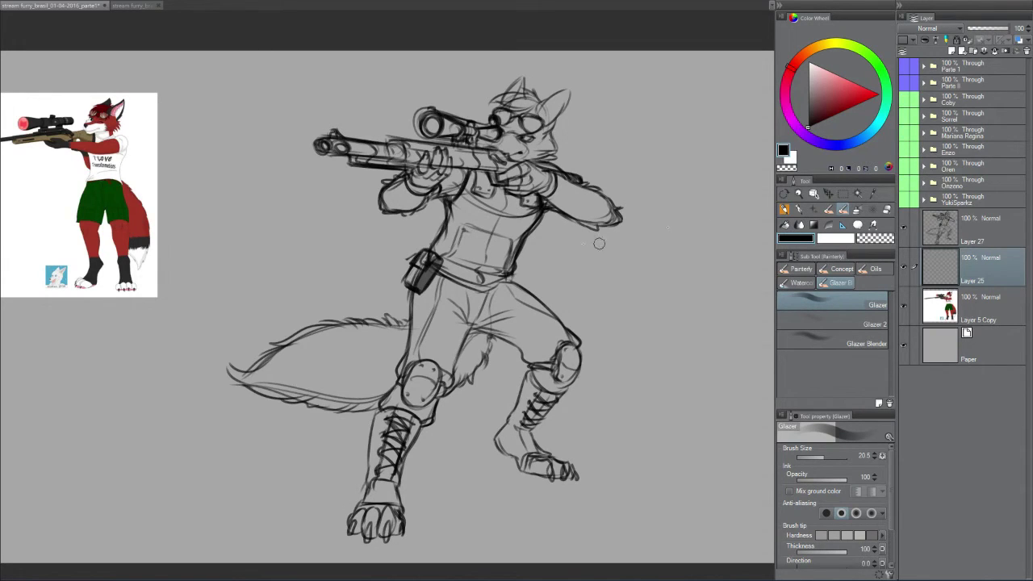
# - Block in a flat grey base over the vest, trousers and bent leg with the Glazer brush at size 42.5
pyautogui.press(']')
pyautogui.press(']')
pyautogui.press(']')
pyautogui.moveTo(426, 289)
pyautogui.mouseDown()
pyautogui.moveTo(428, 251)
pyautogui.moveTo(464, 220)
pyautogui.moveTo(459, 195)
pyautogui.moveTo(473, 179)
pyautogui.moveTo(508, 234)
pyautogui.moveTo(494, 282)
pyautogui.moveTo(477, 257)
pyautogui.moveTo(443, 292)
pyautogui.moveTo(403, 403)
pyautogui.moveTo(395, 400)
pyautogui.moveTo(420, 407)
pyautogui.moveTo(438, 373)
pyautogui.moveTo(452, 378)
pyautogui.moveTo(473, 356)
pyautogui.moveTo(460, 294)
pyautogui.moveTo(521, 343)
pyautogui.moveTo(508, 291)
pyautogui.moveTo(549, 333)
pyautogui.moveTo(524, 355)
pyautogui.moveTo(545, 363)
pyautogui.moveTo(565, 341)
pyautogui.moveTo(561, 372)
pyautogui.moveTo(545, 379)
pyautogui.moveTo(551, 372)
pyautogui.mouseUp()
pyautogui.moveTo(535, 377)
pyautogui.mouseDown()
pyautogui.moveTo(533, 408)
pyautogui.moveTo(525, 416)
pyautogui.moveTo(537, 388)
pyautogui.moveTo(507, 440)
pyautogui.moveTo(572, 474)
pyautogui.mouseUp()
pyautogui.moveTo(446, 376); pyautogui.dragTo(494, 343)
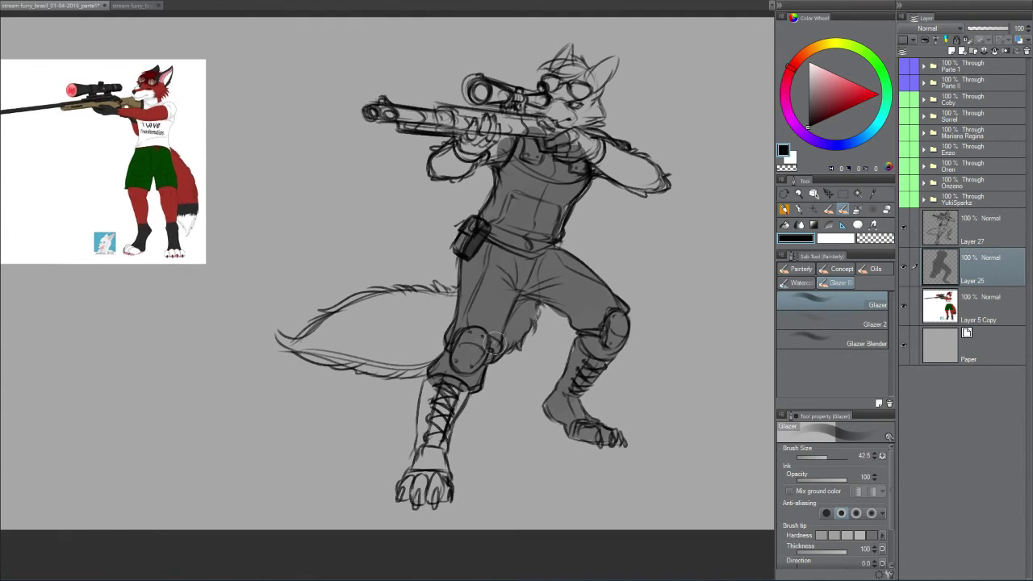
# - Extend the grey base over the extended leg's shin and paw and across the whole tail
pyautogui.moveTo(424, 482)
pyautogui.mouseDown()
pyautogui.moveTo(447, 413)
pyautogui.moveTo(432, 423)
pyautogui.moveTo(432, 392)
pyautogui.moveTo(430, 405)
pyautogui.moveTo(470, 366)
pyautogui.moveTo(445, 356)
pyautogui.moveTo(380, 361)
pyautogui.moveTo(393, 369)
pyautogui.moveTo(301, 345)
pyautogui.moveTo(330, 342)
pyautogui.moveTo(338, 326)
pyautogui.moveTo(325, 327)
pyautogui.moveTo(356, 302)
pyautogui.moveTo(447, 299)
pyautogui.moveTo(445, 331)
pyautogui.moveTo(433, 319)
pyautogui.moveTo(357, 341)
pyautogui.moveTo(455, 360)
pyautogui.moveTo(481, 352)
pyautogui.moveTo(476, 287)
pyautogui.moveTo(490, 239)
pyautogui.moveTo(472, 336)
pyautogui.moveTo(480, 325)
pyautogui.moveTo(451, 367)
pyautogui.moveTo(447, 340)
pyautogui.moveTo(462, 321)
pyautogui.moveTo(512, 291)
pyautogui.moveTo(500, 232)
pyautogui.moveTo(556, 221)
pyautogui.moveTo(535, 259)
pyautogui.moveTo(543, 287)
pyautogui.moveTo(549, 235)
pyautogui.moveTo(524, 327)
pyautogui.mouseUp()
pyautogui.rightClick(489, 260)
pyautogui.click(444, 249)
pyautogui.rightClick(542, 269)
pyautogui.click(501, 259)
pyautogui.click(526, 279)
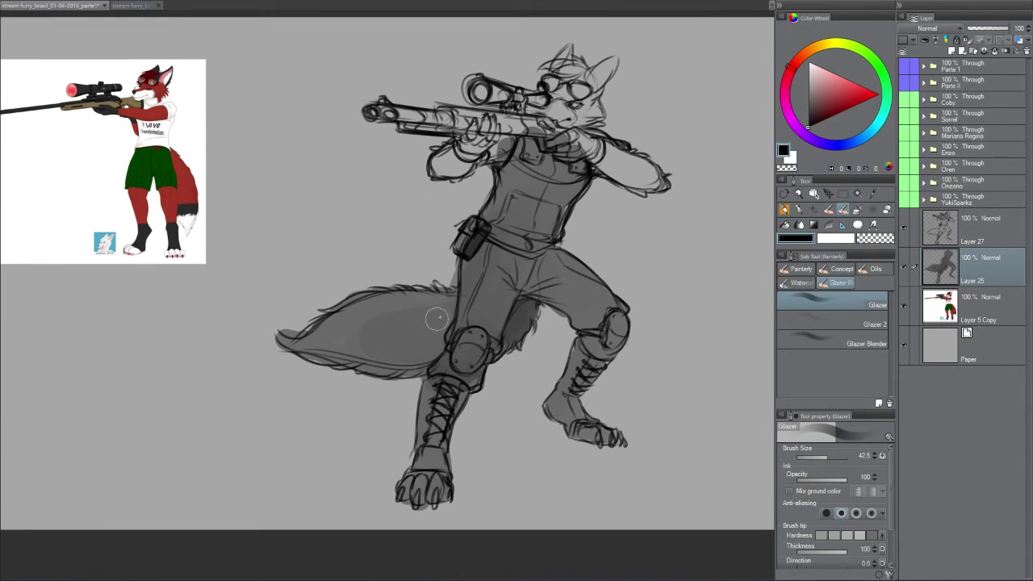
# - Paint a darker shadow along the tail's underside and work over it with the Blend tool
pyautogui.moveTo(331, 350)
pyautogui.mouseDown()
pyautogui.moveTo(427, 337)
pyautogui.moveTo(381, 364)
pyautogui.moveTo(425, 354)
pyautogui.mouseUp()
pyautogui.rightClick(405, 289)
pyautogui.click(370, 287)
pyautogui.click(361, 340)
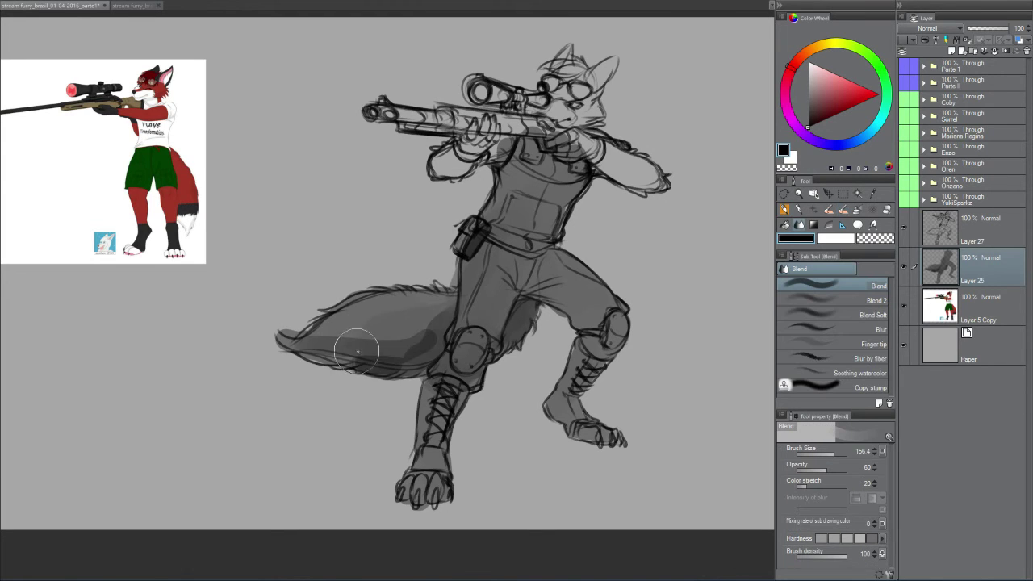
pyautogui.moveTo(349, 356)
pyautogui.mouseDown()
pyautogui.moveTo(402, 361)
pyautogui.moveTo(439, 335)
pyautogui.mouseUp()
pyautogui.press('[')
pyautogui.hotkey('ctrl', 'z')
# - Darken the bent leg's shin and inner thigh and the shaded side of the extended leg with the Glazer brush
pyautogui.press('b')
pyautogui.click(471, 365)
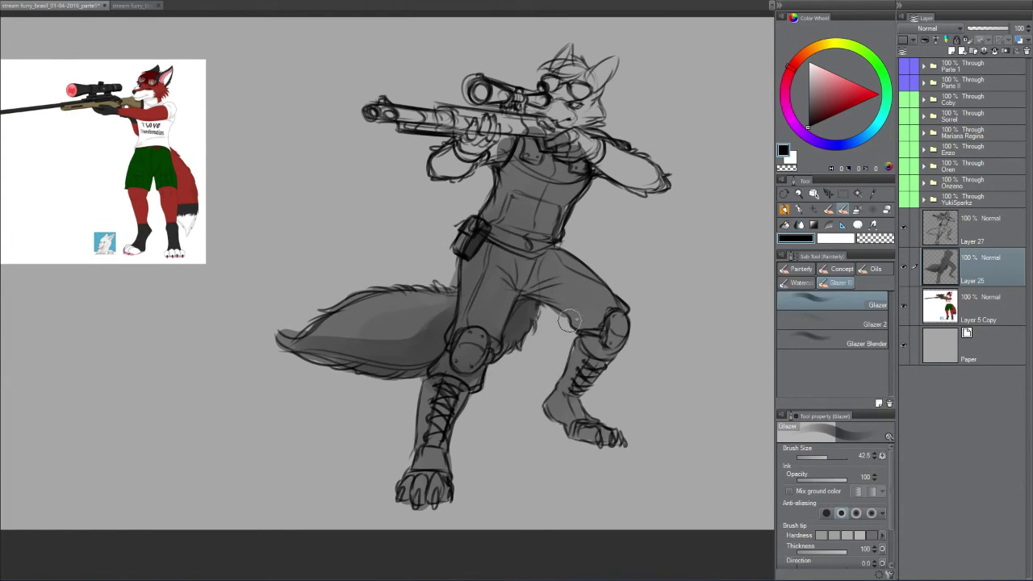
pyautogui.moveTo(569, 322)
pyautogui.mouseDown()
pyautogui.moveTo(602, 332)
pyautogui.moveTo(592, 345)
pyautogui.moveTo(603, 353)
pyautogui.moveTo(585, 346)
pyautogui.moveTo(556, 406)
pyautogui.moveTo(572, 401)
pyautogui.moveTo(587, 344)
pyautogui.moveTo(616, 333)
pyautogui.moveTo(572, 397)
pyautogui.moveTo(576, 388)
pyautogui.moveTo(576, 424)
pyautogui.moveTo(563, 413)
pyautogui.moveTo(579, 430)
pyautogui.moveTo(600, 390)
pyautogui.moveTo(561, 312)
pyautogui.moveTo(562, 349)
pyautogui.moveTo(553, 346)
pyautogui.moveTo(575, 376)
pyautogui.moveTo(565, 393)
pyautogui.moveTo(592, 341)
pyautogui.mouseUp()
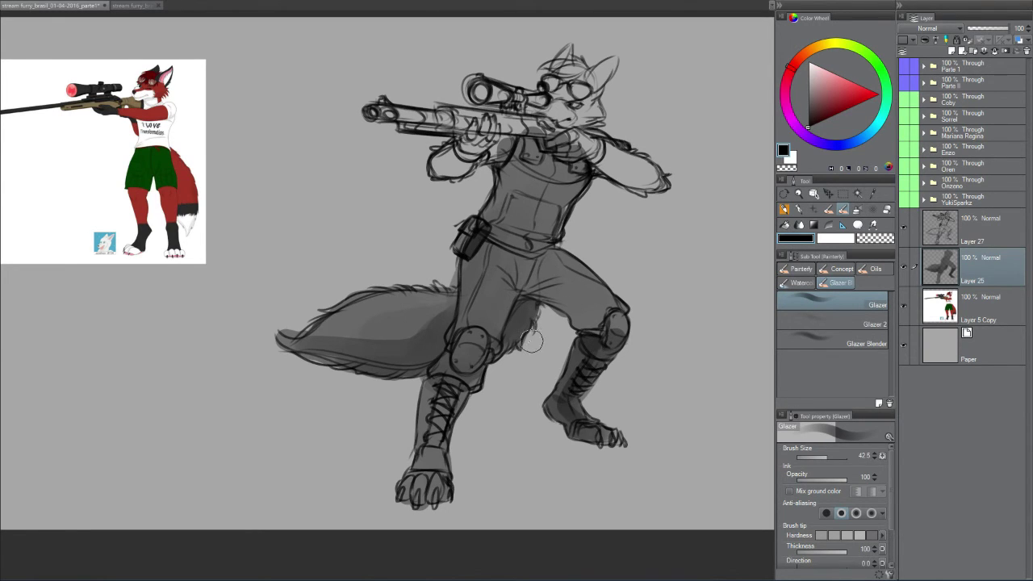
pyautogui.moveTo(537, 292)
pyautogui.mouseDown()
pyautogui.moveTo(582, 328)
pyautogui.moveTo(616, 336)
pyautogui.mouseUp()
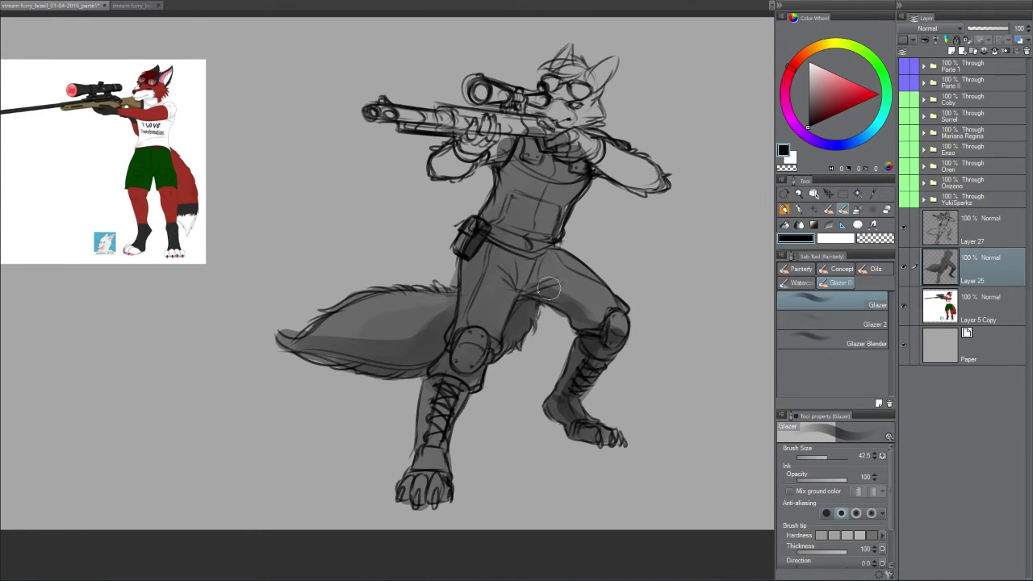
pyautogui.moveTo(421, 426)
pyautogui.mouseDown()
pyautogui.moveTo(449, 406)
pyautogui.moveTo(443, 501)
pyautogui.mouseUp()
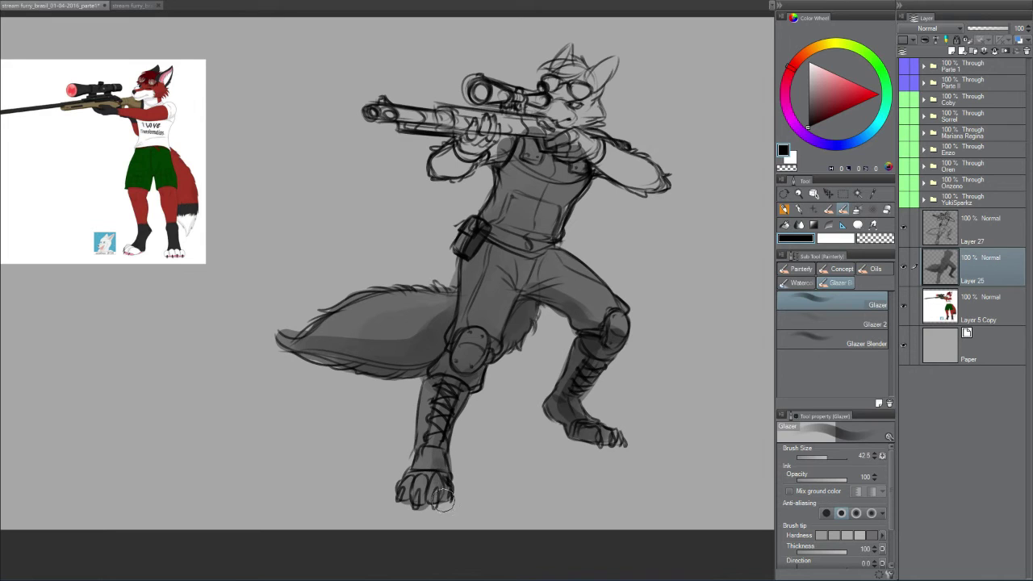
pyautogui.moveTo(473, 387); pyautogui.dragTo(513, 334)
# - Soften the shading on the bent leg's knee, boot and upper thigh with the Blend tool at size 75
pyautogui.rightClick(528, 310)
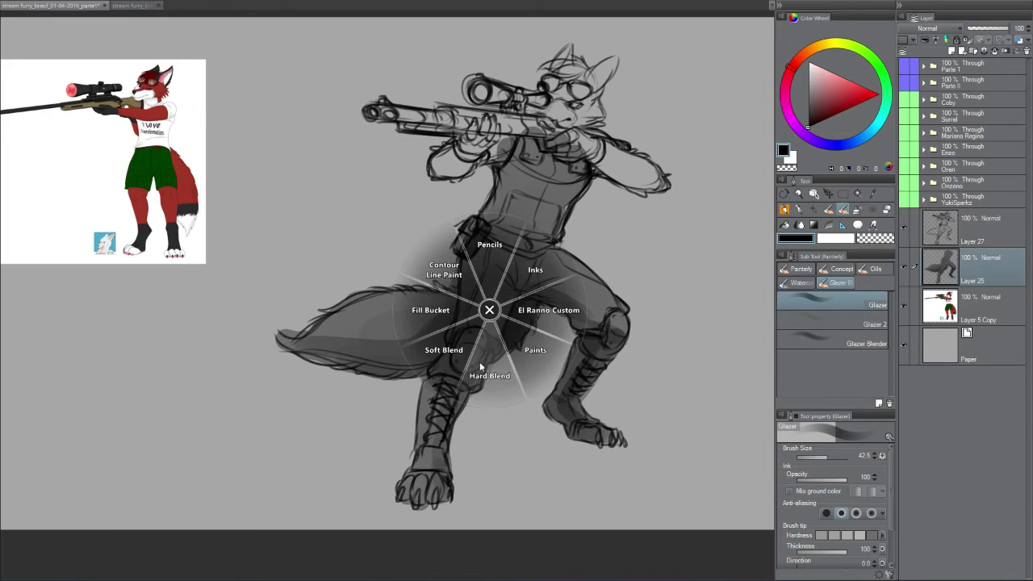
pyautogui.click(486, 370)
pyautogui.press('[')
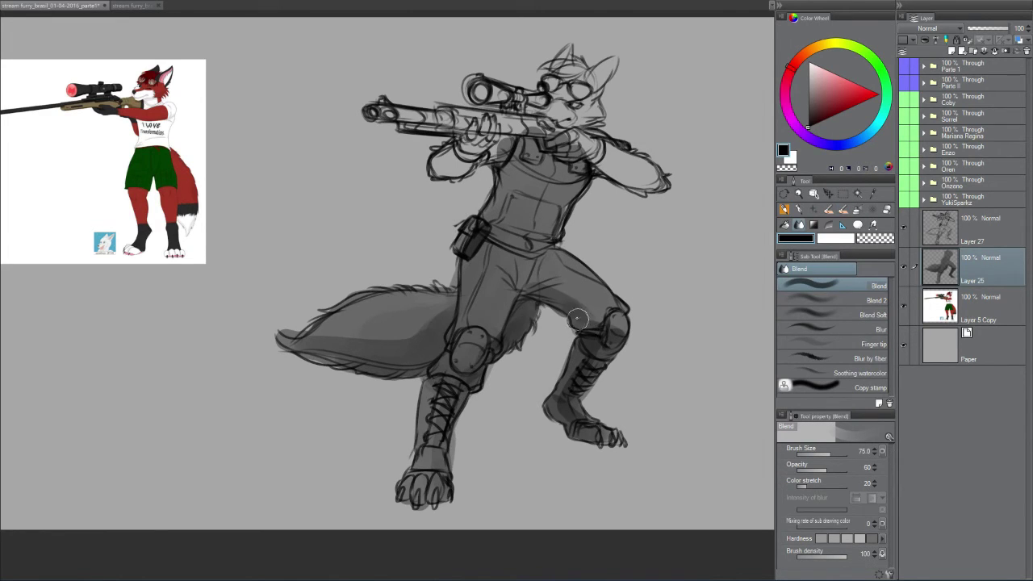
pyautogui.moveTo(577, 320); pyautogui.dragTo(596, 332)
pyautogui.moveTo(568, 407)
pyautogui.mouseDown()
pyautogui.moveTo(583, 413)
pyautogui.moveTo(576, 418)
pyautogui.mouseUp()
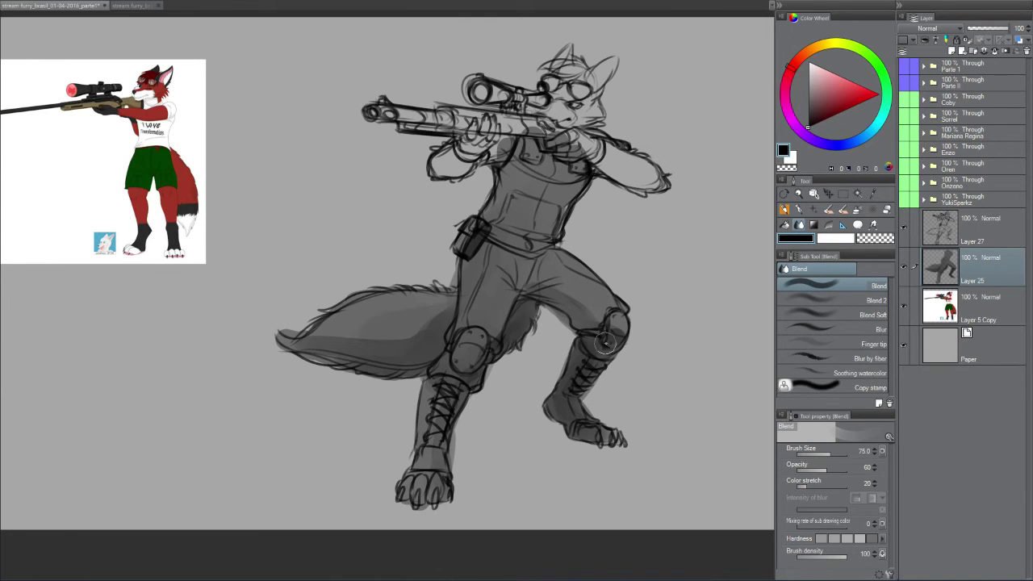
pyautogui.moveTo(606, 345); pyautogui.dragTo(617, 352)
pyautogui.moveTo(525, 260); pyautogui.dragTo(538, 269)
# - Return to the Glazer brush and block in the grey base over the head, ears and firing arm
pyautogui.rightClick(544, 218)
pyautogui.click(503, 218)
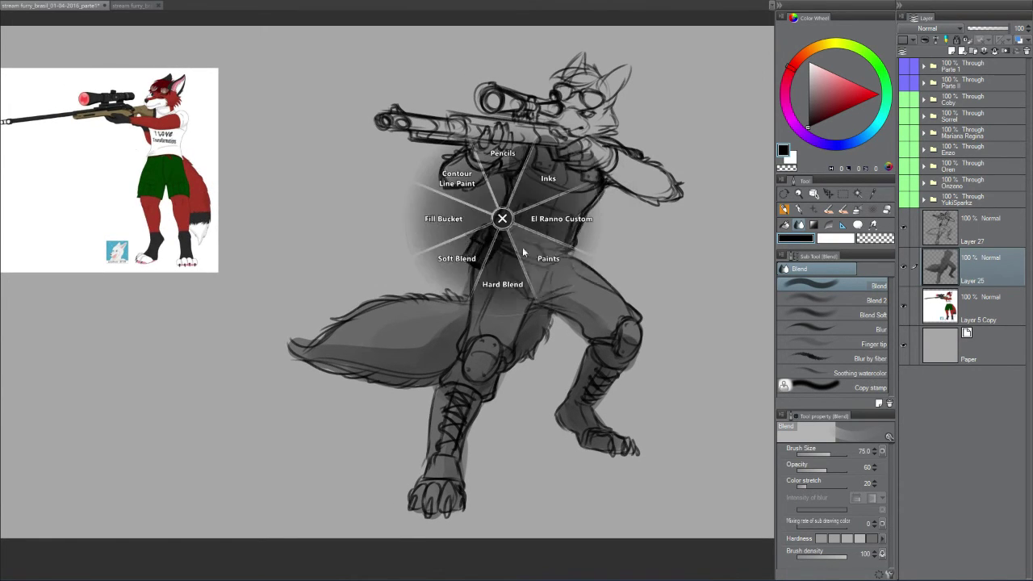
pyautogui.click(513, 281)
pyautogui.rightClick(533, 240)
pyautogui.click(484, 242)
pyautogui.click(545, 243)
pyautogui.rightClick(557, 218)
pyautogui.click(503, 220)
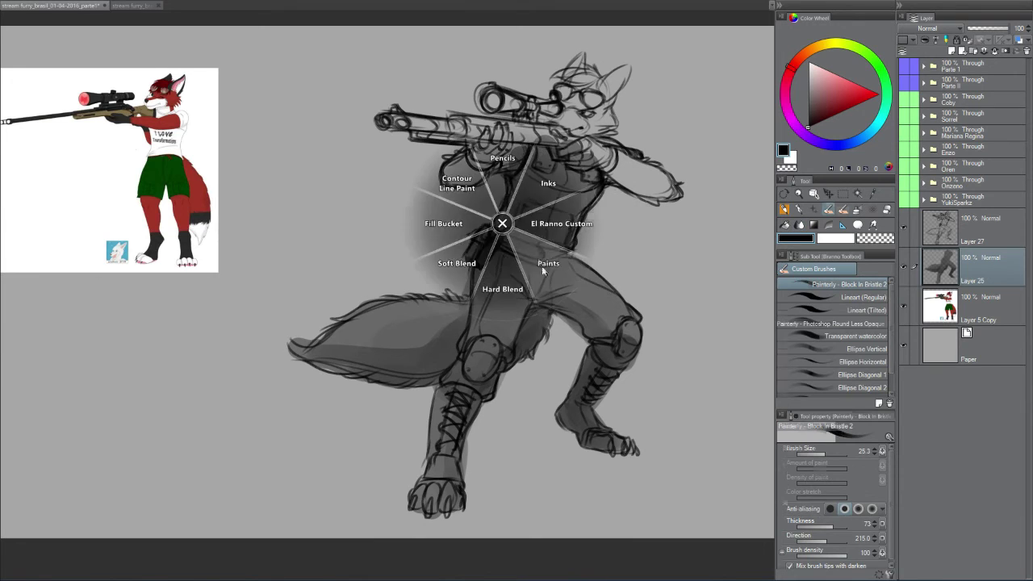
pyautogui.click(546, 268)
pyautogui.moveTo(577, 159)
pyautogui.mouseDown()
pyautogui.moveTo(565, 190)
pyautogui.moveTo(658, 214)
pyautogui.moveTo(638, 226)
pyautogui.moveTo(645, 211)
pyautogui.moveTo(569, 175)
pyautogui.moveTo(548, 148)
pyautogui.moveTo(555, 124)
pyautogui.moveTo(576, 127)
pyautogui.moveTo(587, 146)
pyautogui.moveTo(552, 108)
pyautogui.moveTo(570, 101)
pyautogui.mouseUp()
pyautogui.press('[')
pyautogui.press('[')
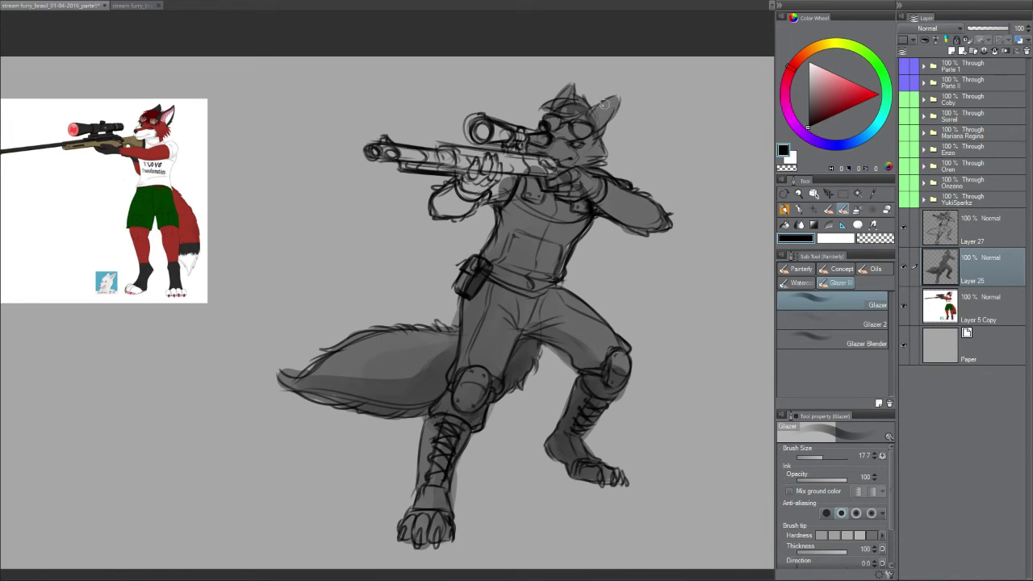
# - Fill the scope, rifle and supporting arm with the grey base using the Glazer brush at size 31.9
pyautogui.press(']')
pyautogui.moveTo(486, 131)
pyautogui.mouseDown()
pyautogui.moveTo(542, 141)
pyautogui.moveTo(517, 155)
pyautogui.mouseUp()
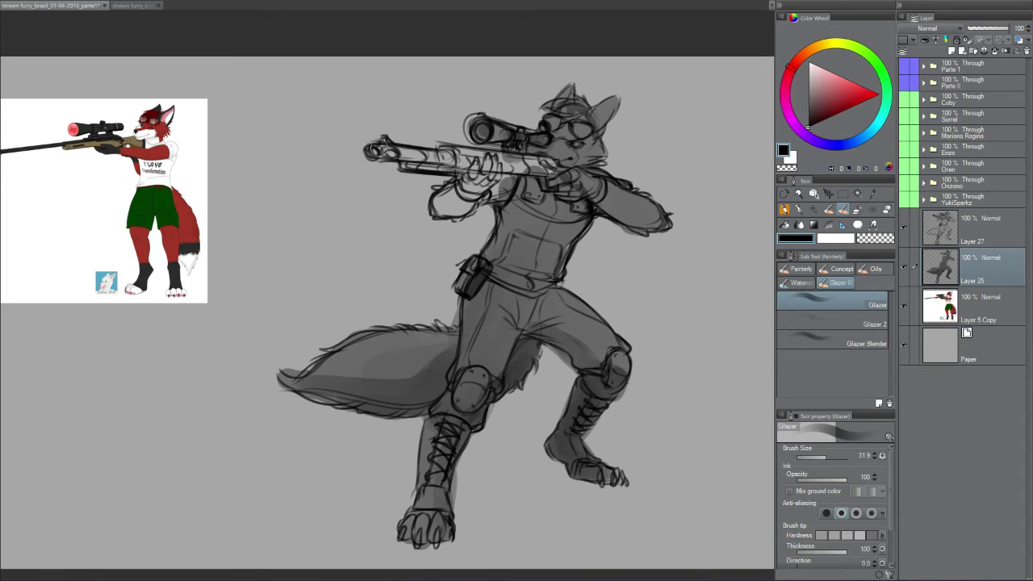
pyautogui.moveTo(376, 150)
pyautogui.mouseDown()
pyautogui.moveTo(533, 165)
pyautogui.moveTo(464, 184)
pyautogui.moveTo(443, 209)
pyautogui.moveTo(532, 171)
pyautogui.mouseUp()
# - Smooth the grey tone on the fox's face with the Blend tool at size 142.6
pyautogui.rightClick(497, 157)
pyautogui.click(459, 150)
pyautogui.click(496, 184)
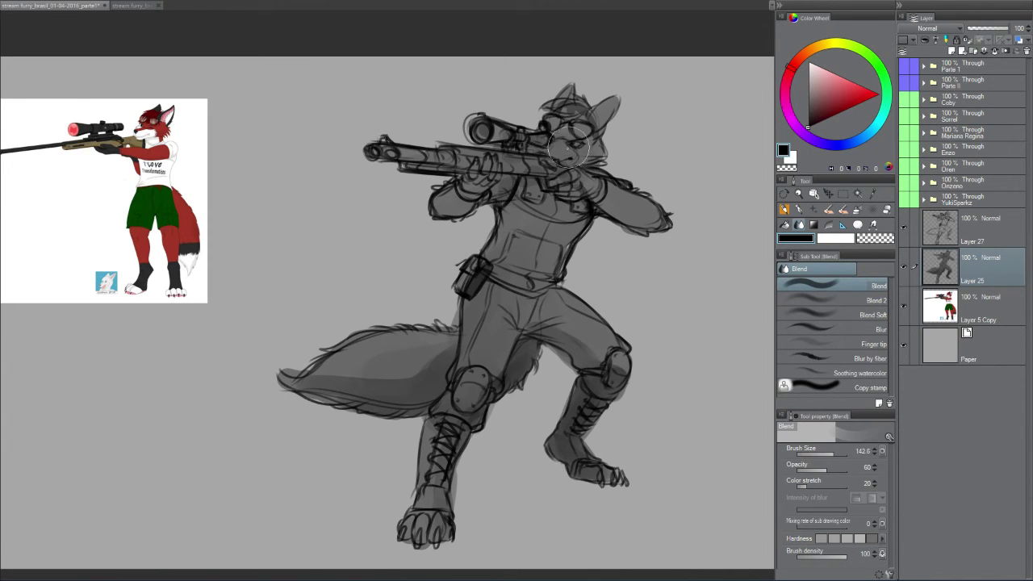
pyautogui.moveTo(564, 148); pyautogui.dragTo(559, 144)
# - Paint a shadow across the upper chest beneath the rifle and arms with the Glazer brush at size 31.9
pyautogui.middleClick(530, 151)
pyautogui.click(557, 165)
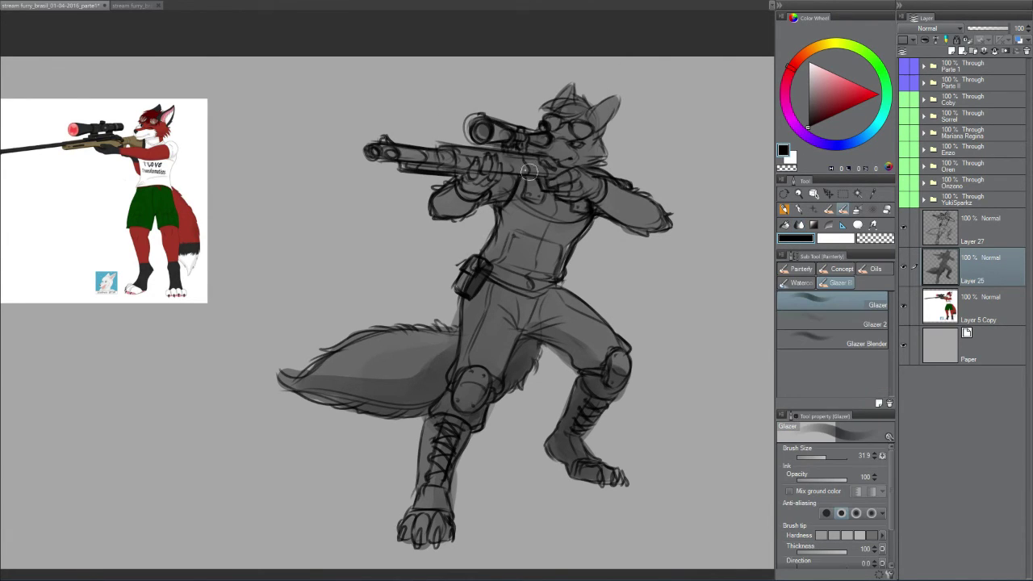
pyautogui.moveTo(485, 192)
pyautogui.mouseDown()
pyautogui.moveTo(493, 197)
pyautogui.moveTo(514, 182)
pyautogui.moveTo(578, 211)
pyautogui.mouseUp()
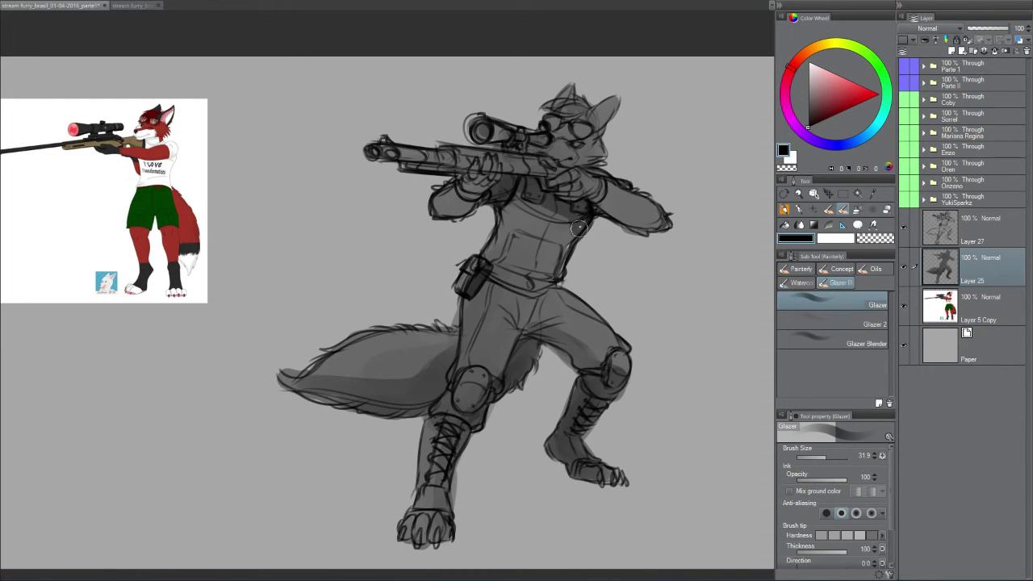
# - Darken small areas around the rifle with a finer Glazer brush and shade the supporting forearm at size 32.3
pyautogui.press('[')
pyautogui.press('[')
pyautogui.press('[')
pyautogui.press('[')
pyautogui.press('[')
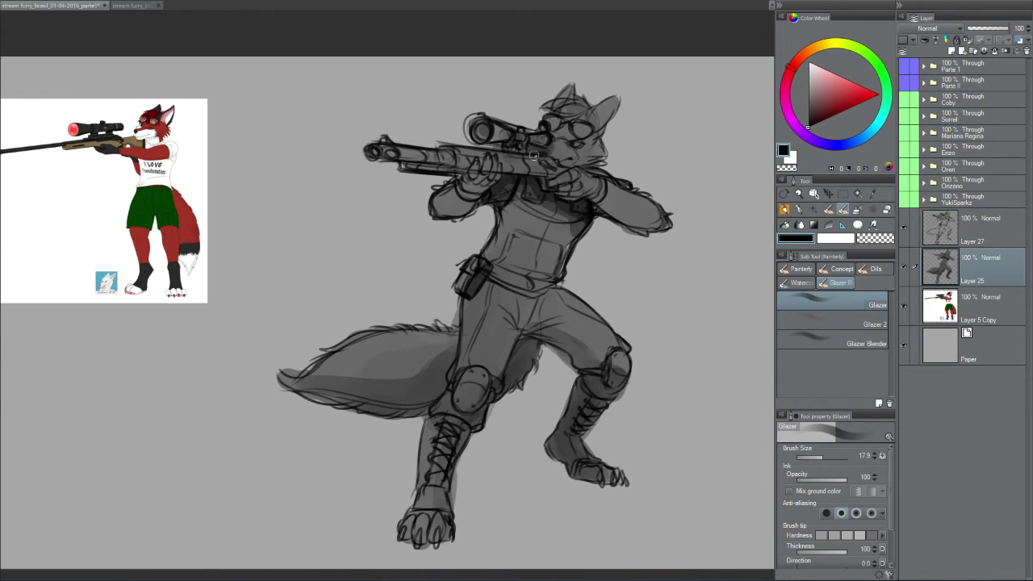
pyautogui.press(']')
pyautogui.moveTo(445, 211); pyautogui.dragTo(476, 192)
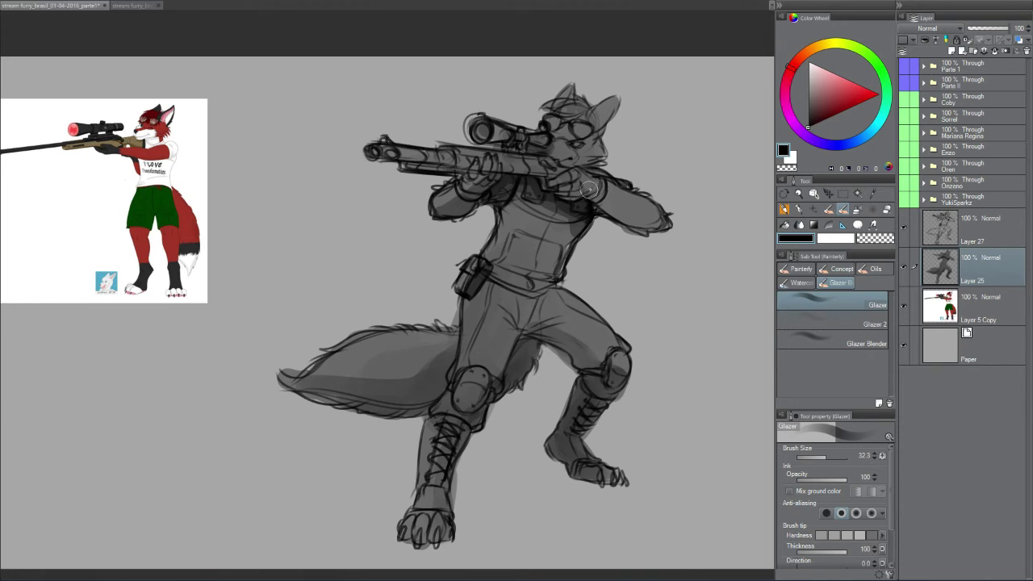
# - Darken the firing wrist, cheek and ear, and soften the face shading with the Blend tool at size 60.6
pyautogui.moveTo(590, 189)
pyautogui.mouseDown()
pyautogui.moveTo(657, 223)
pyautogui.moveTo(597, 200)
pyautogui.mouseUp()
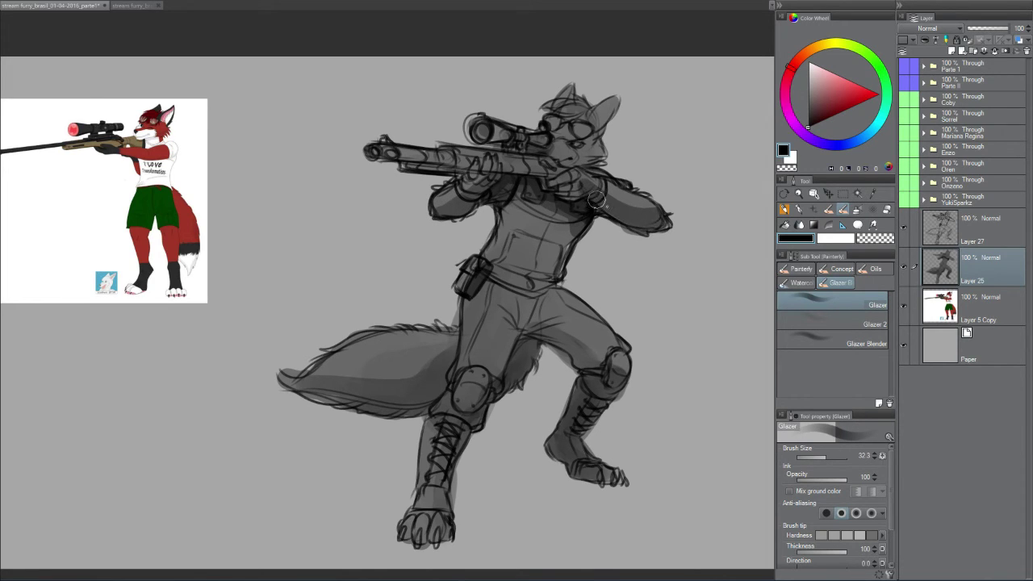
pyautogui.moveTo(588, 155)
pyautogui.mouseDown()
pyautogui.moveTo(560, 158)
pyautogui.moveTo(583, 141)
pyautogui.moveTo(588, 150)
pyautogui.moveTo(616, 106)
pyautogui.mouseUp()
pyautogui.rightClick(568, 138)
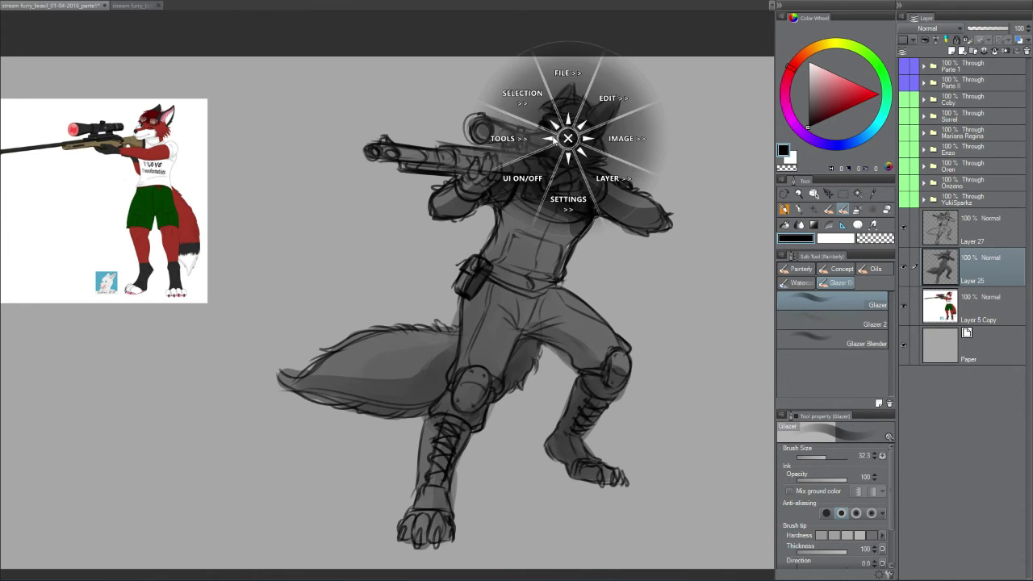
pyautogui.click(530, 138)
pyautogui.click(536, 175)
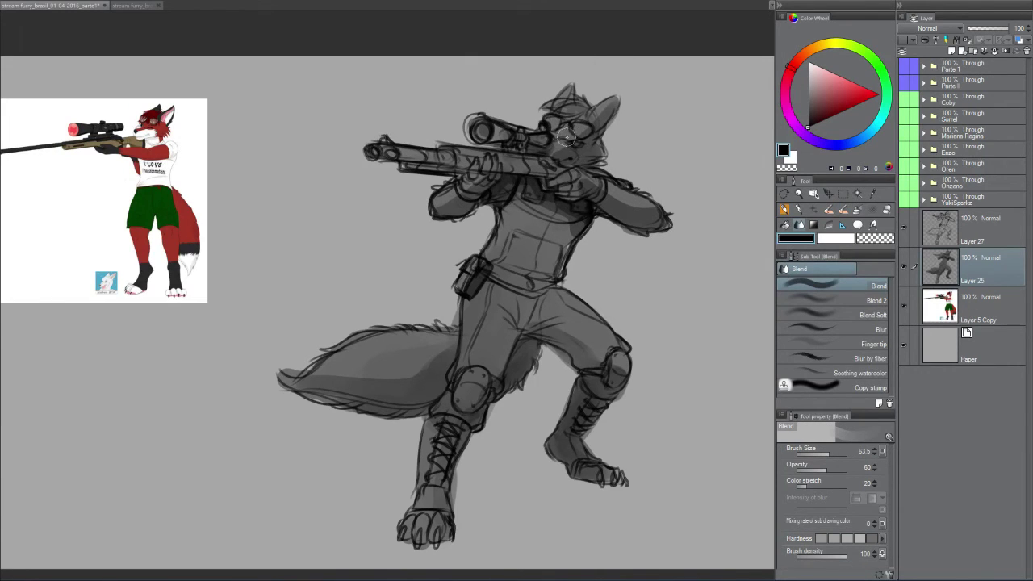
pyautogui.press('[')
pyautogui.moveTo(560, 143); pyautogui.dragTo(564, 149)
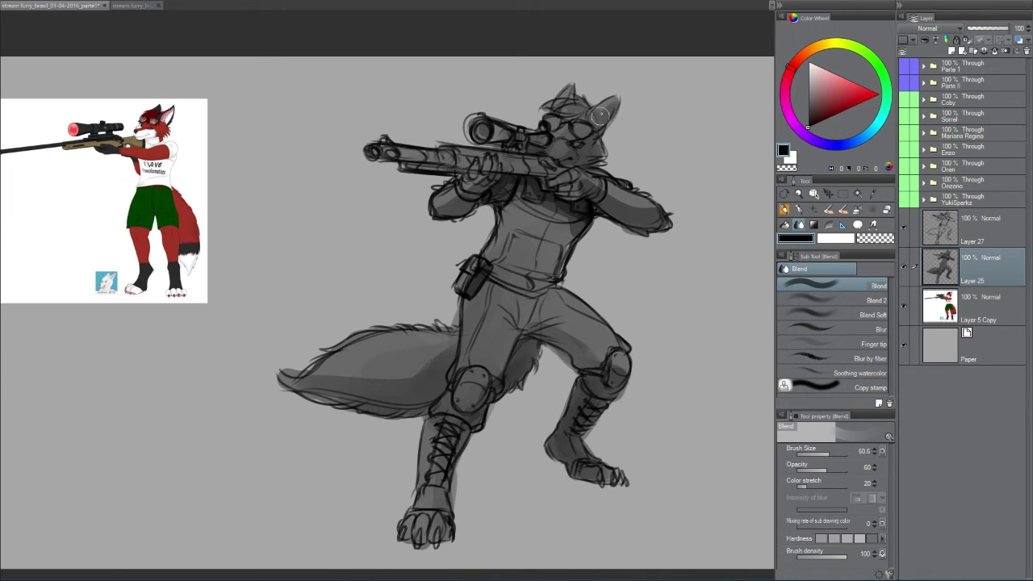
# - Deepen the shadow along the side of the face and up into the ear with the Glazer brush at size 27.6
pyautogui.rightClick(587, 120)
pyautogui.click(554, 134)
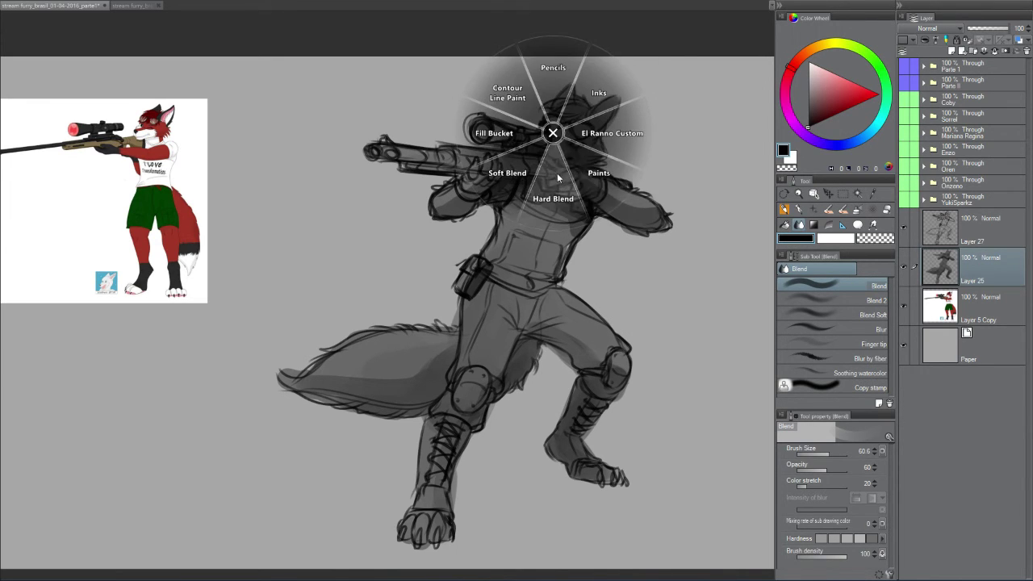
pyautogui.click(557, 174)
pyautogui.rightClick(579, 150)
pyautogui.click(539, 153)
pyautogui.click(577, 166)
pyautogui.click(578, 157)
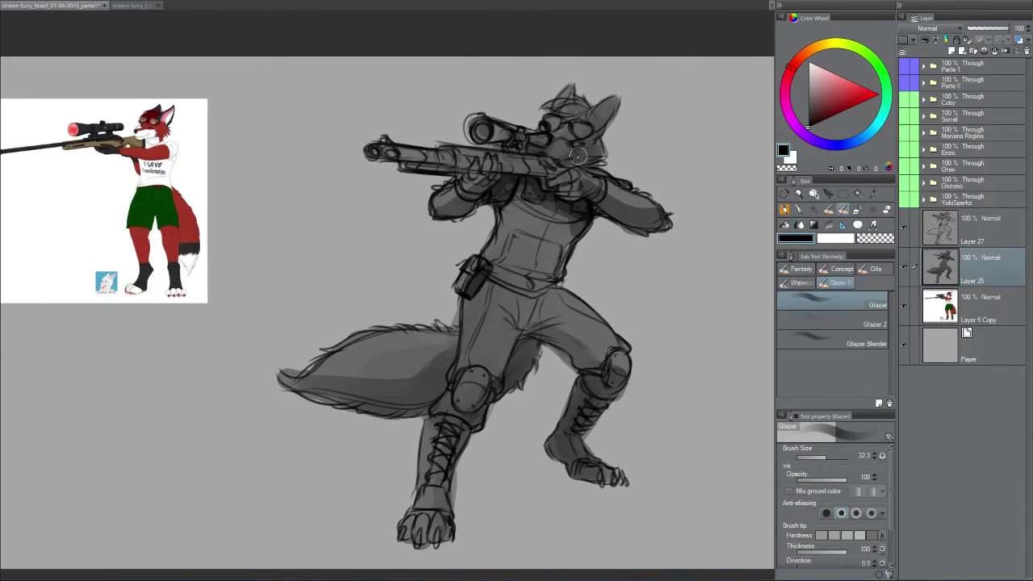
pyautogui.press('[')
pyautogui.moveTo(580, 143)
pyautogui.mouseDown()
pyautogui.moveTo(594, 119)
pyautogui.moveTo(622, 98)
pyautogui.mouseUp()
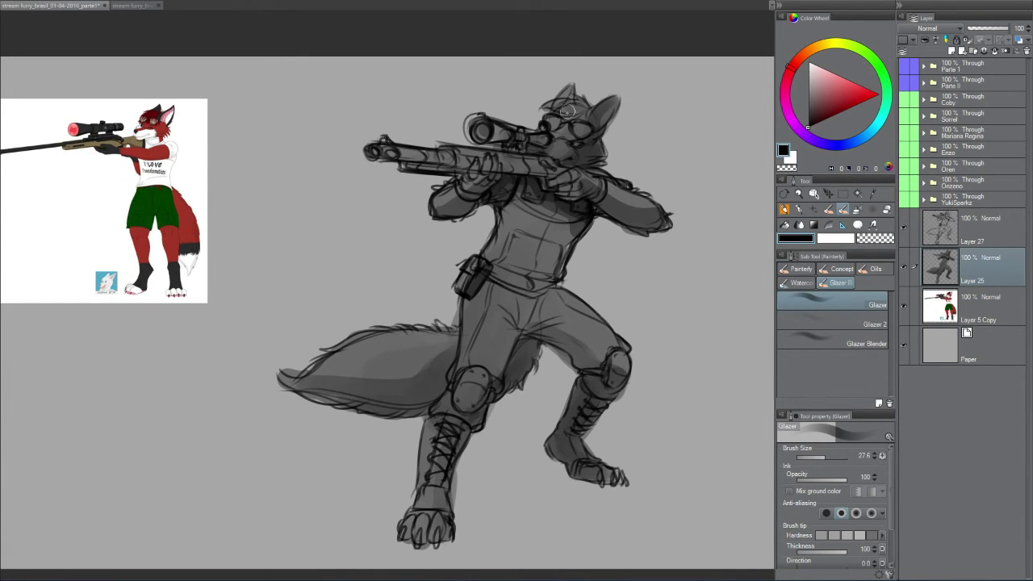
# - Darken the hair, rifle body and barrel with the Glazer brush at size 23.2
pyautogui.press('[')
pyautogui.moveTo(570, 111); pyautogui.dragTo(553, 115)
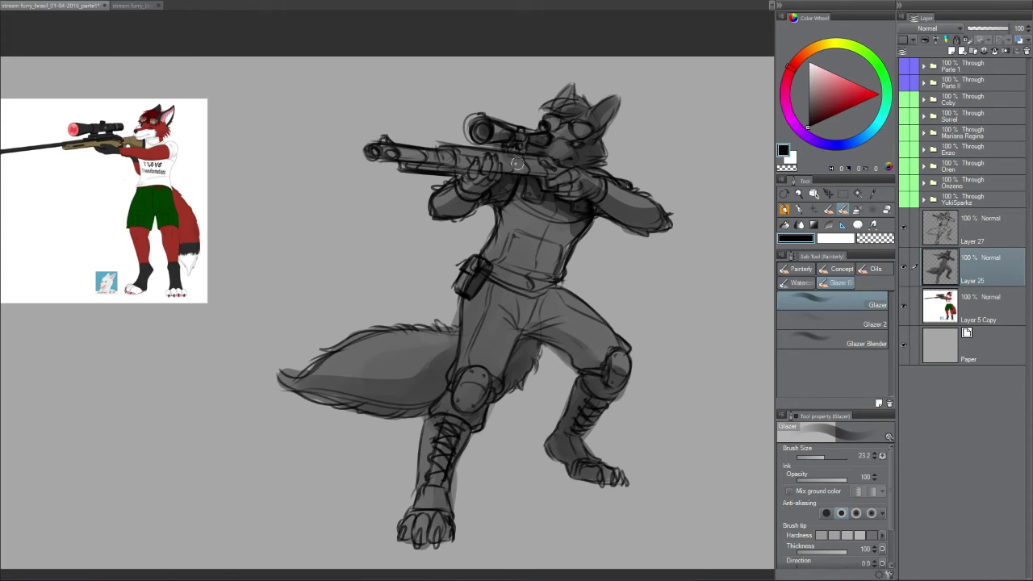
pyautogui.moveTo(516, 164); pyautogui.dragTo(569, 167)
pyautogui.moveTo(430, 157)
pyautogui.mouseDown()
pyautogui.moveTo(469, 173)
pyautogui.moveTo(418, 155)
pyautogui.moveTo(446, 152)
pyautogui.mouseUp()
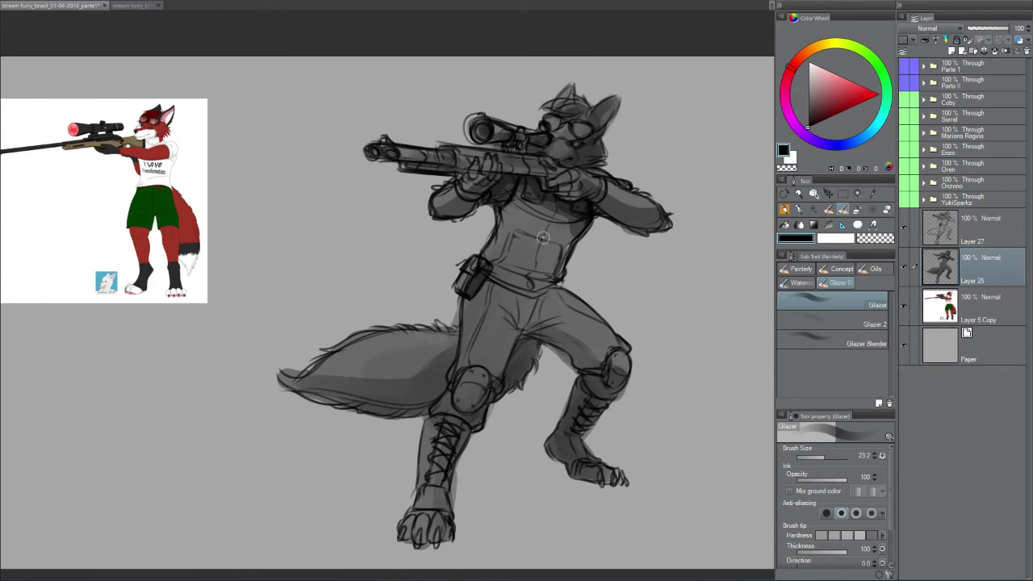
# - Add broad shadows to the vest and the tail with the Glazer brush at size 57.3
pyautogui.moveTo(570, 218)
pyautogui.mouseDown()
pyautogui.moveTo(549, 278)
pyautogui.moveTo(552, 226)
pyautogui.moveTo(542, 255)
pyautogui.moveTo(553, 231)
pyautogui.moveTo(498, 215)
pyautogui.moveTo(509, 199)
pyautogui.moveTo(556, 214)
pyautogui.moveTo(537, 216)
pyautogui.moveTo(542, 253)
pyautogui.moveTo(554, 172)
pyautogui.mouseUp()
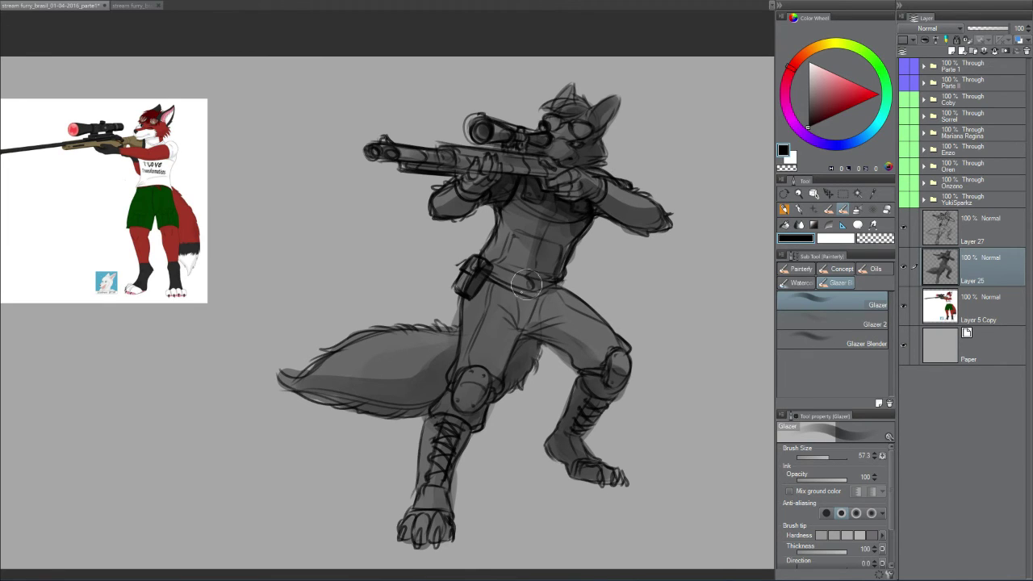
pyautogui.moveTo(350, 374)
pyautogui.mouseDown()
pyautogui.moveTo(437, 367)
pyautogui.moveTo(396, 393)
pyautogui.moveTo(404, 358)
pyautogui.mouseUp()
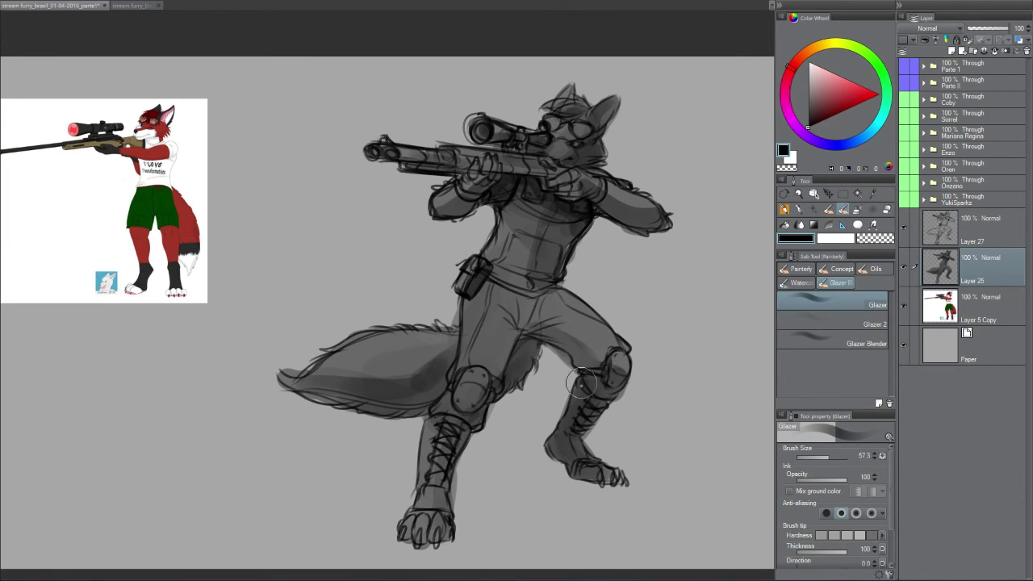
pyautogui.moveTo(546, 227)
pyautogui.mouseDown()
pyautogui.moveTo(547, 240)
pyautogui.moveTo(568, 222)
pyautogui.mouseUp()
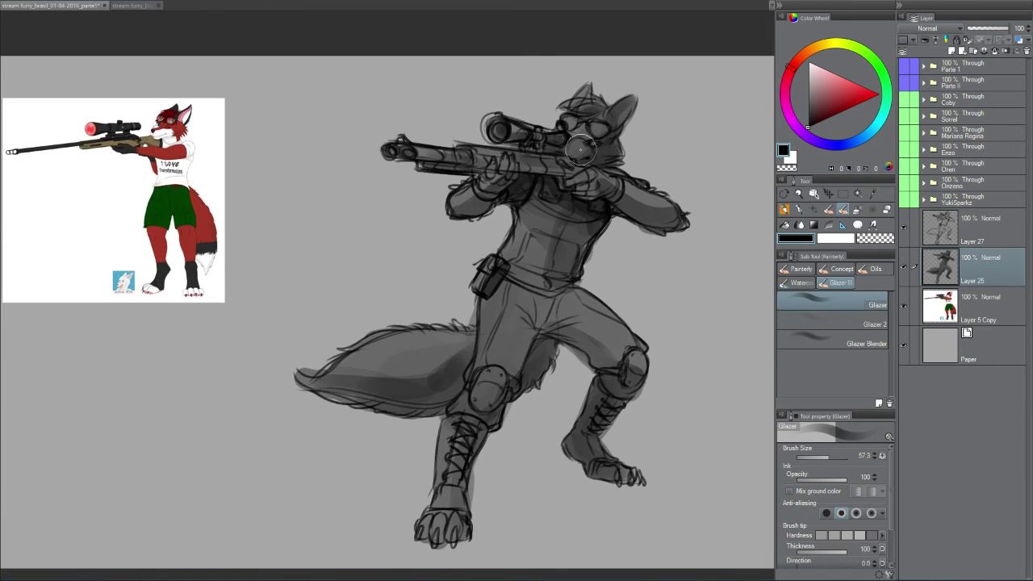
# - Switch the paint colour to white and place a small highlight on the fox's eye below the goggles
pyautogui.press('x')
pyautogui.press('[')
pyautogui.press('[')
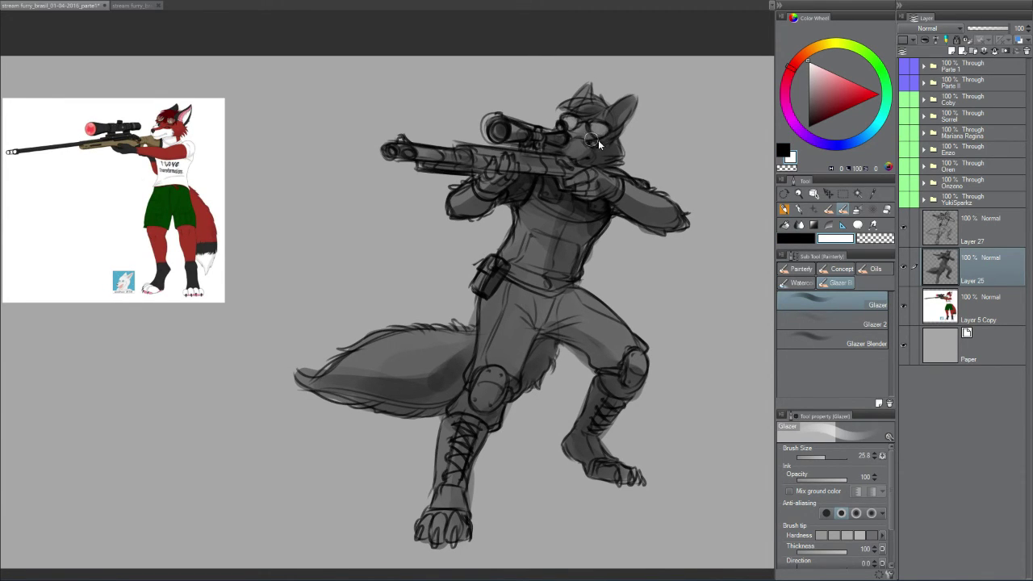
pyautogui.press('[')
pyautogui.press('[')
pyautogui.moveTo(591, 144); pyautogui.dragTo(599, 143)
# - Lighten the top of the rifle, the hands and both forearms with white Glazer strokes
pyautogui.press(']')
pyautogui.press(']')
pyautogui.press(']')
pyautogui.moveTo(411, 151); pyautogui.dragTo(470, 150)
pyautogui.moveTo(456, 197); pyautogui.dragTo(488, 180)
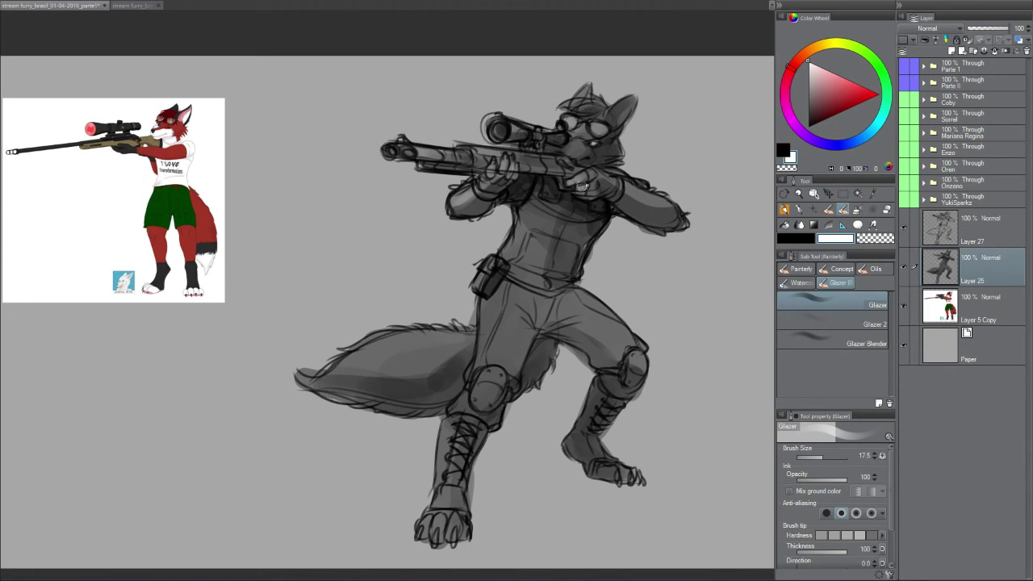
pyautogui.moveTo(598, 174); pyautogui.dragTo(684, 215)
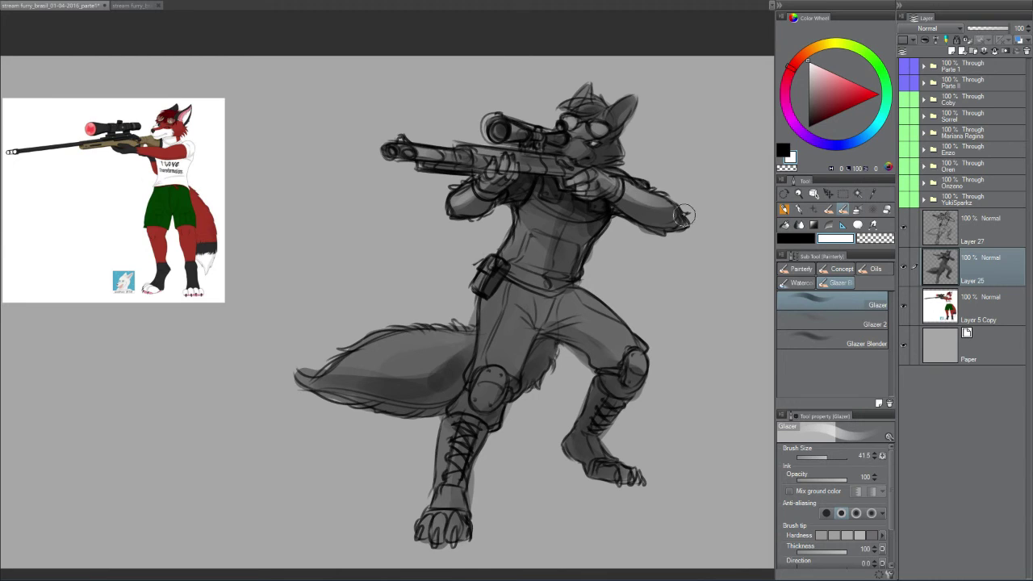
# - Lighten both trouser legs and the tail's upper side with the white Glazer brush, enlarged to size 110.6
pyautogui.press(']')
pyautogui.moveTo(509, 294); pyautogui.dragTo(511, 343)
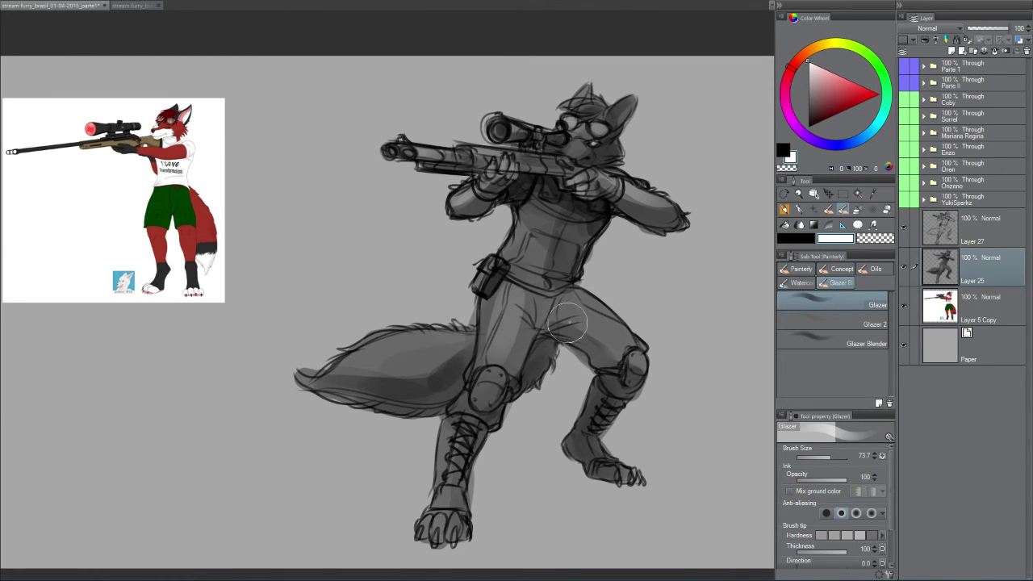
pyautogui.press(']')
pyautogui.moveTo(510, 304); pyautogui.dragTo(510, 339)
pyautogui.moveTo(567, 300); pyautogui.dragTo(612, 362)
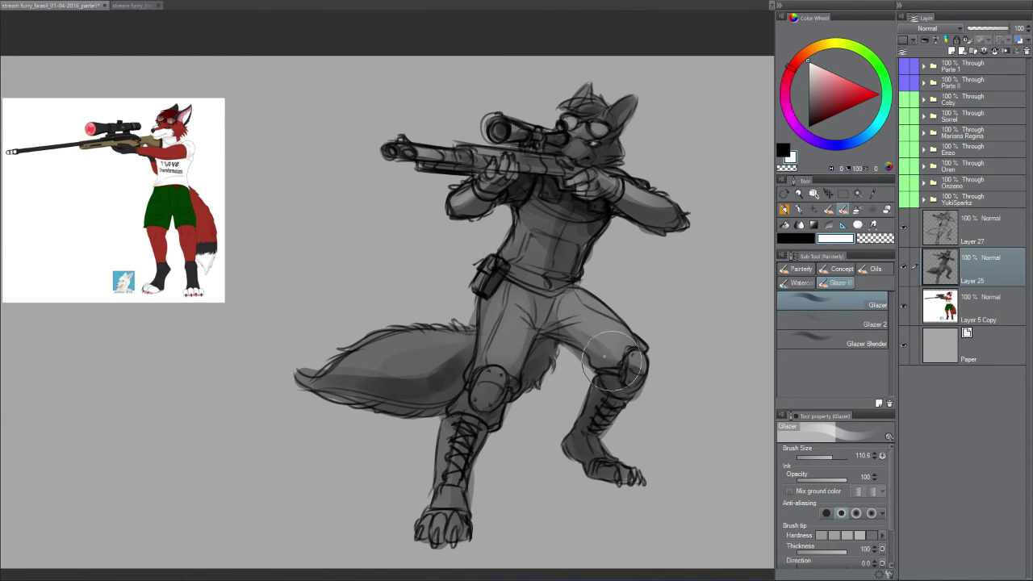
pyautogui.moveTo(358, 361); pyautogui.dragTo(443, 355)
# - Move the coloured reference picture closer to the fox sketch
pyautogui.moveTo(549, 230); pyautogui.dragTo(554, 209)
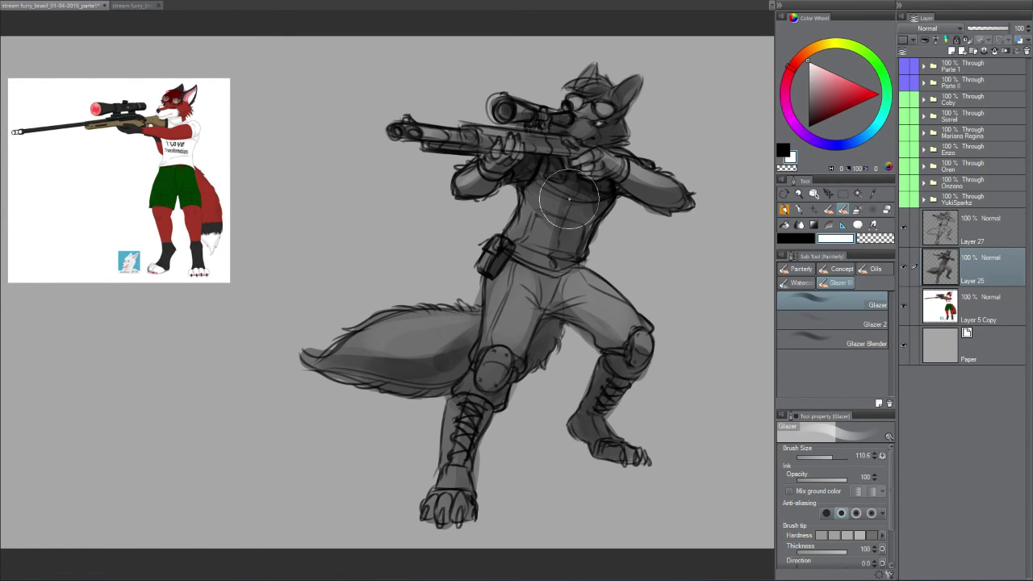
pyautogui.moveTo(576, 193); pyautogui.dragTo(592, 203)
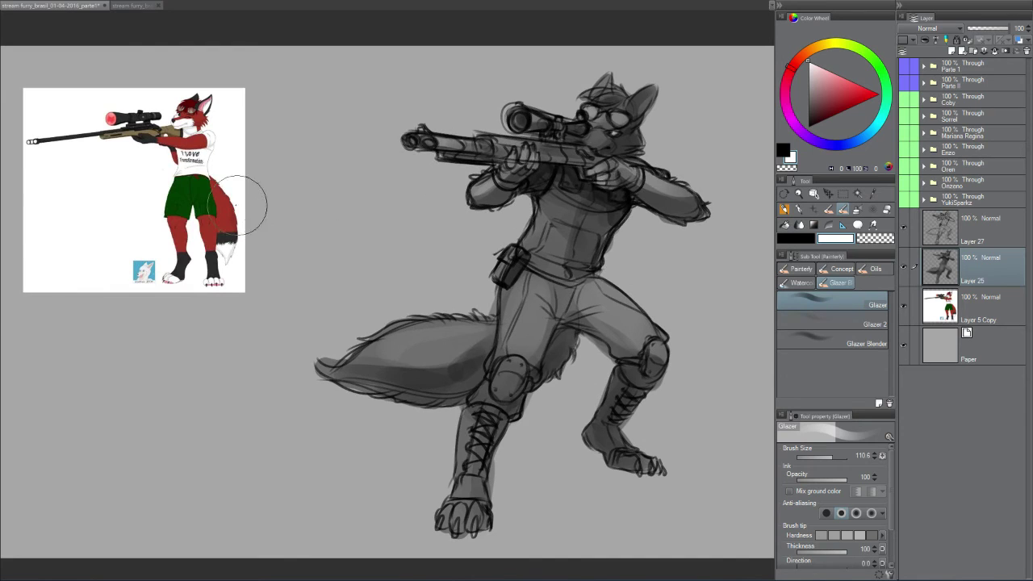
pyautogui.moveTo(242, 208); pyautogui.dragTo(346, 223)
pyautogui.keyDown('ctrl'); pyautogui.keyDown('shift'); pyautogui.click(474, 226); pyautogui.keyUp('shift'); pyautogui.keyUp('ctrl')
pyautogui.moveTo(570, 198); pyautogui.dragTo(545, 198)
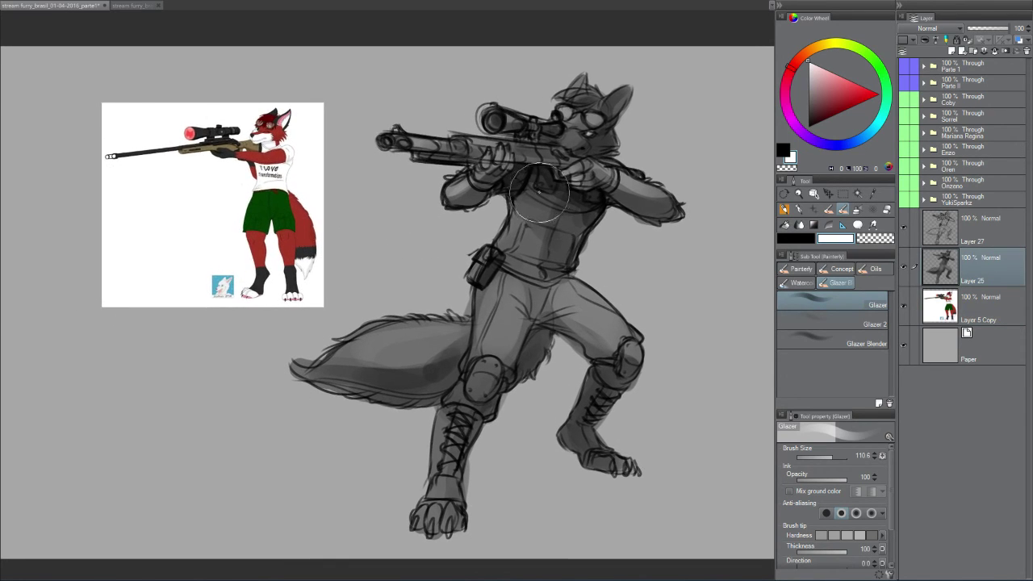
# - Merge the line sketch on Layer 27 down into the shading on Layer 25
pyautogui.click(965, 232)
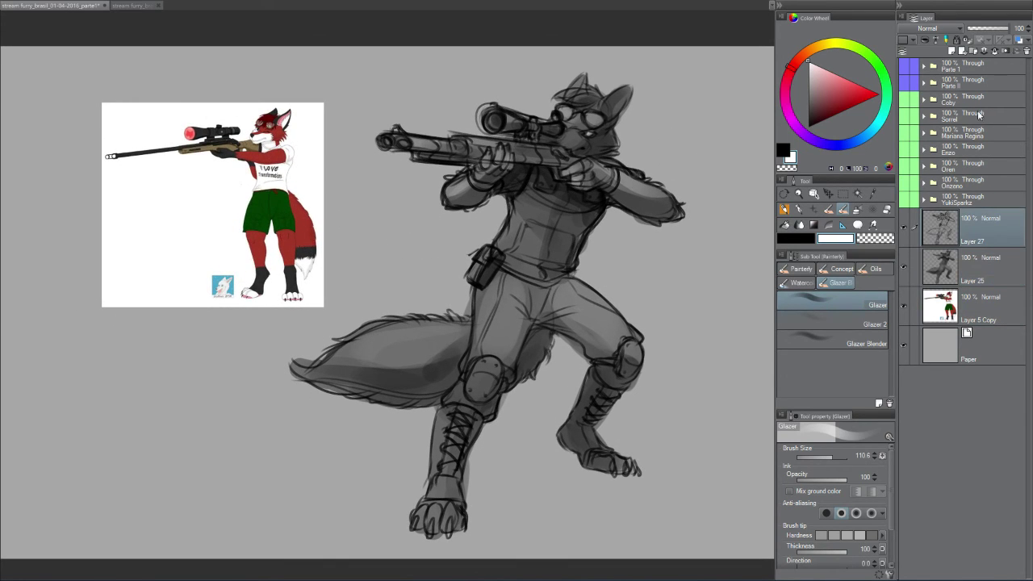
pyautogui.click(996, 51)
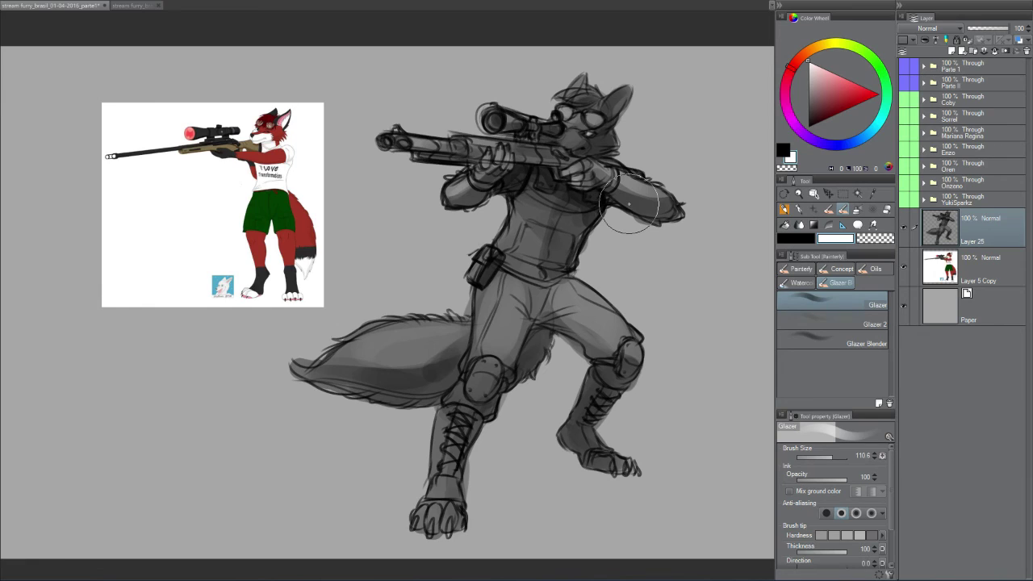
pyautogui.moveTo(629, 204); pyautogui.dragTo(660, 211)
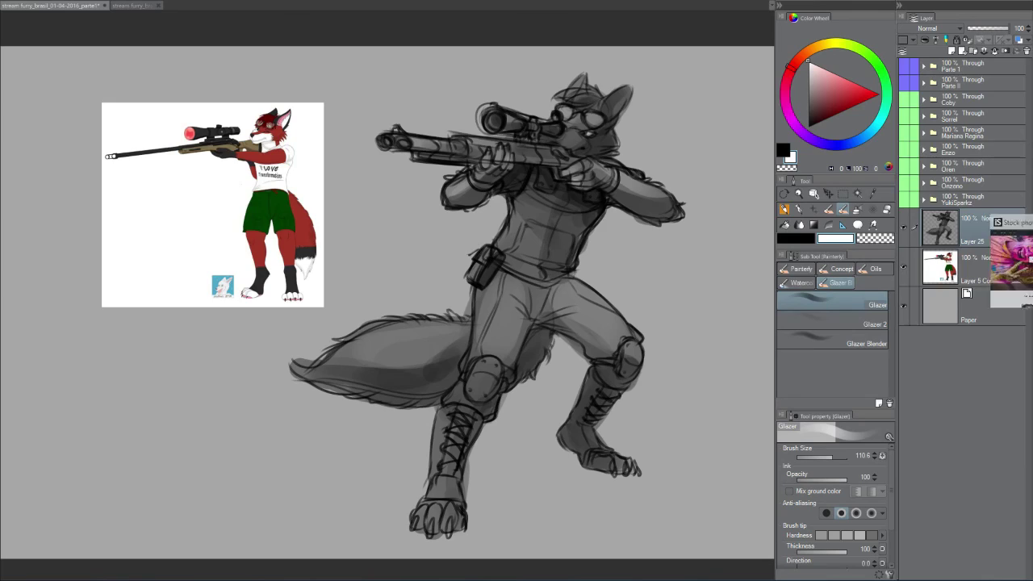
# - Switch to the Opera browser, search iStock for "sniper" and make the browser window taller over the drawing
pyautogui.click(392, 69)
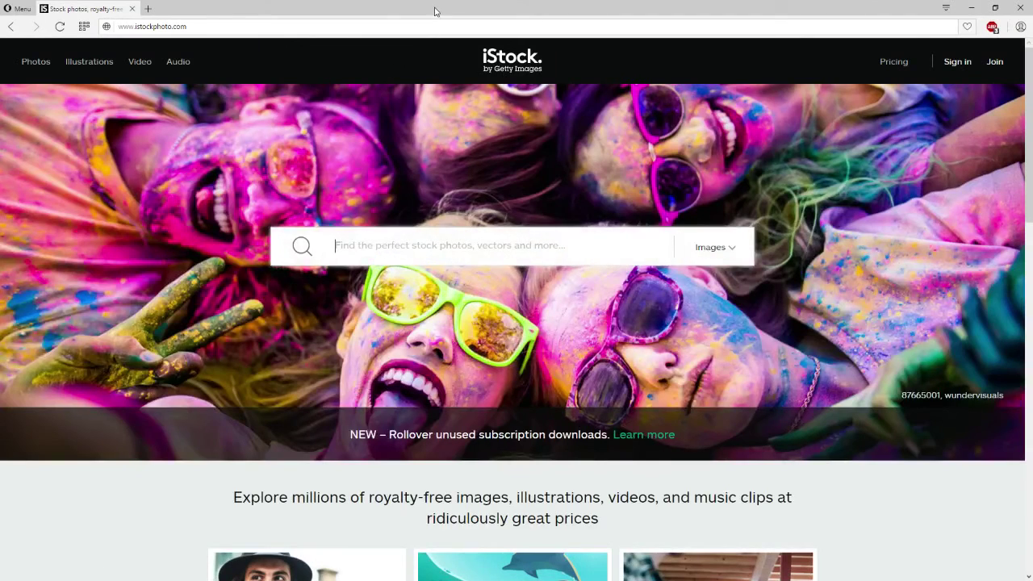
pyautogui.moveTo(435, 12); pyautogui.dragTo(401, 40)
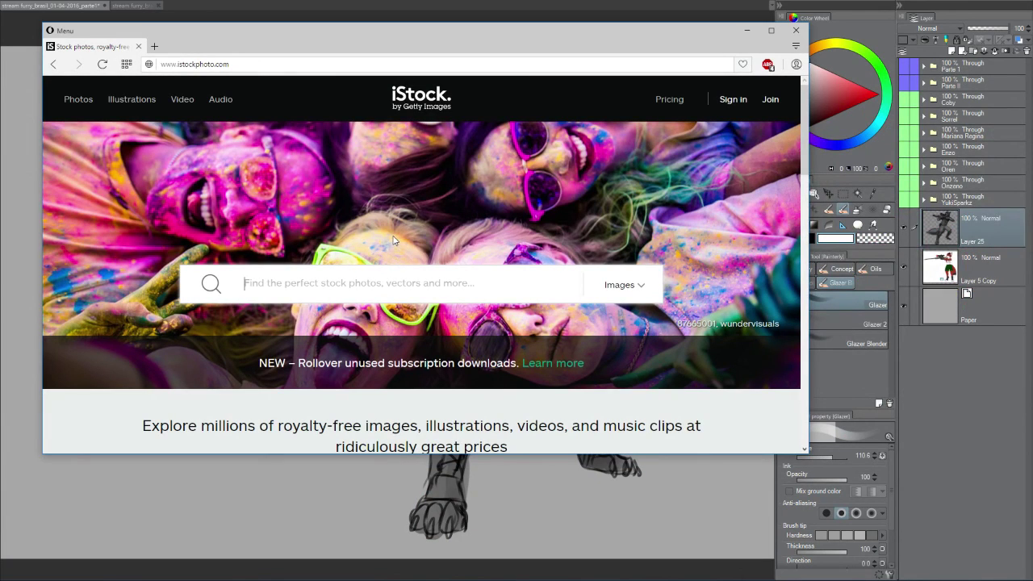
pyautogui.write('sni')
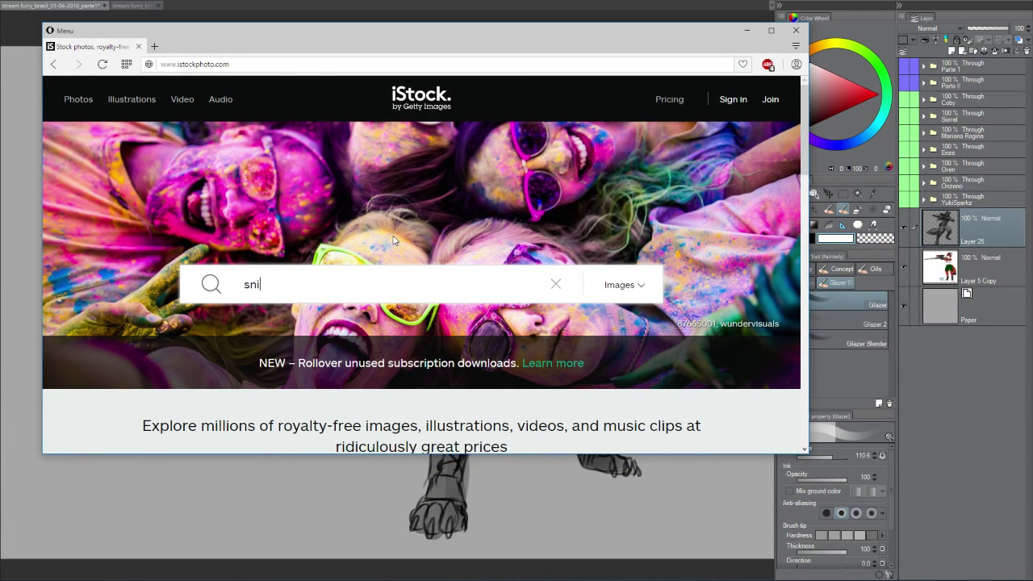
pyautogui.write('per')
pyautogui.press('Return')
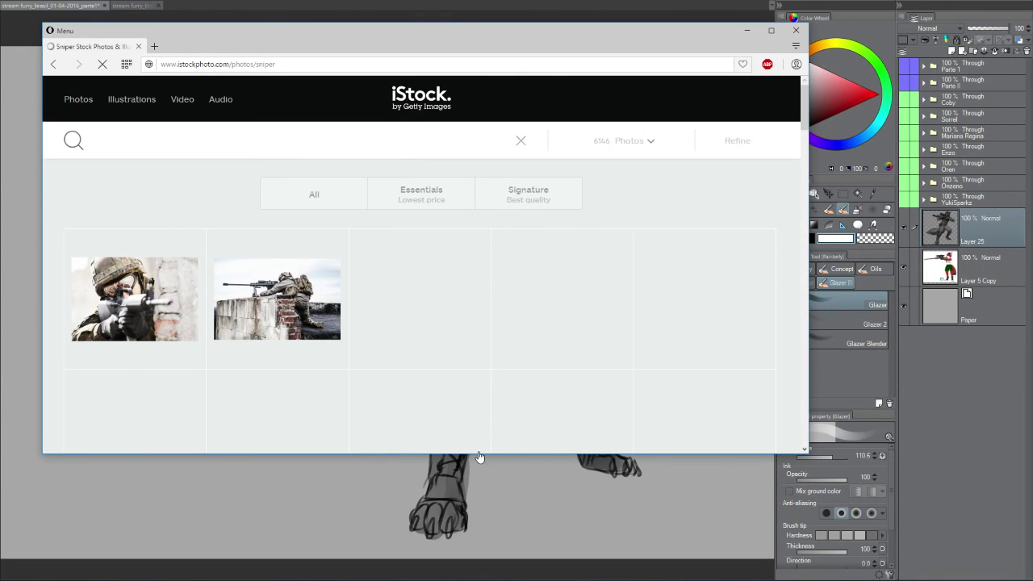
pyautogui.moveTo(479, 454); pyautogui.dragTo(479, 518)
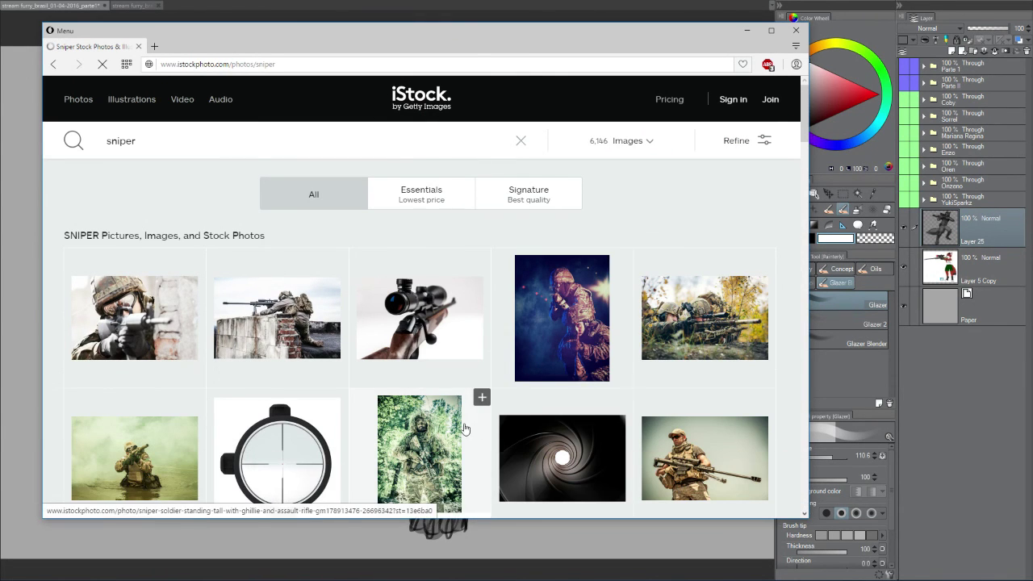
# - Limit the iStock sniper search results to photos
pyautogui.scroll(-2, 456, 343)
pyautogui.scroll(2, 464, 343)
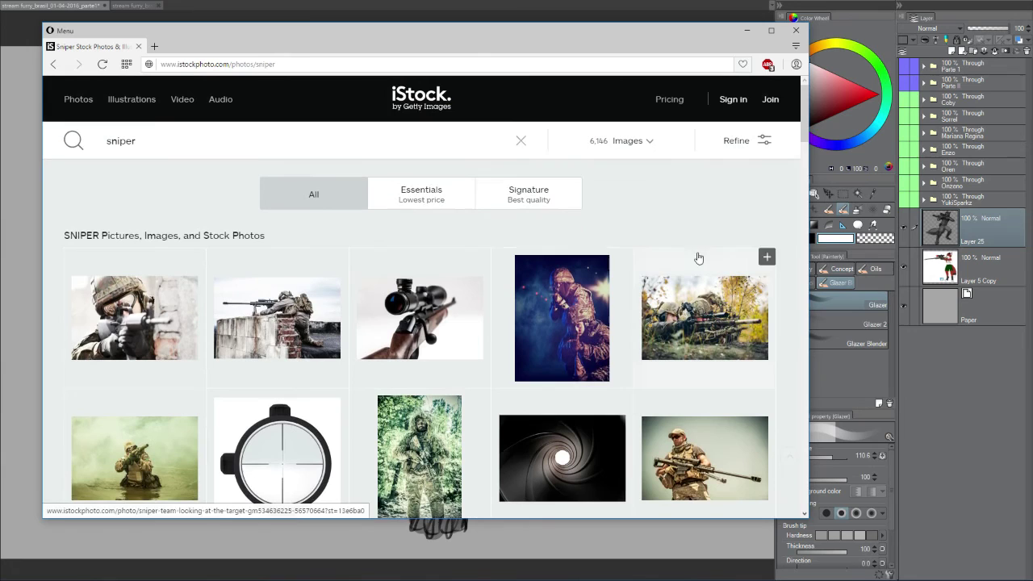
pyautogui.click(622, 145)
pyautogui.click(598, 195)
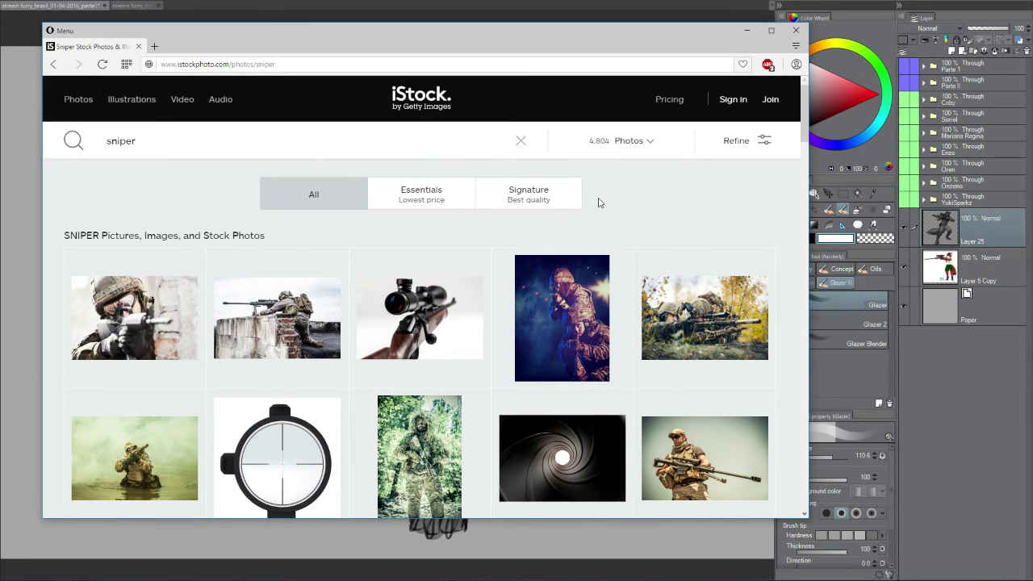
# - Browse the sniper photos and view the "Point and shoot" close-up of a rifle aimed towards the camera
pyautogui.scroll(-2, 536, 274)
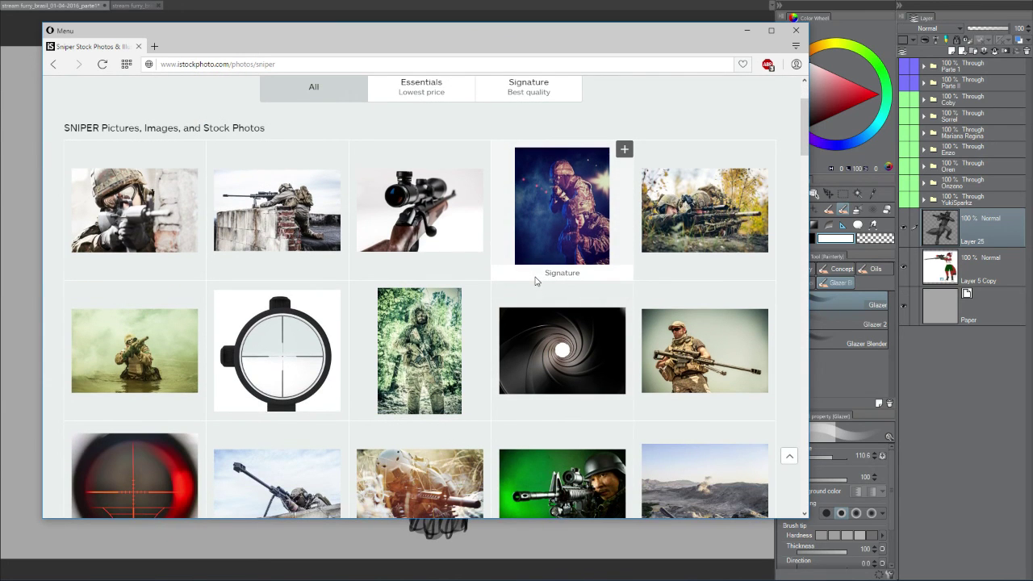
pyautogui.scroll(-5, 532, 281)
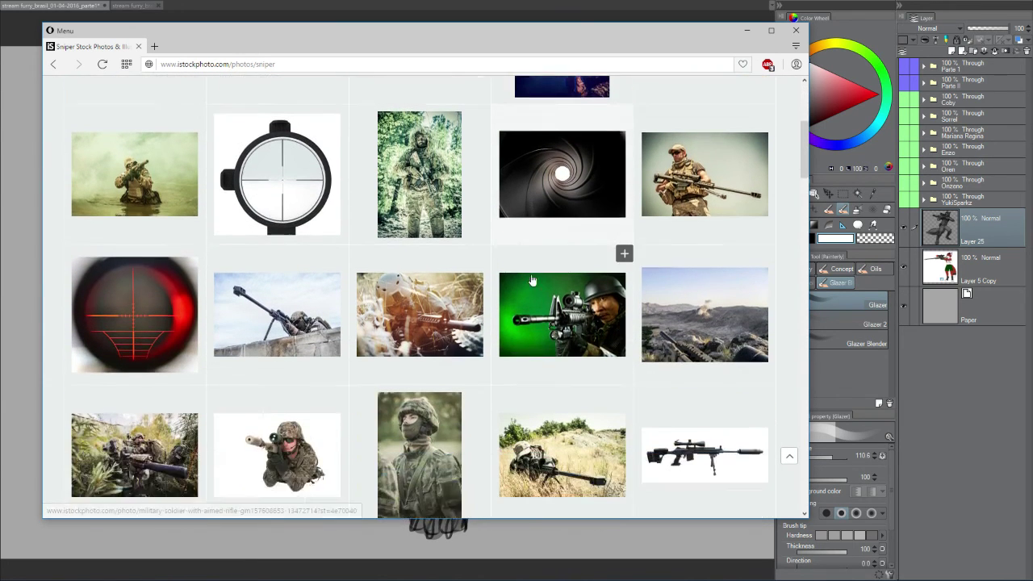
pyautogui.scroll(-4, 532, 279)
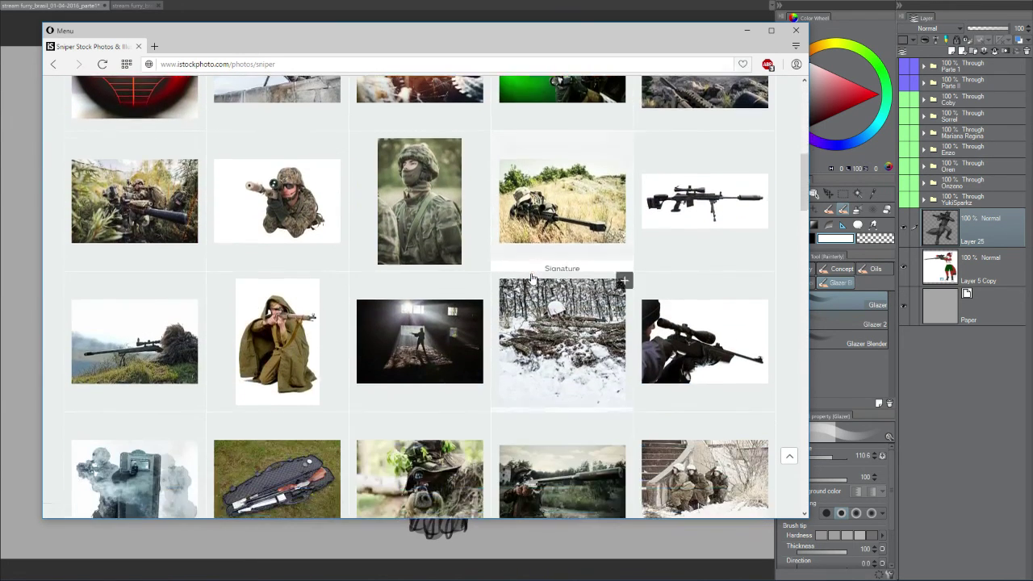
pyautogui.scroll(-2, 532, 279)
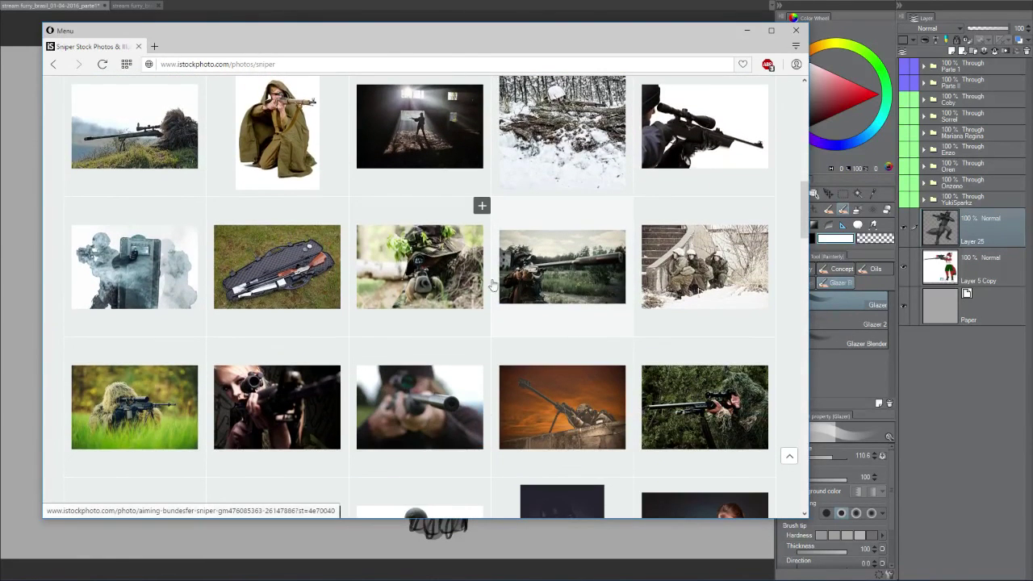
pyautogui.click(445, 417)
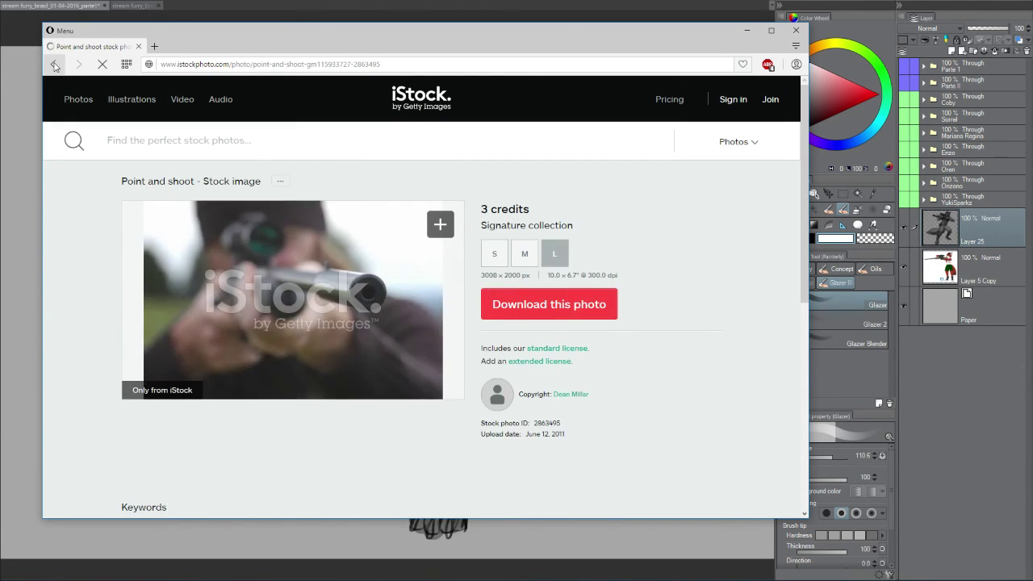
pyautogui.click(54, 66)
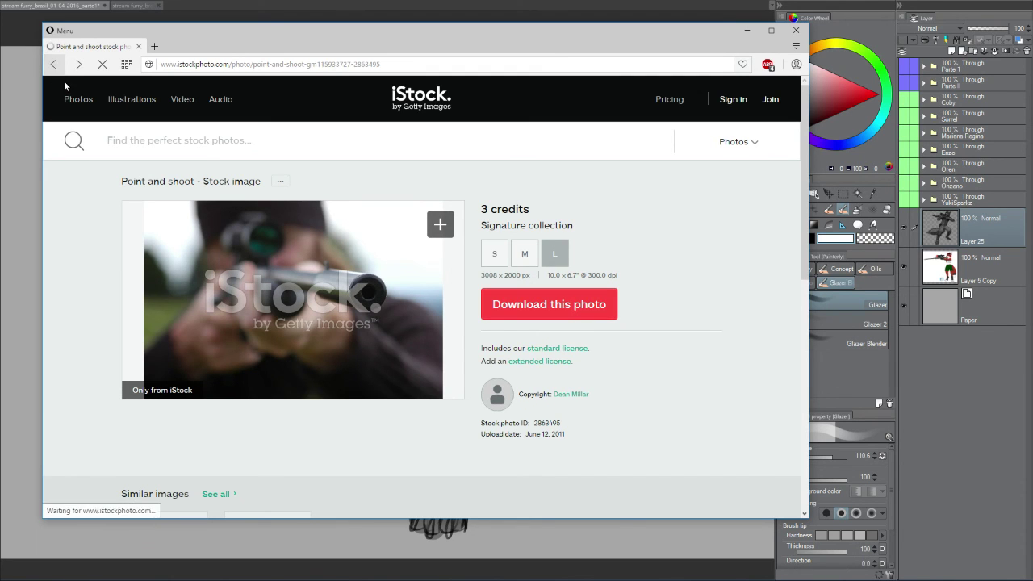
# - Look through more sniper photos further down the results, and close the browser to return to the fox sketch in Clip Studio Paint
pyautogui.scroll(-2, 360, 257)
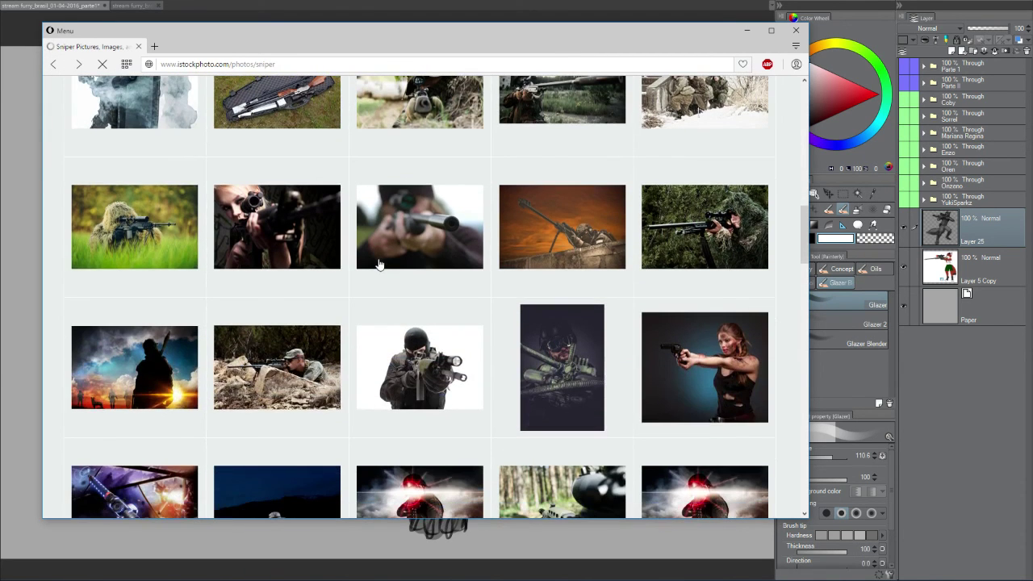
pyautogui.scroll(-1, 379, 261)
pyautogui.scroll(-1, 379, 262)
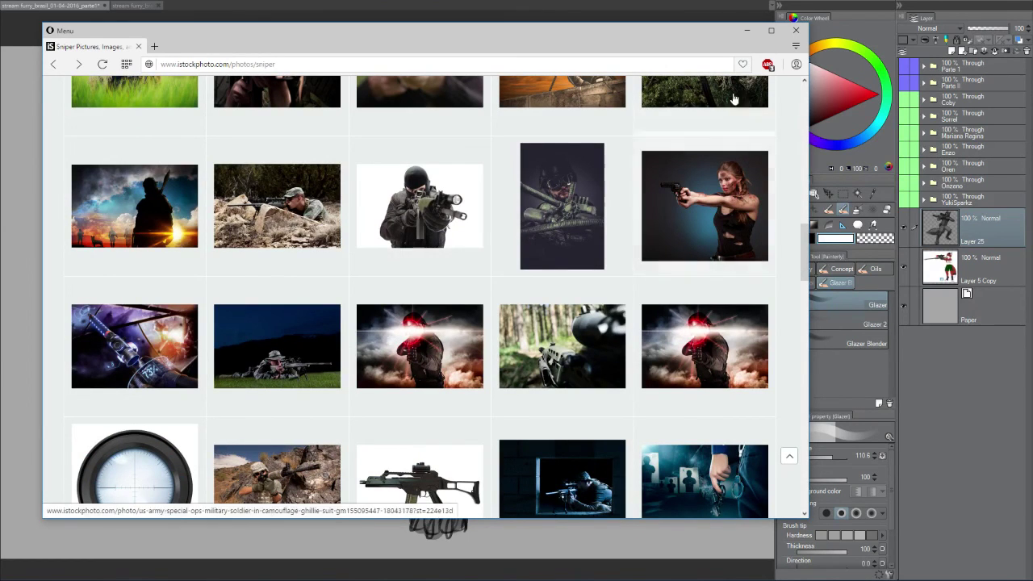
pyautogui.click(794, 31)
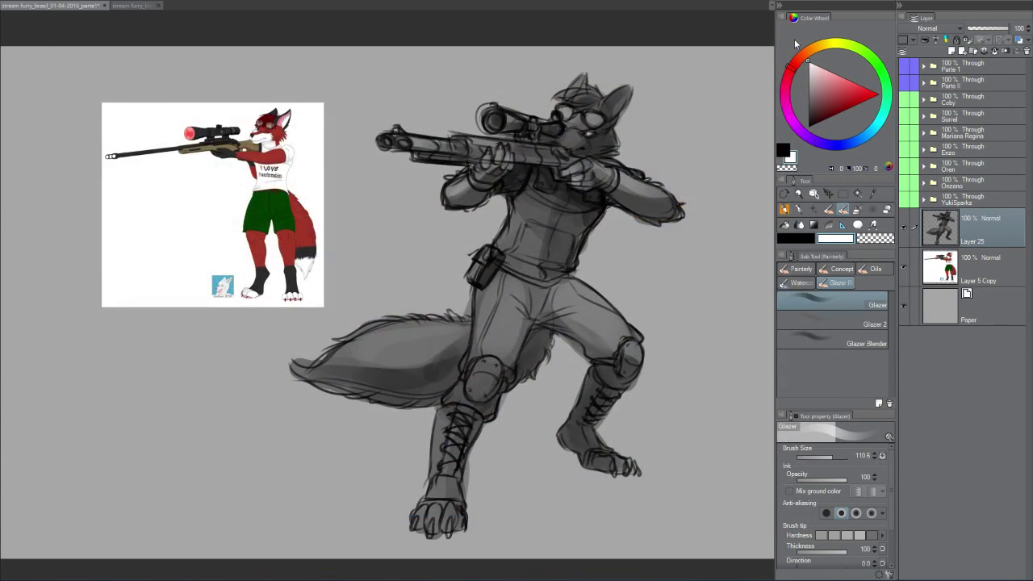
pyautogui.moveTo(522, 285); pyautogui.dragTo(508, 291)
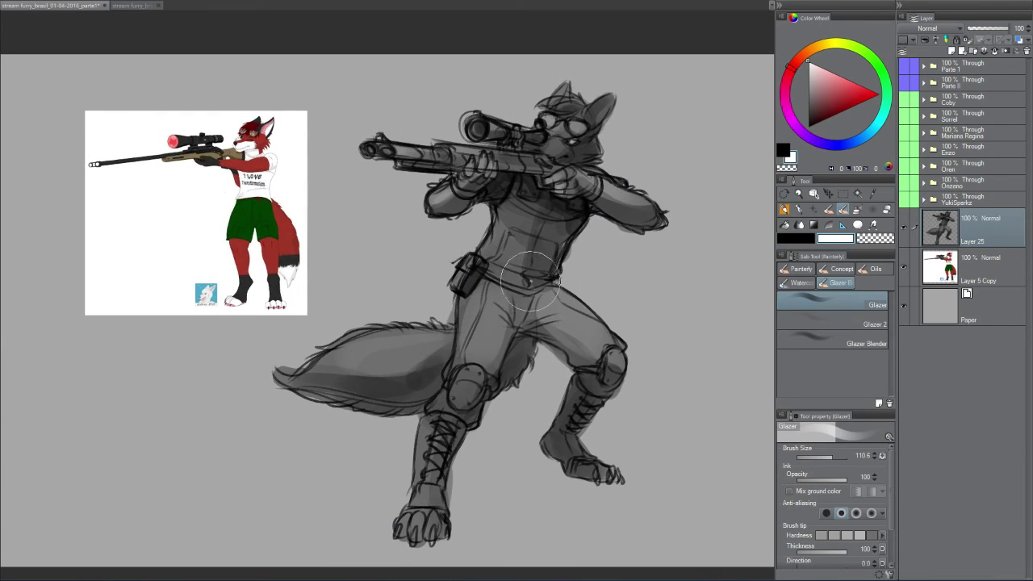